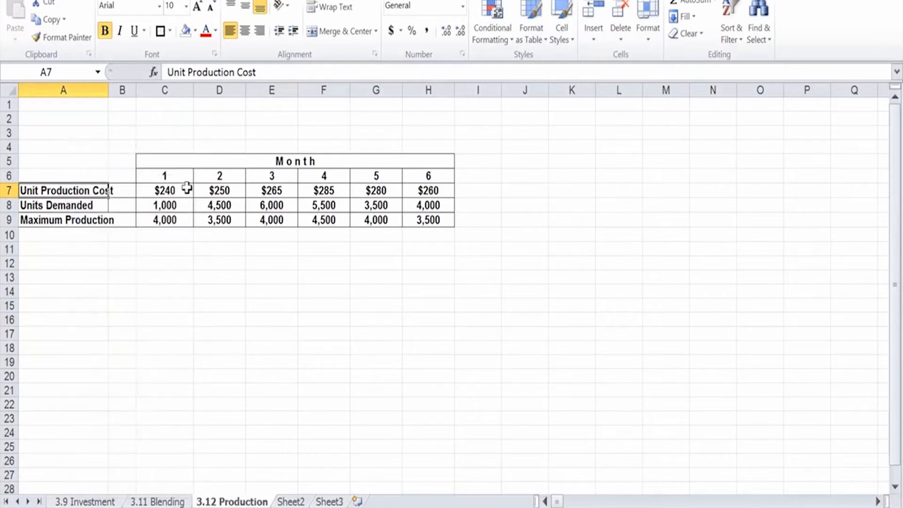
# Move the unit production cost, units demanded and maximum production rows from A7:H9 down to rows 12 to 14
pyautogui.rightClick(77, 189)
pyautogui.press('Escape')
pyautogui.click(80, 276)
pyautogui.moveTo(70, 188); pyautogui.dragTo(441, 219)
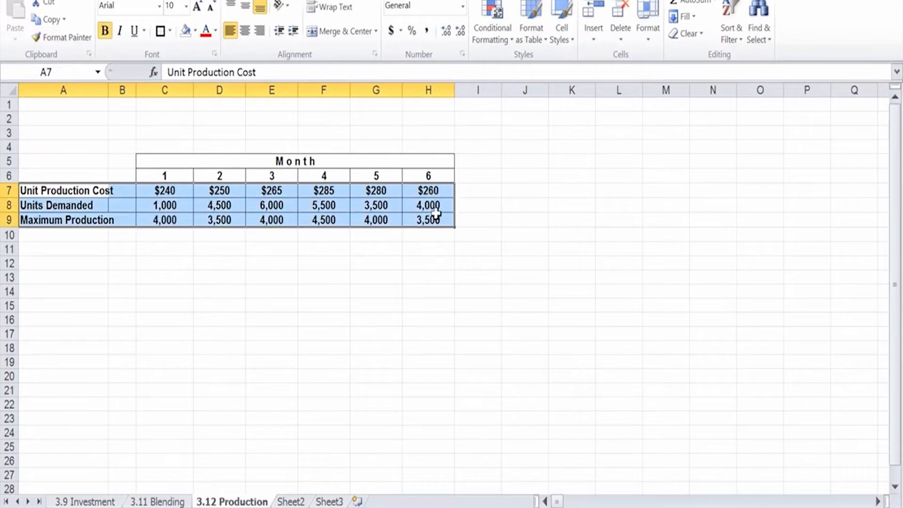
pyautogui.moveTo(373, 229); pyautogui.dragTo(376, 291)
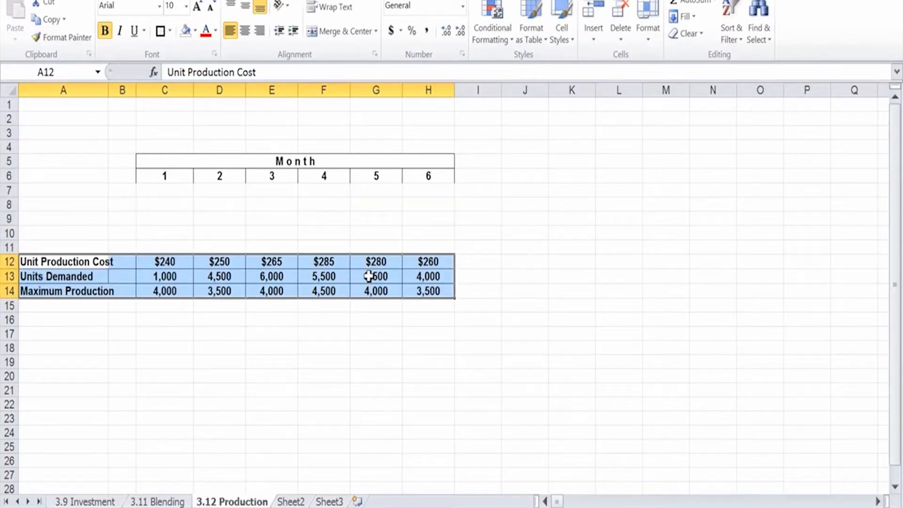
# Enter the label "Beginning inventory" in B7 and align it right
pyautogui.click(118, 190)
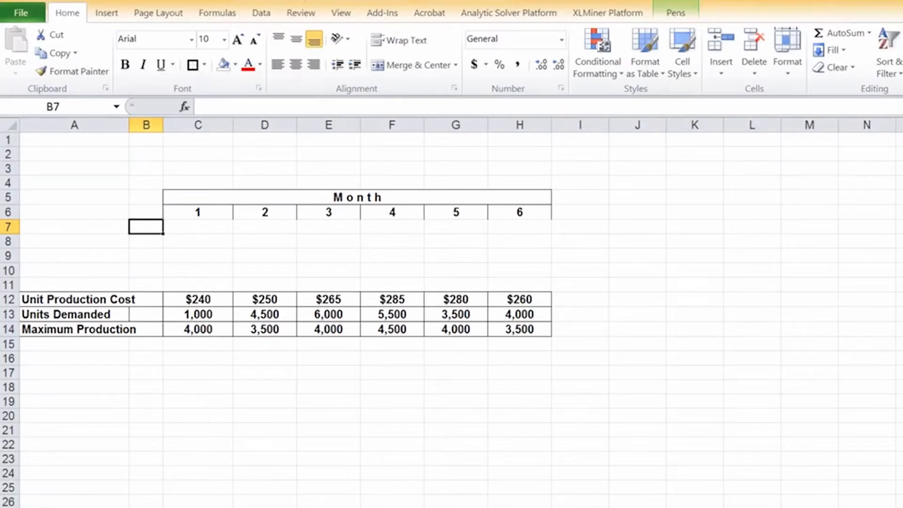
pyautogui.write('Beginn')
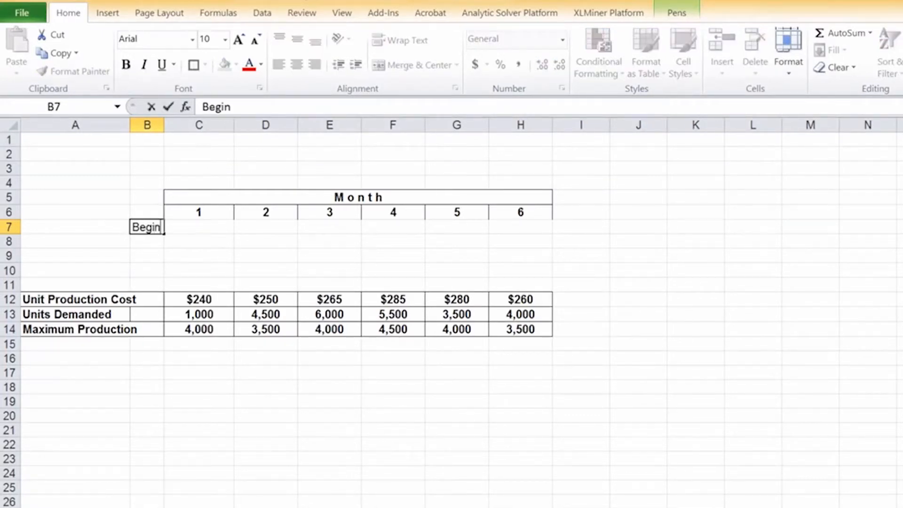
pyautogui.write('ing in')
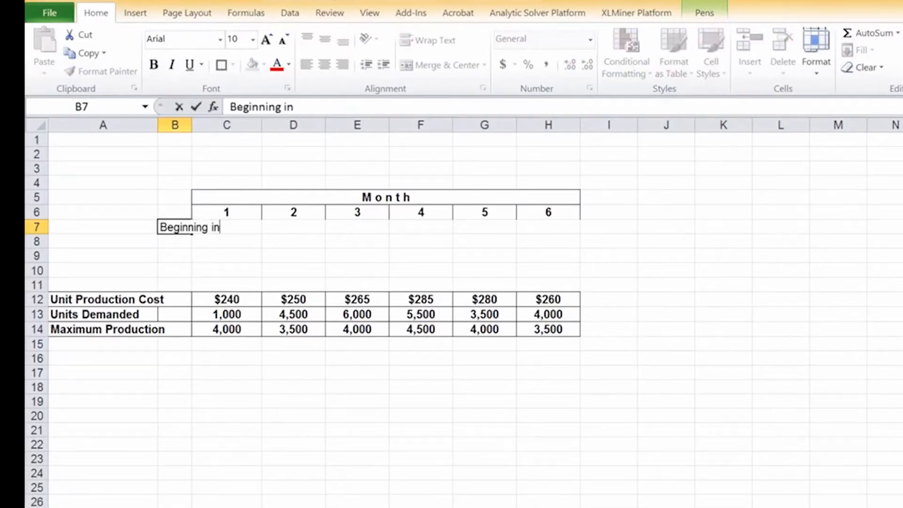
pyautogui.write('ventory')
pyautogui.press('Return')
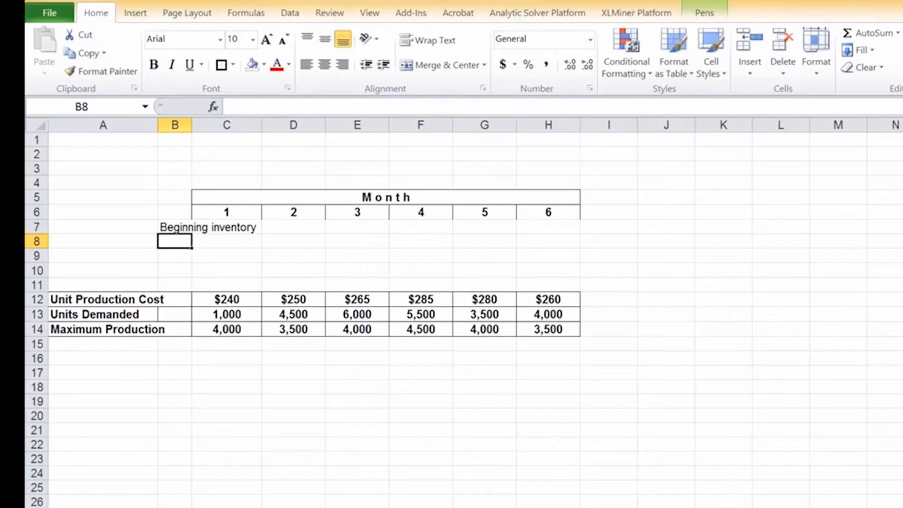
pyautogui.click(175, 227)
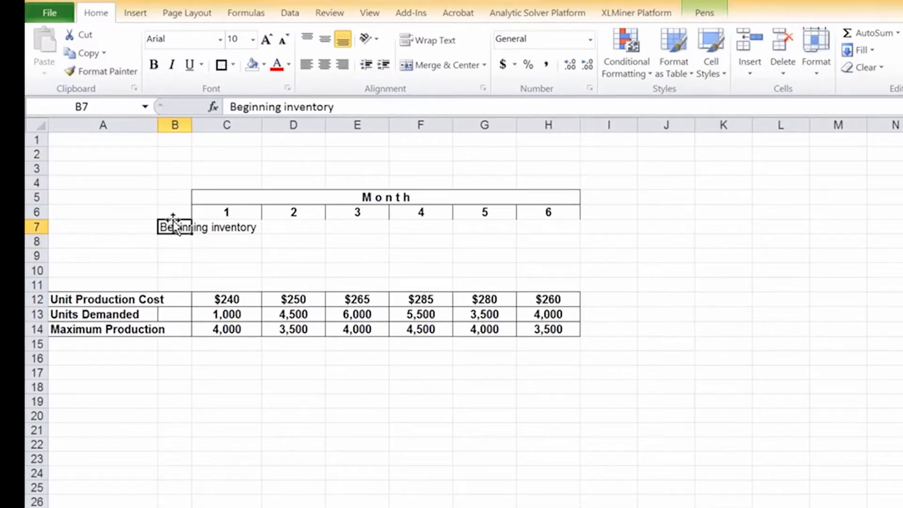
pyautogui.click(342, 64)
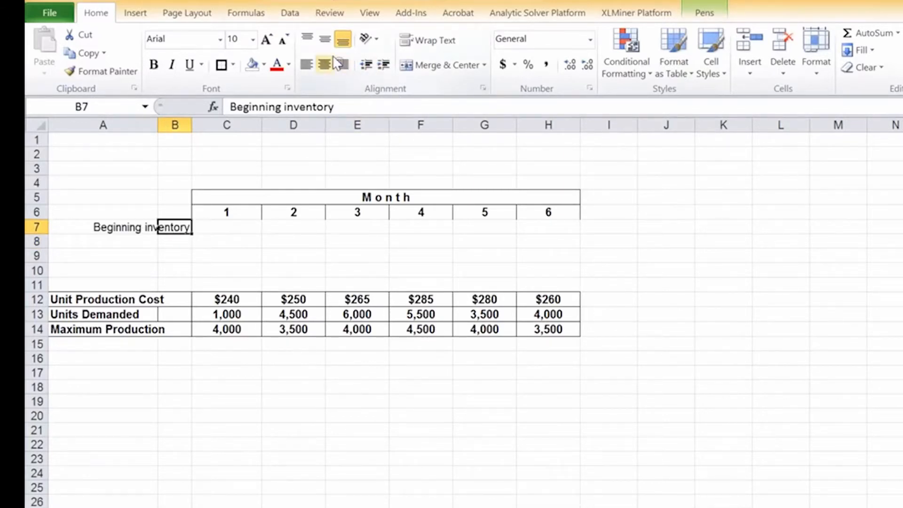
# Enter the label "Unit Produced" in B8 and align it right
pyautogui.click(162, 242)
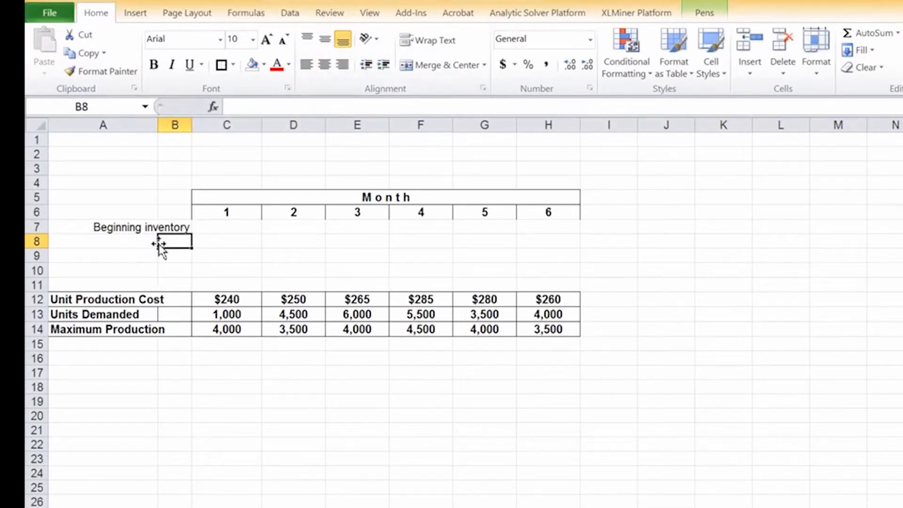
pyautogui.write('Uni')
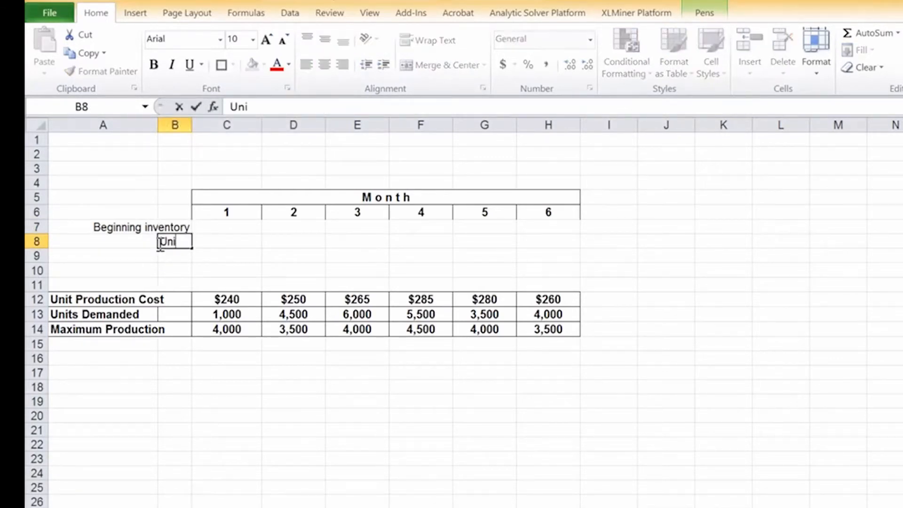
pyautogui.write('t Produced')
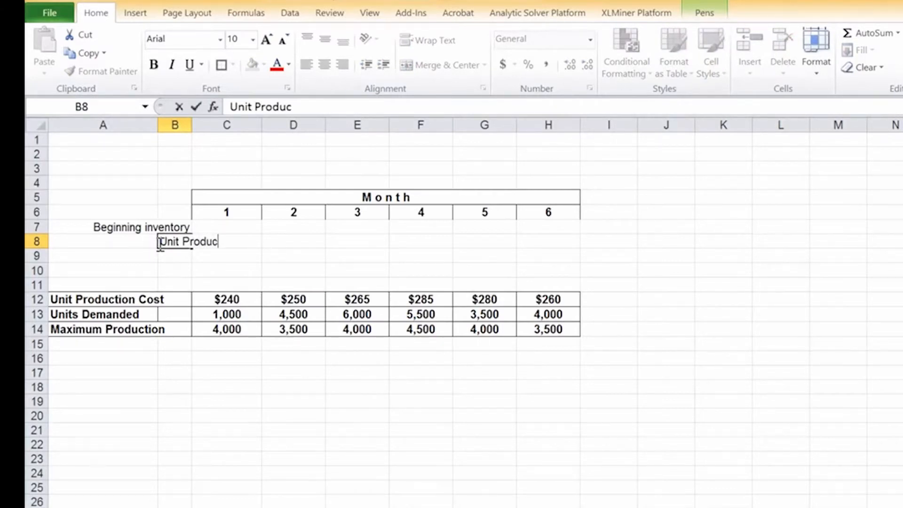
pyautogui.press('Return')
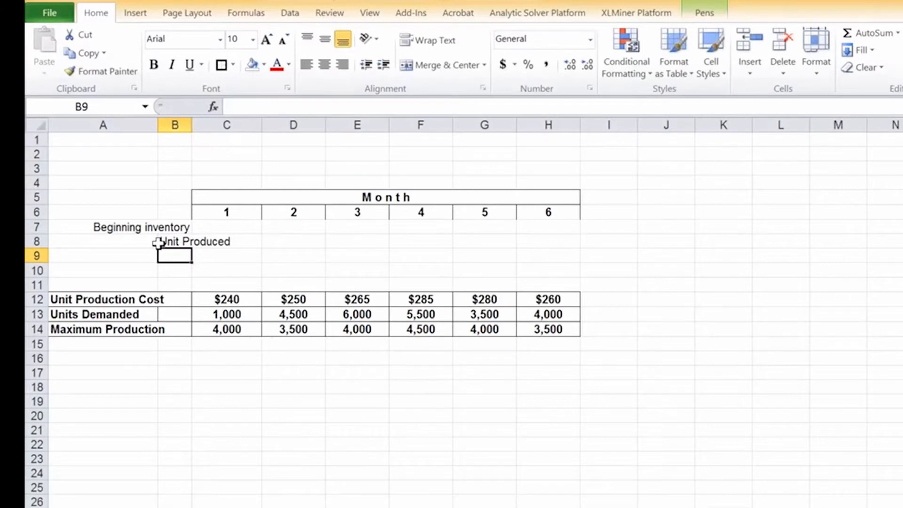
pyautogui.click(173, 241)
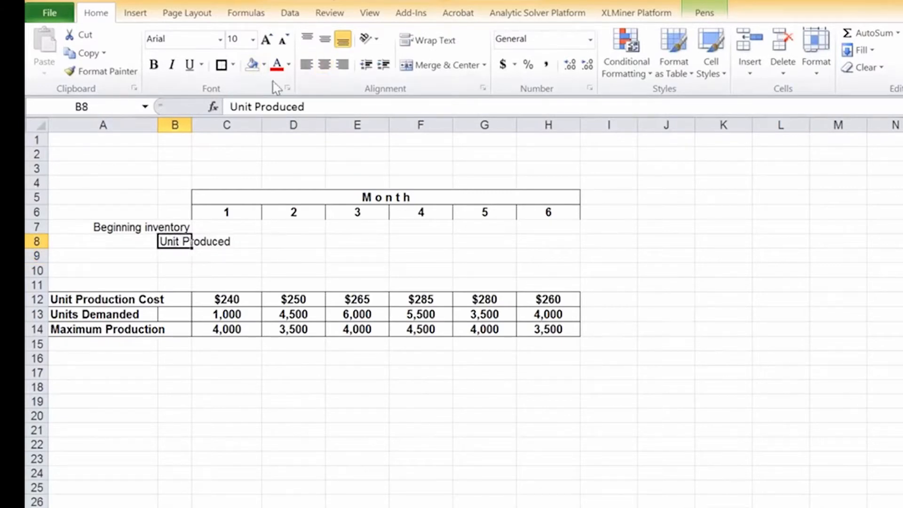
pyautogui.click(338, 66)
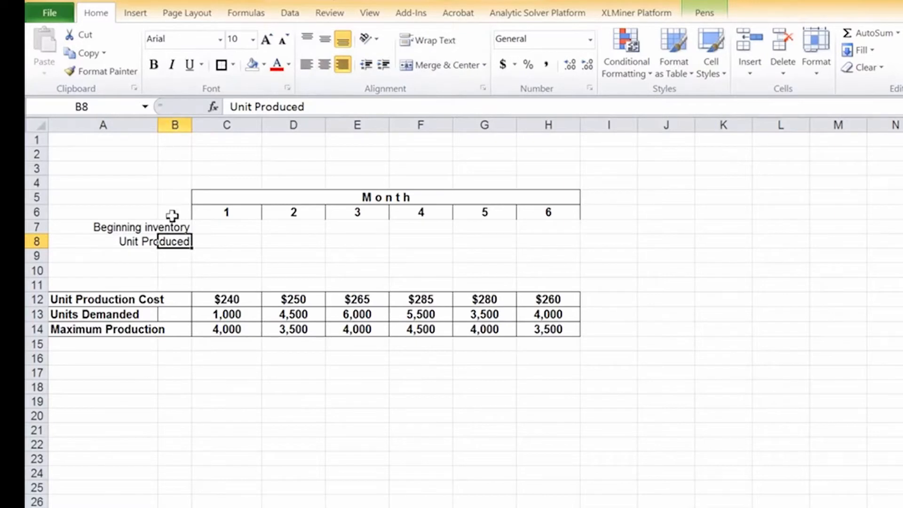
# Move the Beginning inventory and Unit Produced labels into A7:A8 and delete the empty column B
pyautogui.moveTo(172, 227); pyautogui.dragTo(151, 227)
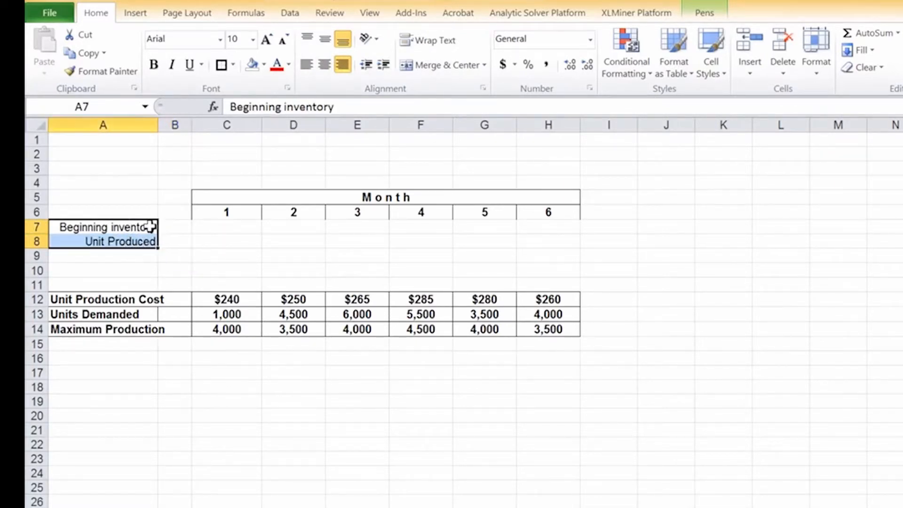
pyautogui.click(175, 121)
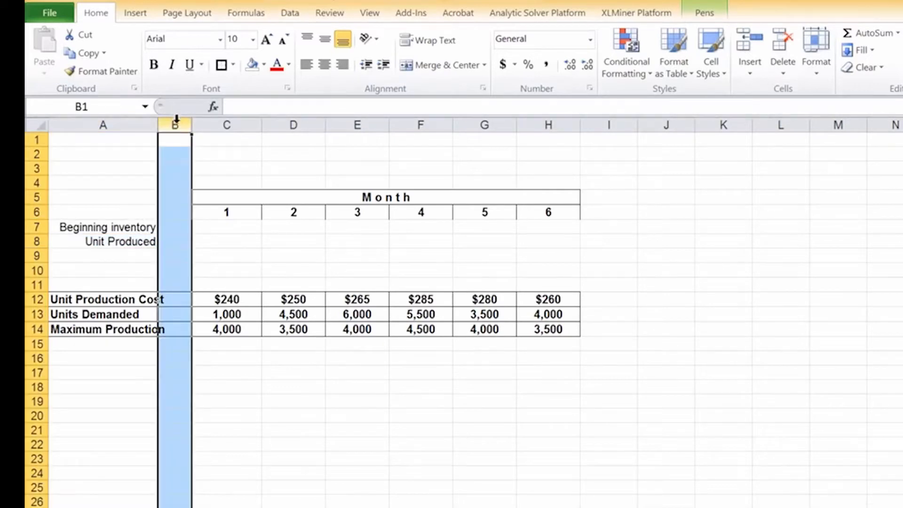
pyautogui.rightClick(181, 128)
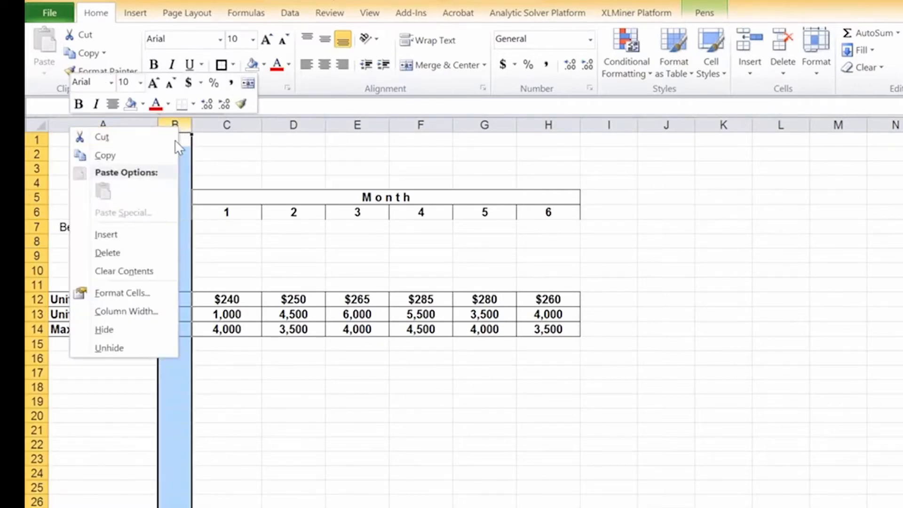
pyautogui.click(136, 253)
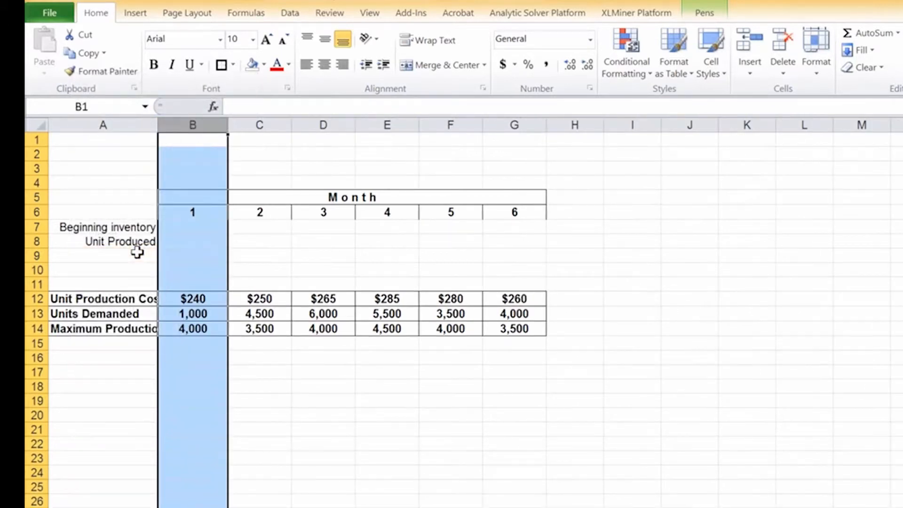
# Widen column A so that the full row labels fit
pyautogui.moveTo(156, 125); pyautogui.dragTo(201, 124)
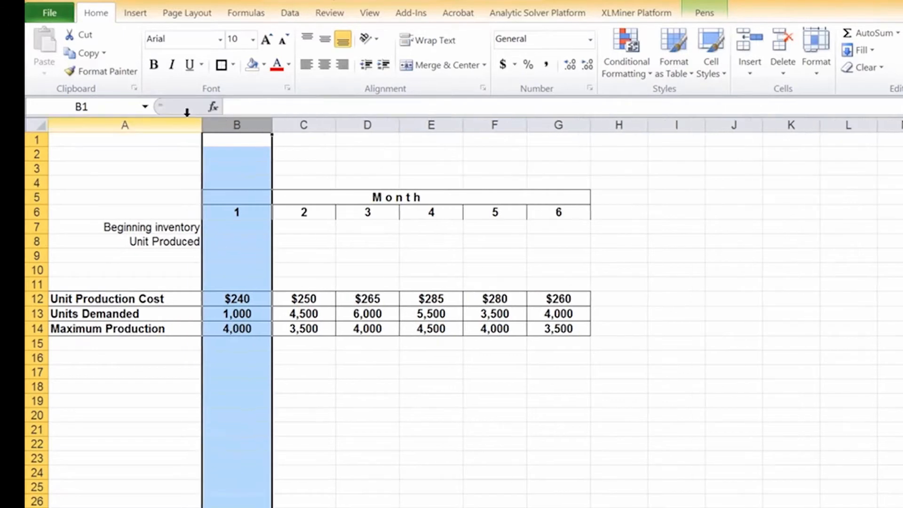
pyautogui.click(171, 226)
pyautogui.click(175, 242)
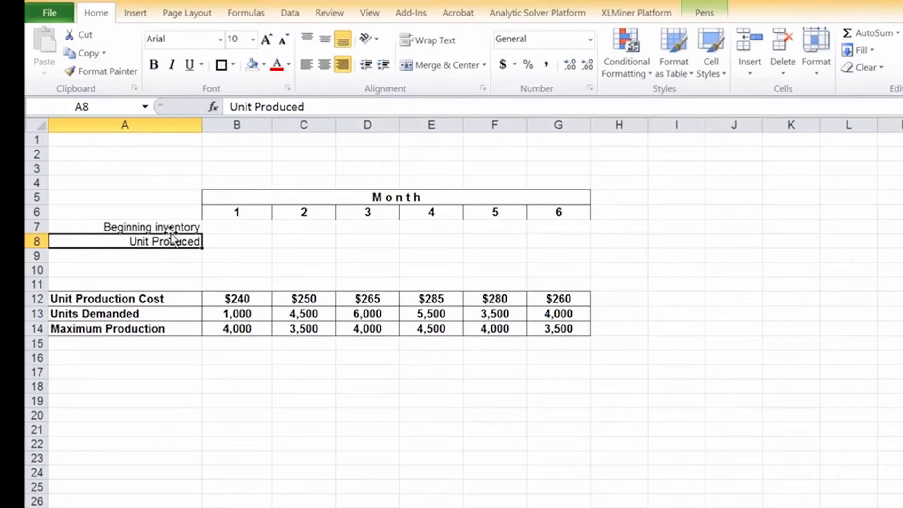
# Enter the label "Unit Demanded" in A9
pyautogui.click(172, 254)
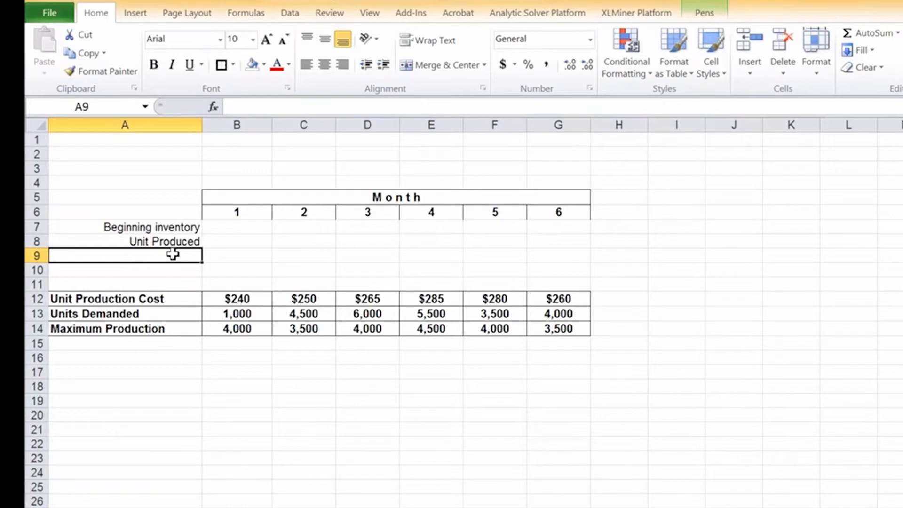
pyautogui.write('De')
pyautogui.press('BackSpace')
pyautogui.press('BackSpace')
pyautogui.write('Uni')
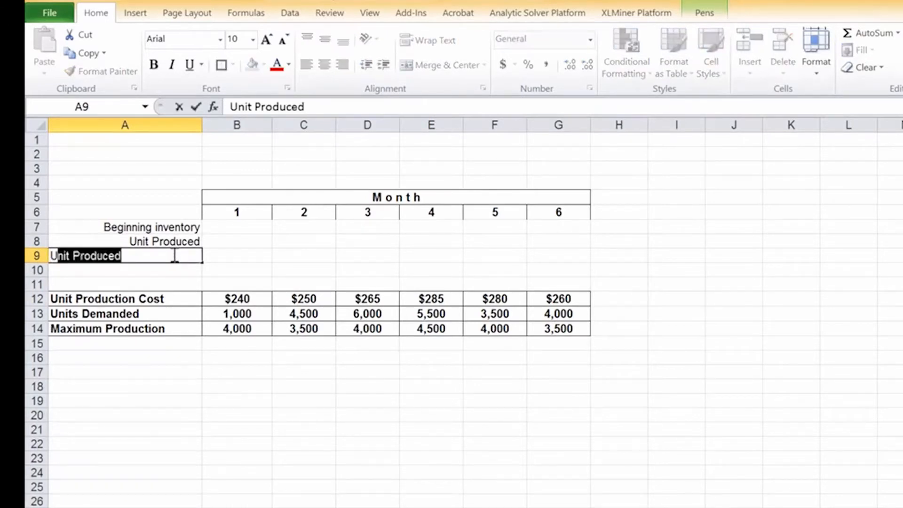
pyautogui.write('t Deman')
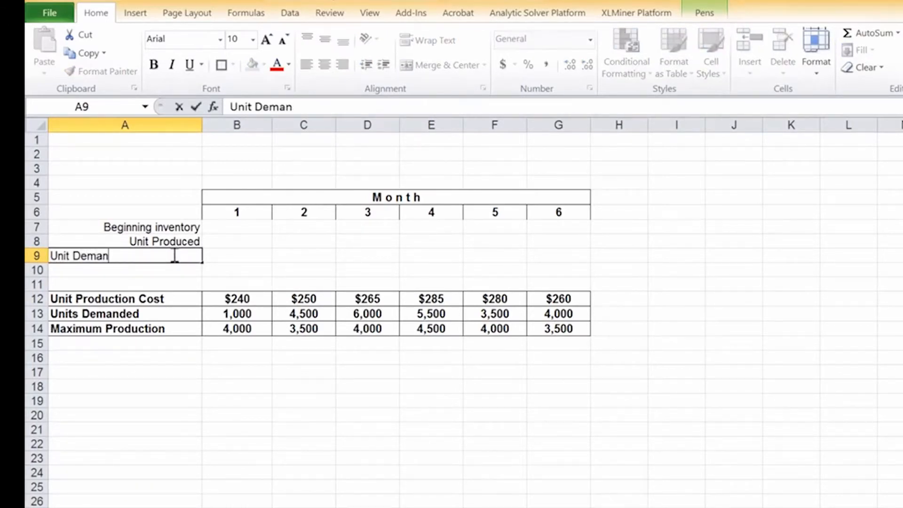
pyautogui.write('ded')
pyautogui.press('Return')
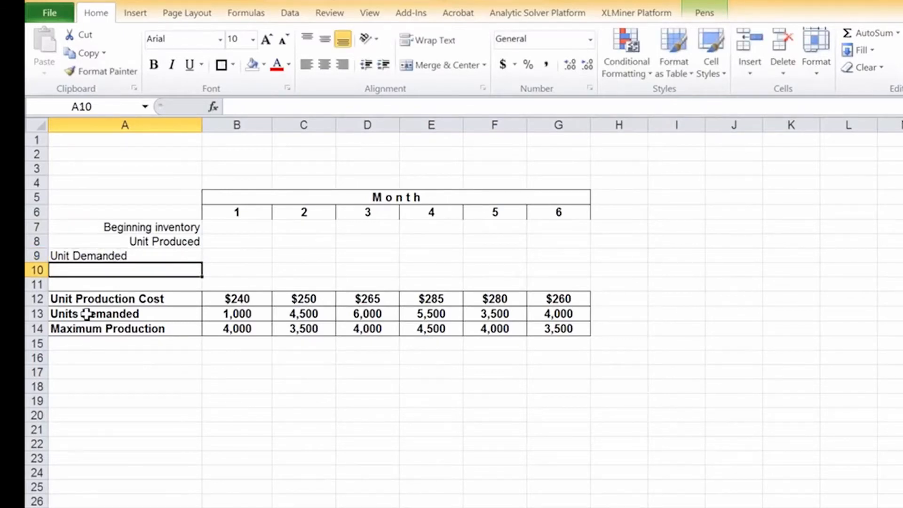
# Move the Units Demanded row with its six monthly values from row 13 to row 9, replacing the existing contents
pyautogui.moveTo(94, 312); pyautogui.dragTo(558, 312)
pyautogui.press('Right')
pyautogui.moveTo(192, 320); pyautogui.dragTo(529, 312)
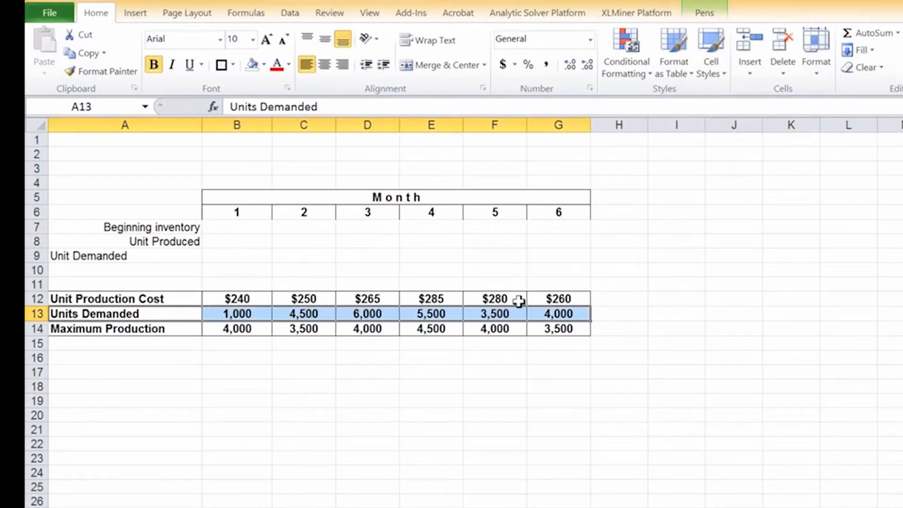
pyautogui.moveTo(196, 319); pyautogui.dragTo(187, 258)
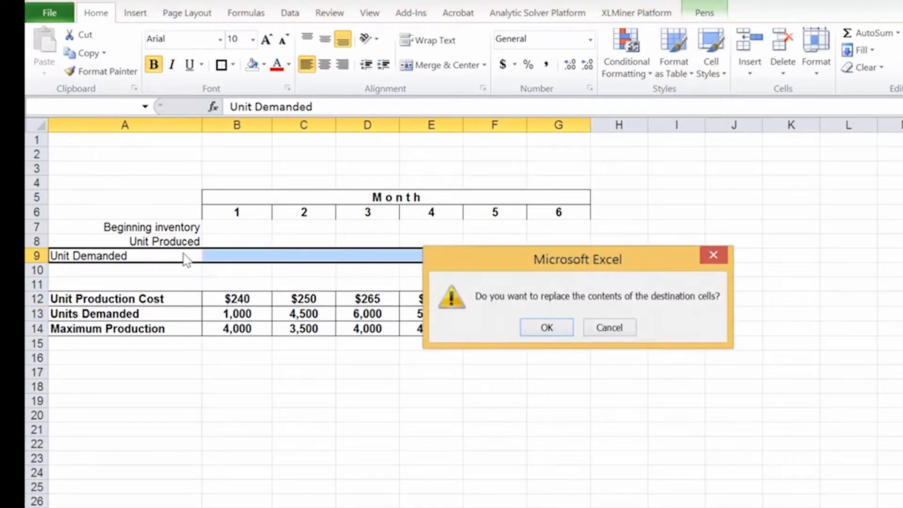
pyautogui.click(527, 329)
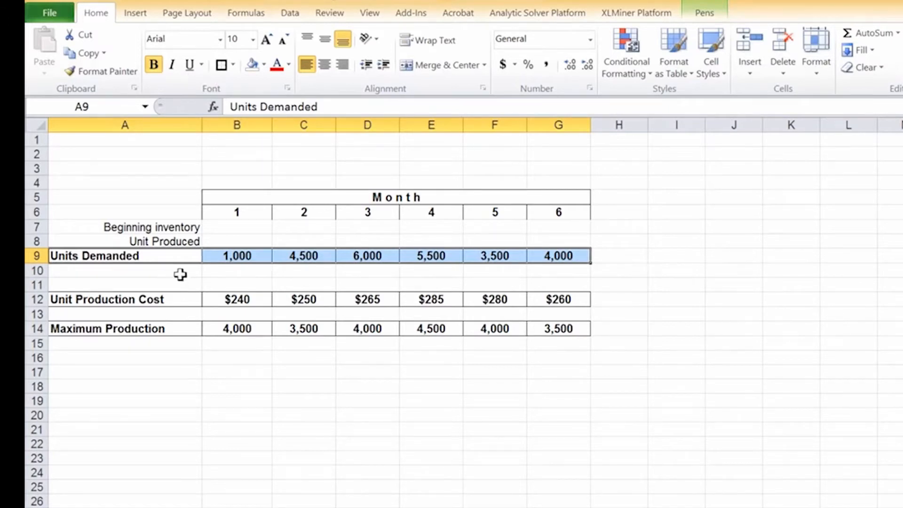
# Enter the label "Ending Inventory" in A10
pyautogui.click(157, 267)
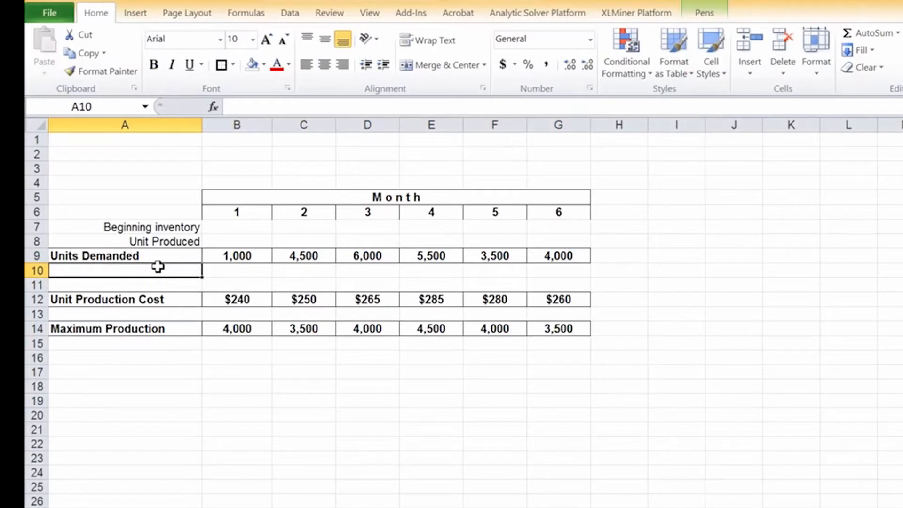
pyautogui.write('Endi')
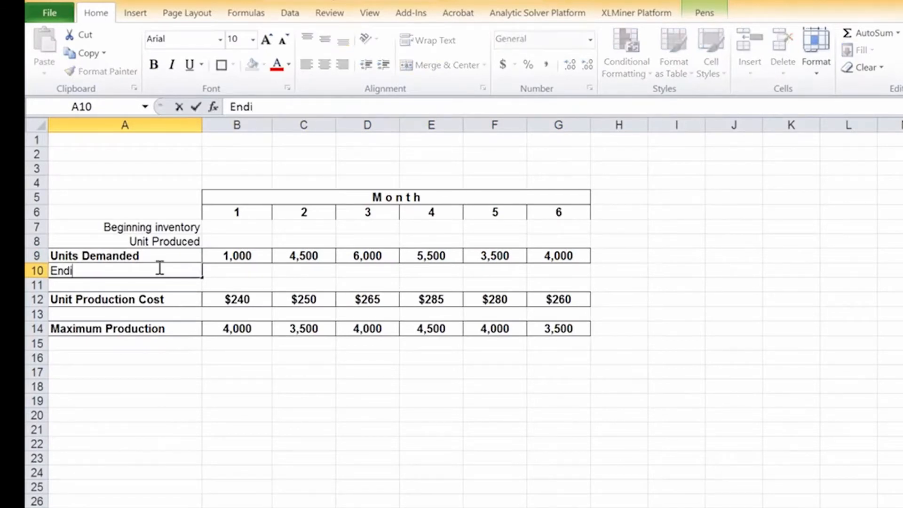
pyautogui.write('ng Inventory')
pyautogui.press('Return')
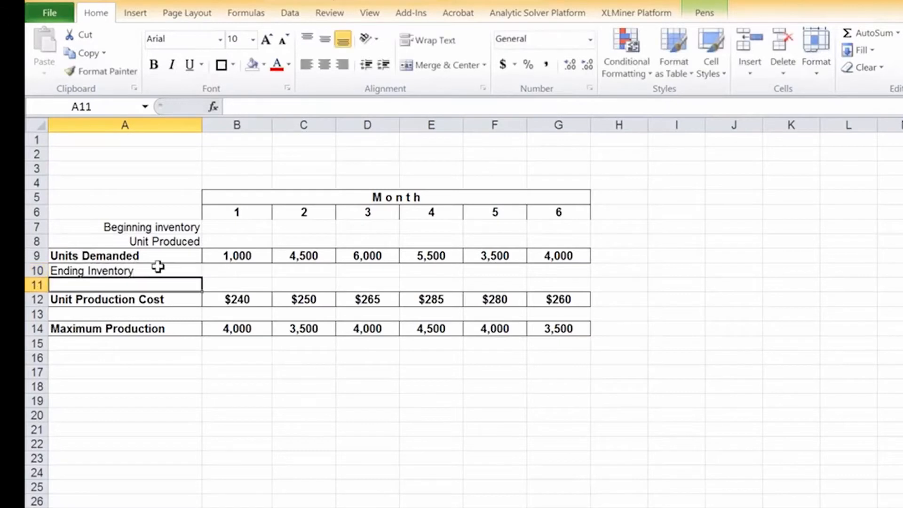
# Make the row labels in A7:A10 bold and right-aligned
pyautogui.moveTo(173, 222); pyautogui.dragTo(169, 269)
pyautogui.click(153, 64)
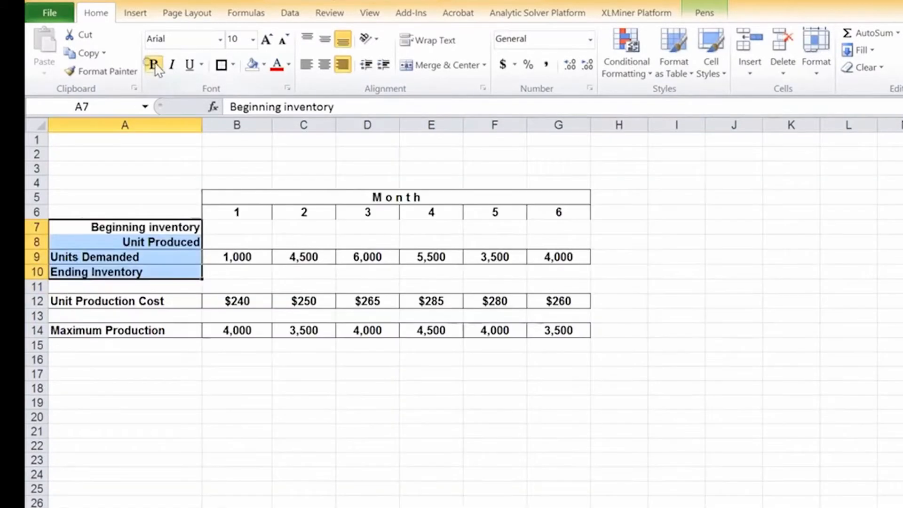
pyautogui.click(343, 64)
pyautogui.click(343, 65)
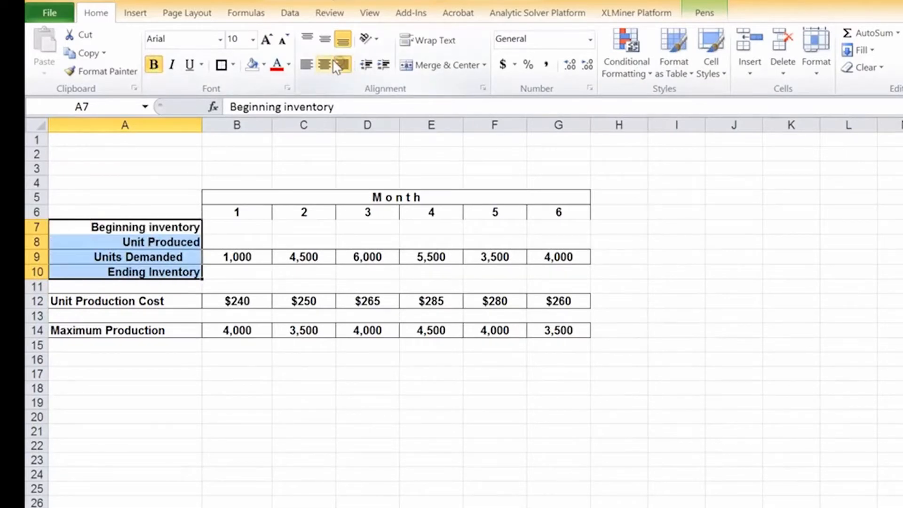
pyautogui.click(256, 423)
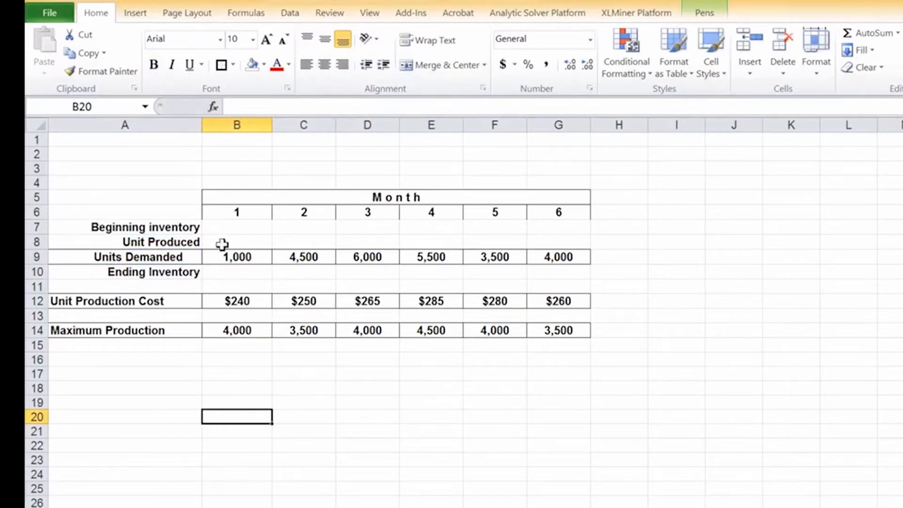
# Fill the Unit Produced cells B8:G8 with yellow
pyautogui.click(223, 269)
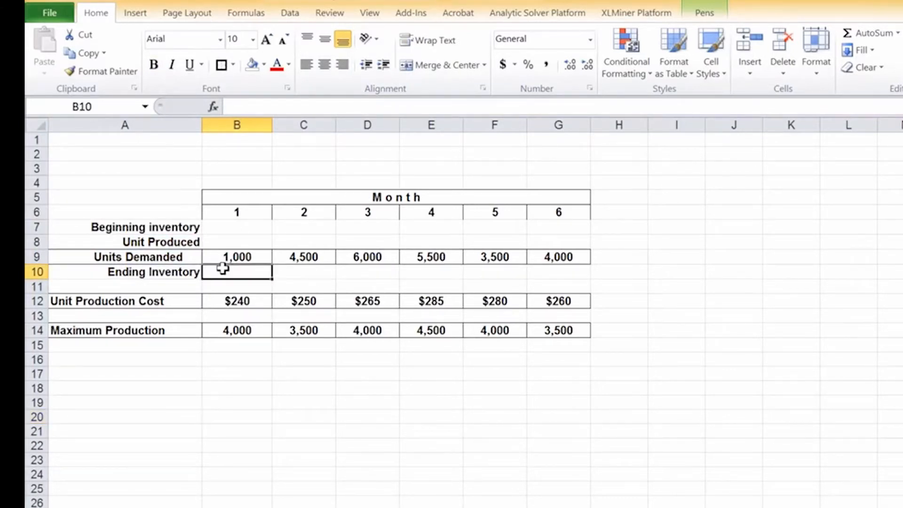
pyautogui.moveTo(218, 240); pyautogui.dragTo(542, 238)
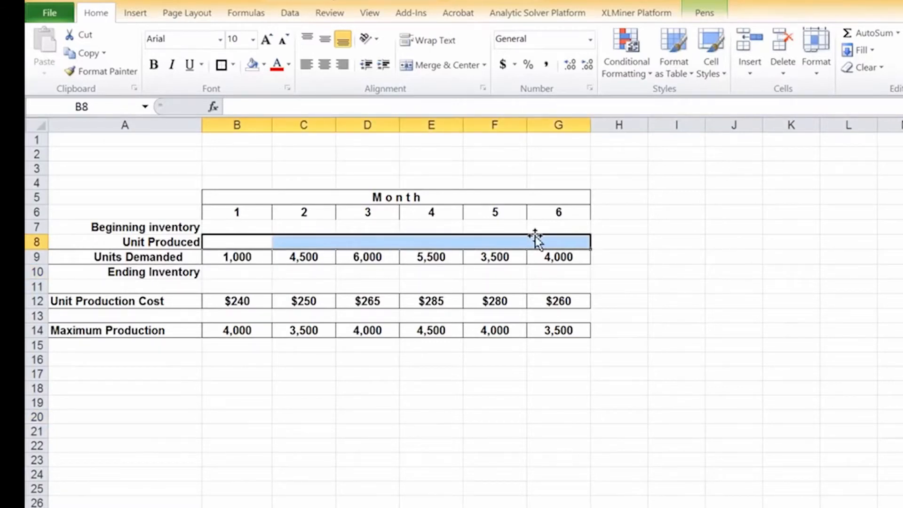
pyautogui.click(264, 66)
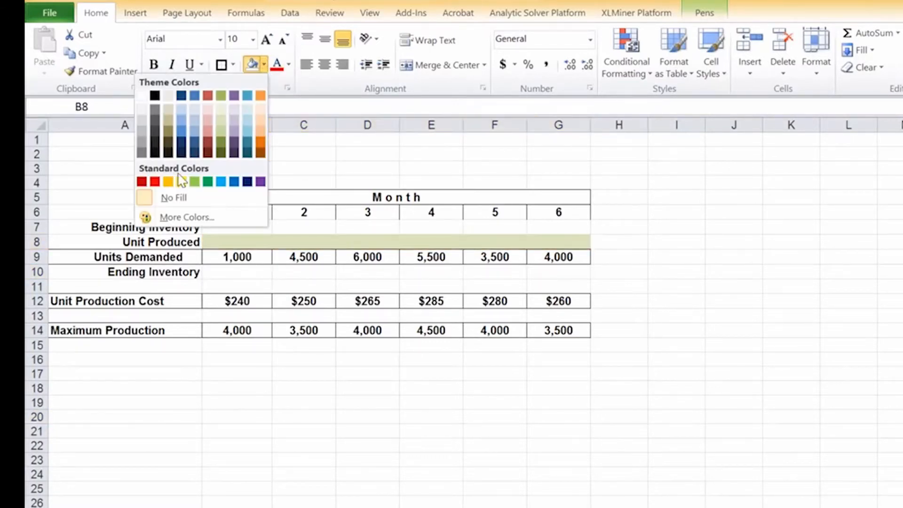
pyautogui.click(171, 184)
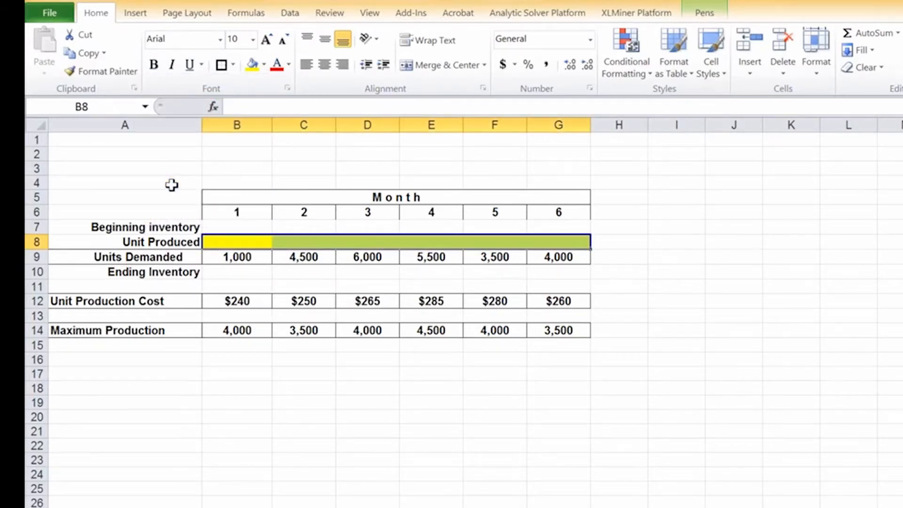
# Apply all borders to the monthly cells B7:G9 and to the Ending Inventory cells B10:G10
pyautogui.moveTo(216, 222); pyautogui.dragTo(557, 255)
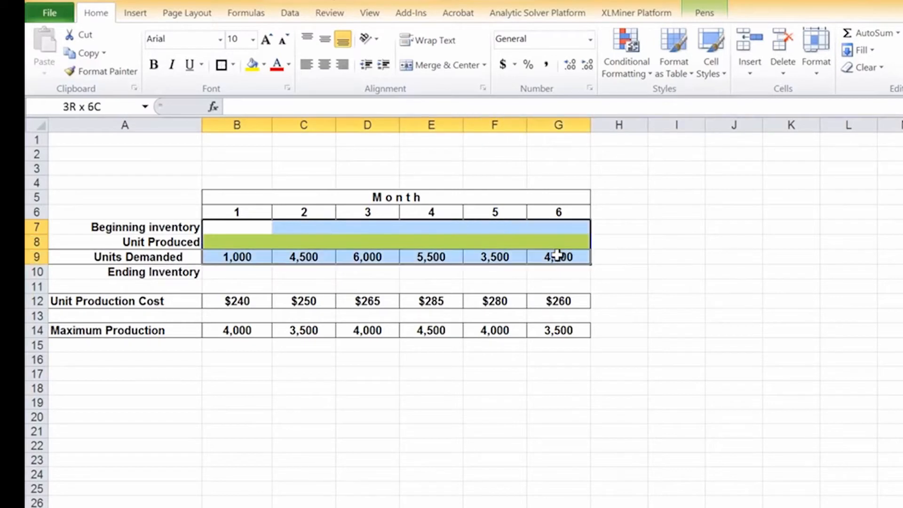
pyautogui.click(233, 65)
pyautogui.click(125, 196)
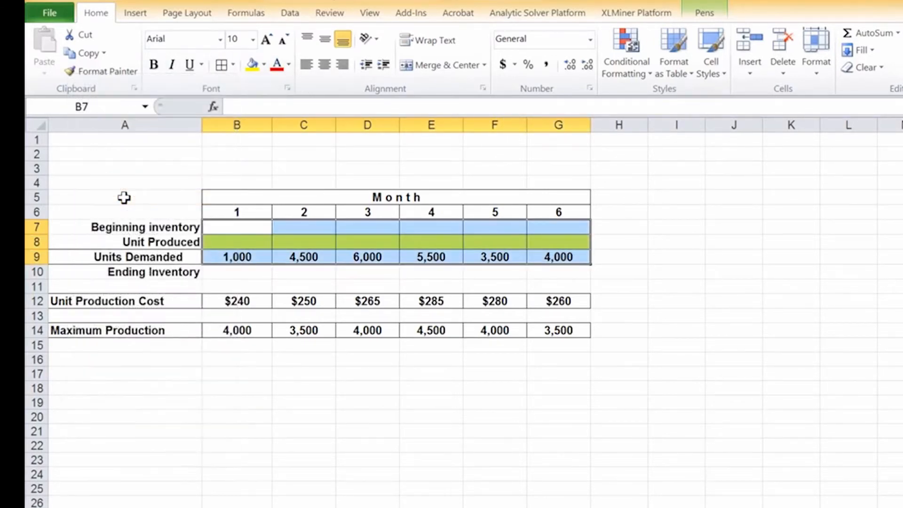
pyautogui.click(283, 416)
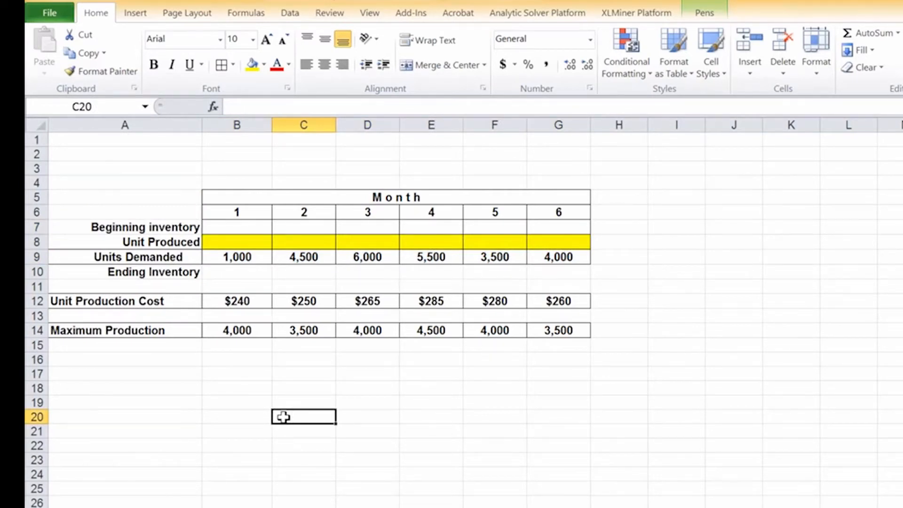
pyautogui.moveTo(221, 268); pyautogui.dragTo(535, 267)
pyautogui.click(221, 64)
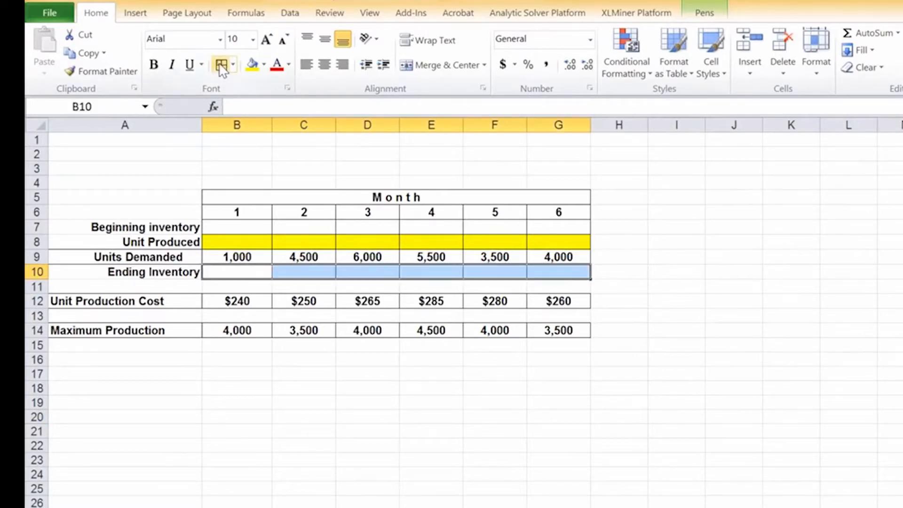
pyautogui.click(221, 276)
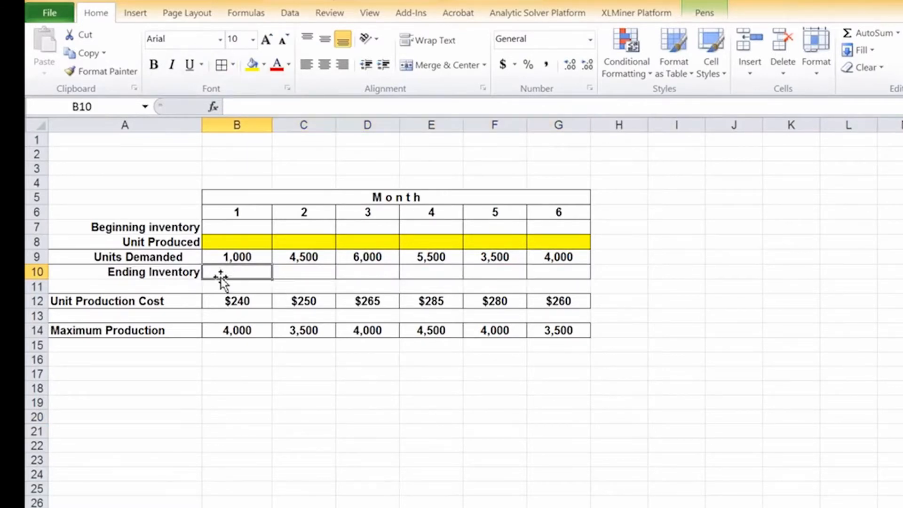
# Enter 2750 as the month 1 beginning inventory in B7
pyautogui.click(224, 224)
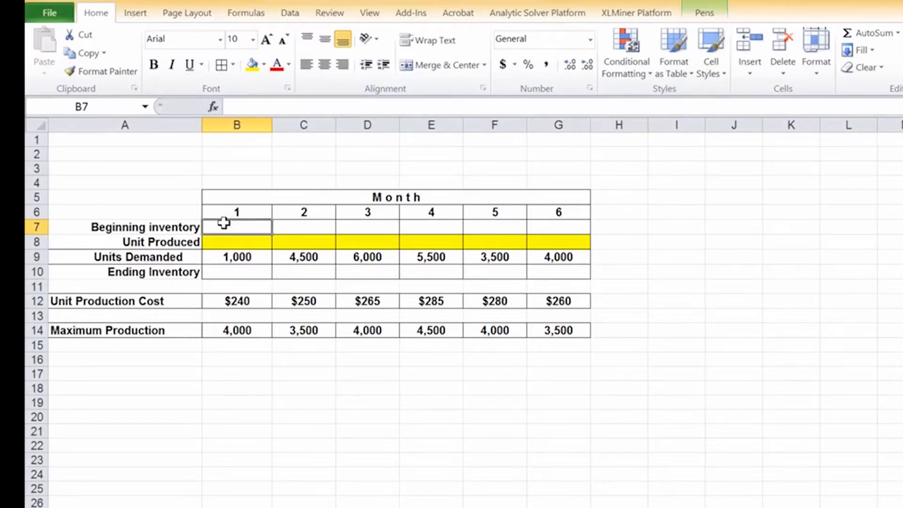
pyautogui.write('2750')
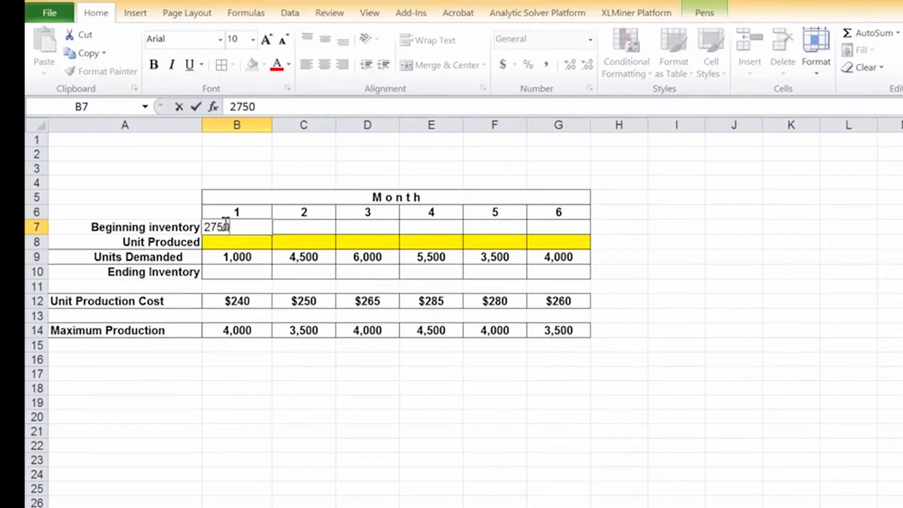
pyautogui.press('Return')
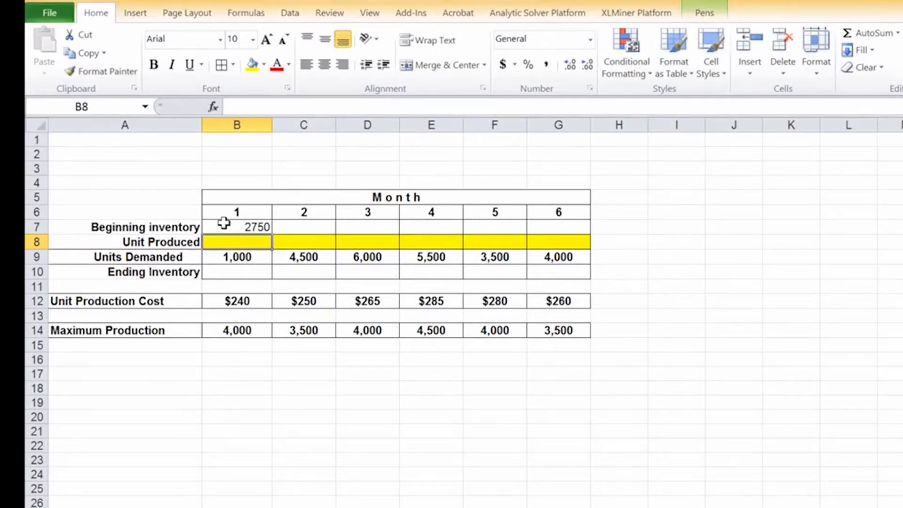
# Enter the month 1 ending inventory formula =B7+B8-B9 in B10
pyautogui.click(235, 269)
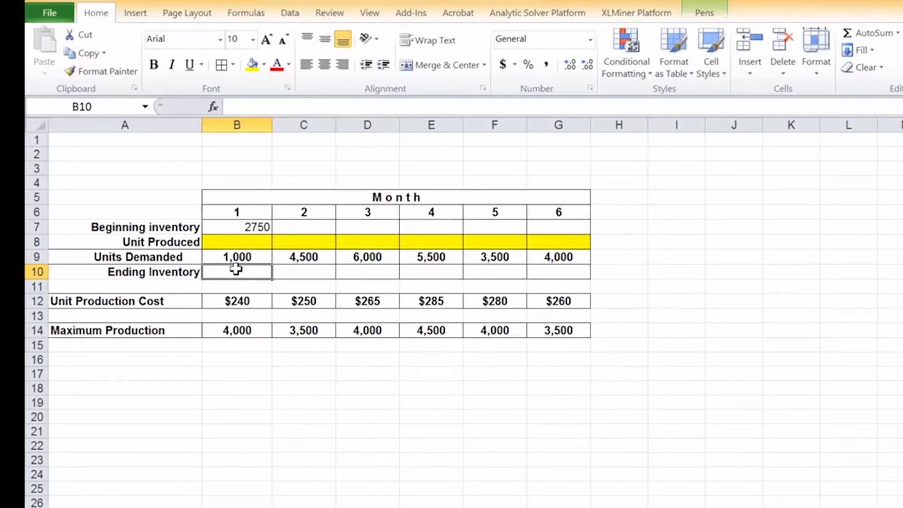
pyautogui.write('=')
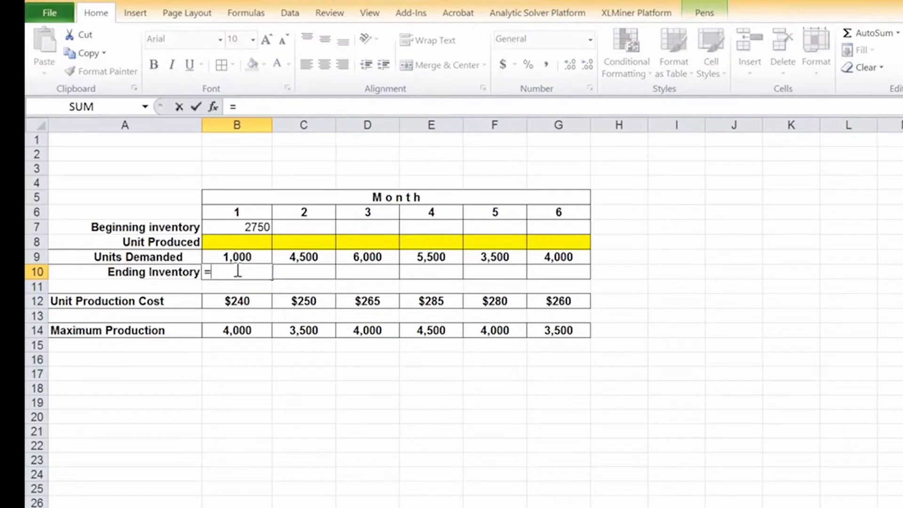
pyautogui.click(234, 225)
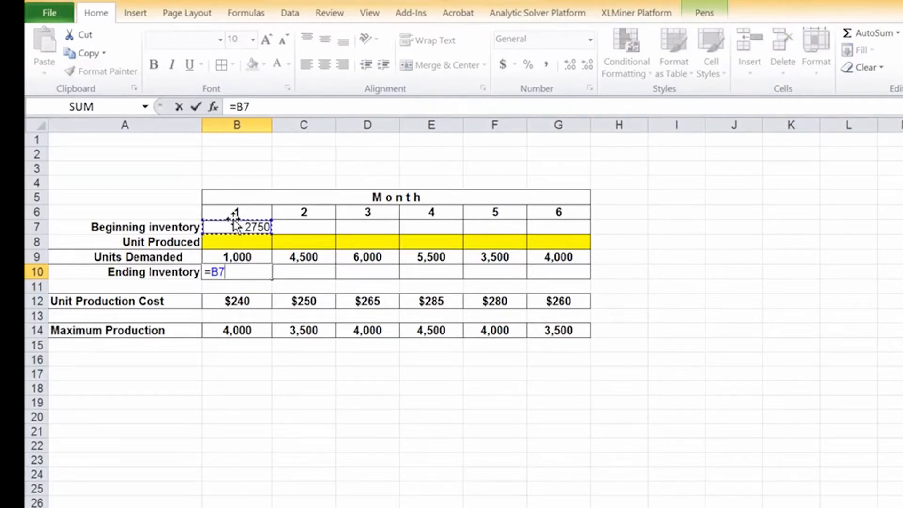
pyautogui.write('+')
pyautogui.click(219, 240)
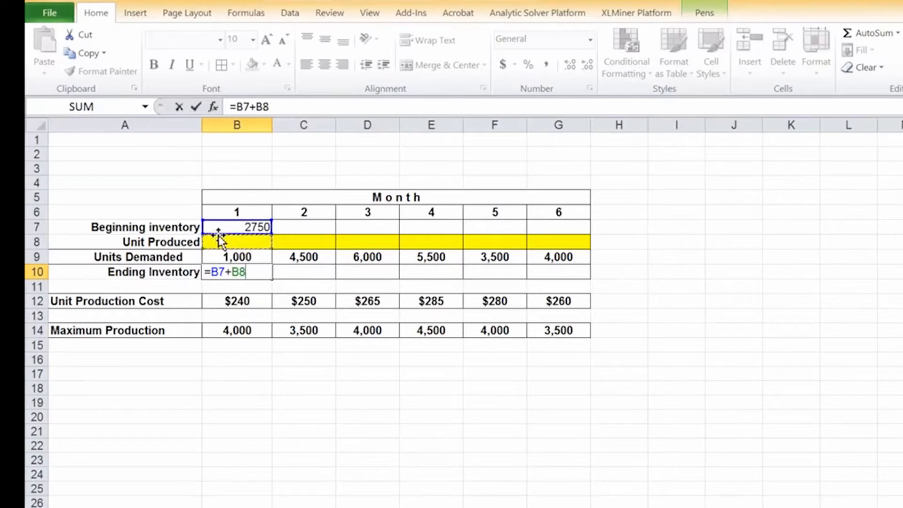
pyautogui.write('-')
pyautogui.click(245, 255)
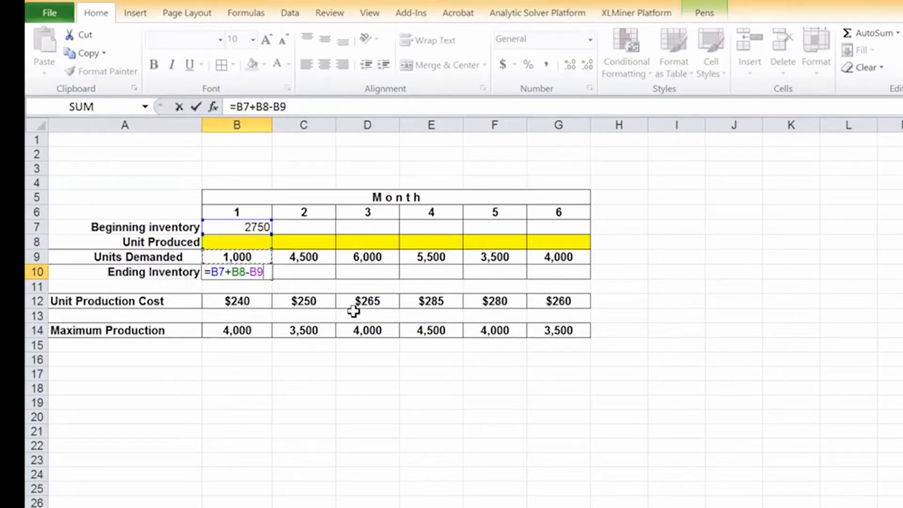
pyautogui.press('Return')
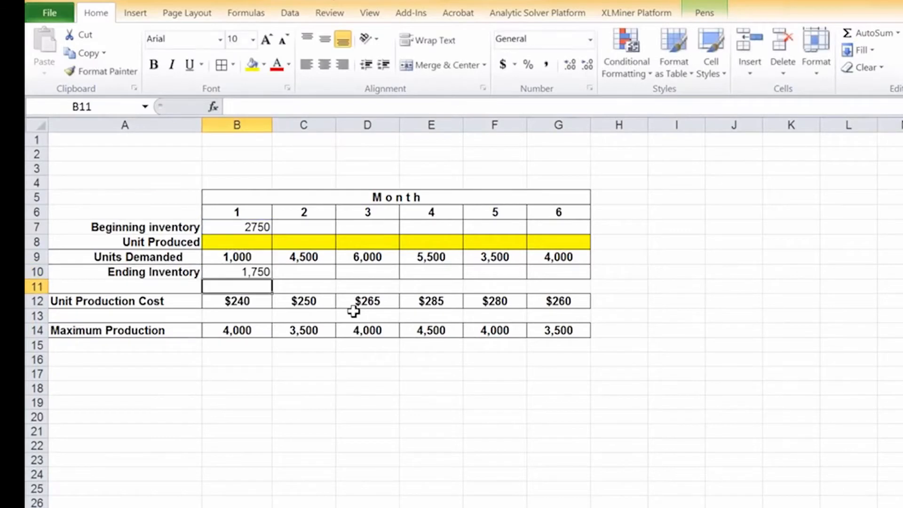
# Copy the ending inventory formula from B10 across months 2 to 6, through G10
pyautogui.moveTo(101, 141); pyautogui.dragTo(657, 472)
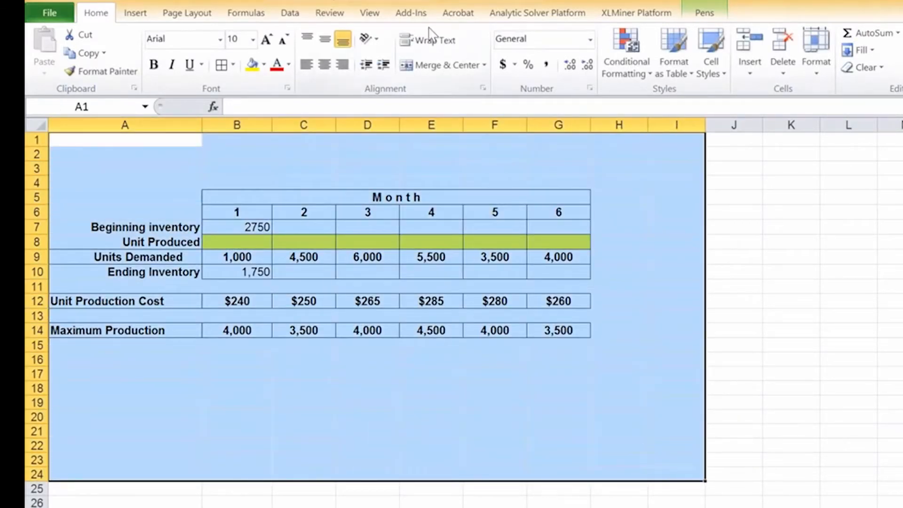
pyautogui.click(373, 14)
pyautogui.click(435, 63)
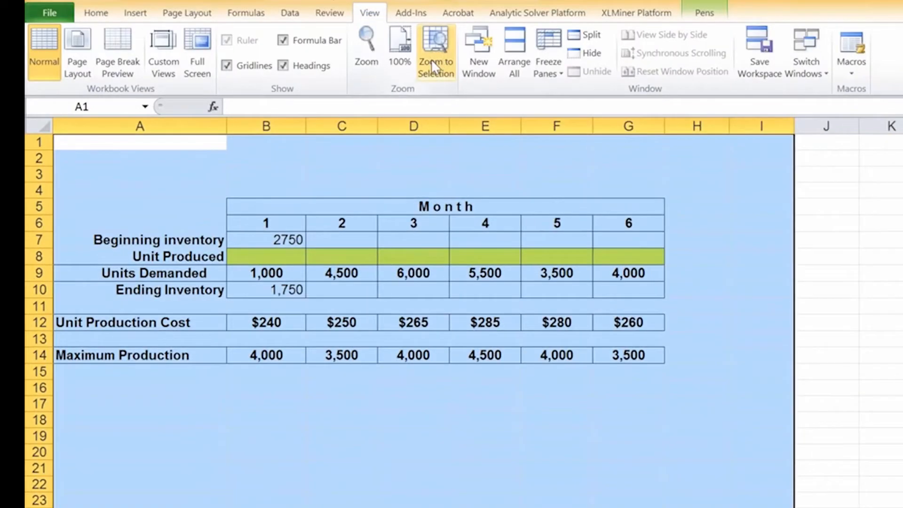
pyautogui.click(275, 289)
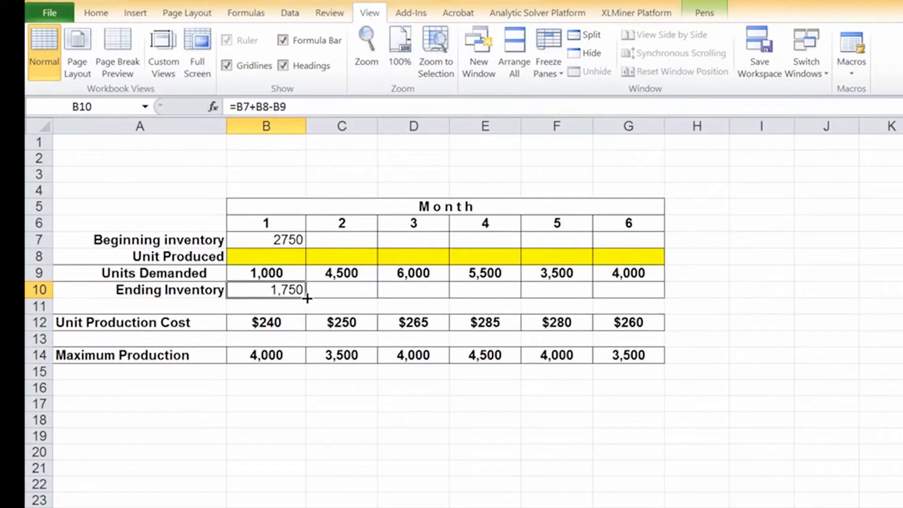
pyautogui.moveTo(307, 297); pyautogui.dragTo(621, 288)
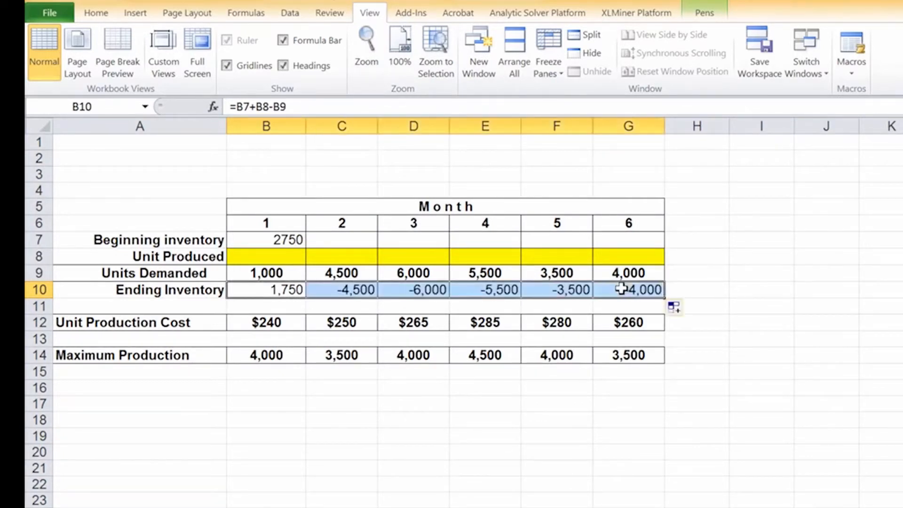
# Check which cells the copied ending inventory formula in G10 refers to
pyautogui.click(614, 283)
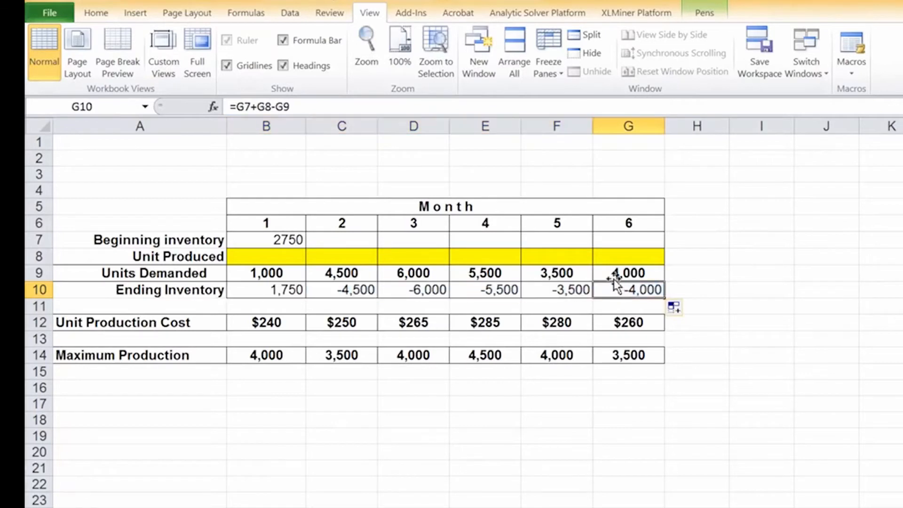
pyautogui.doubleClick(615, 284)
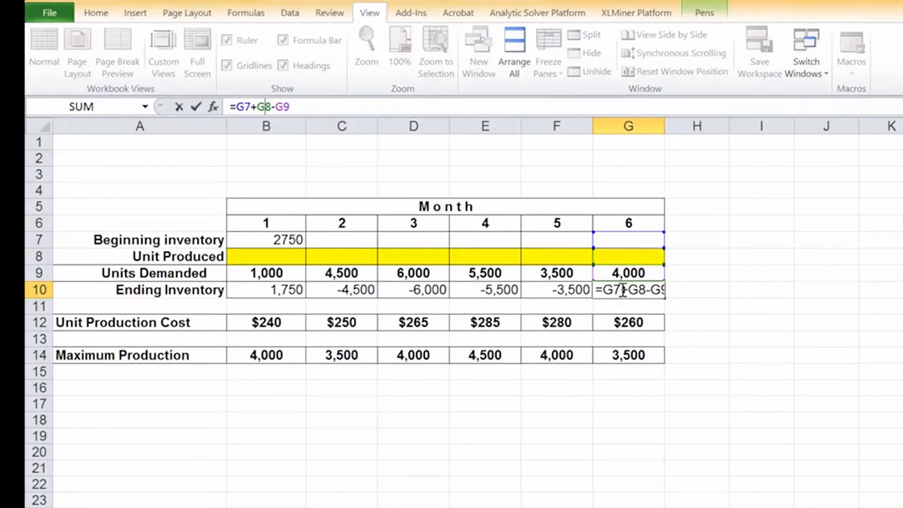
pyautogui.press('Return')
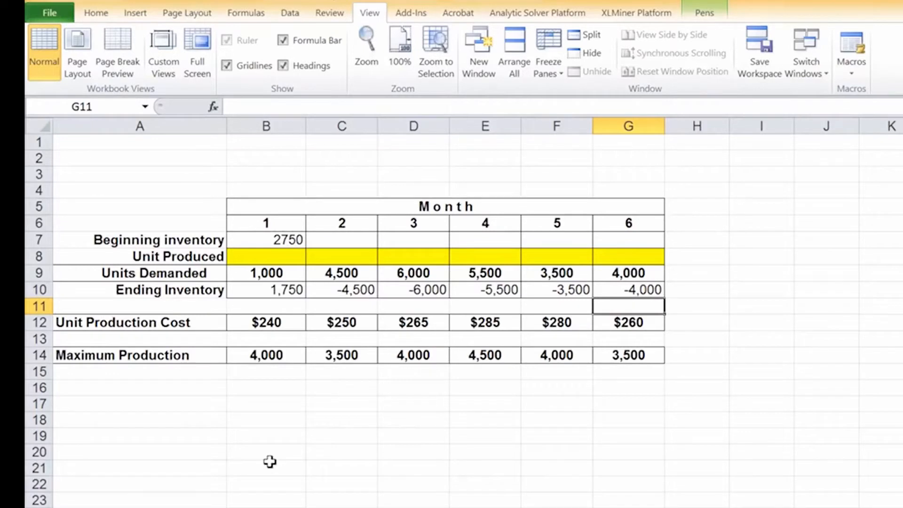
# Set the month 2 beginning inventory in C7 to =B10 and copy the formula across through G7
pyautogui.click(246, 285)
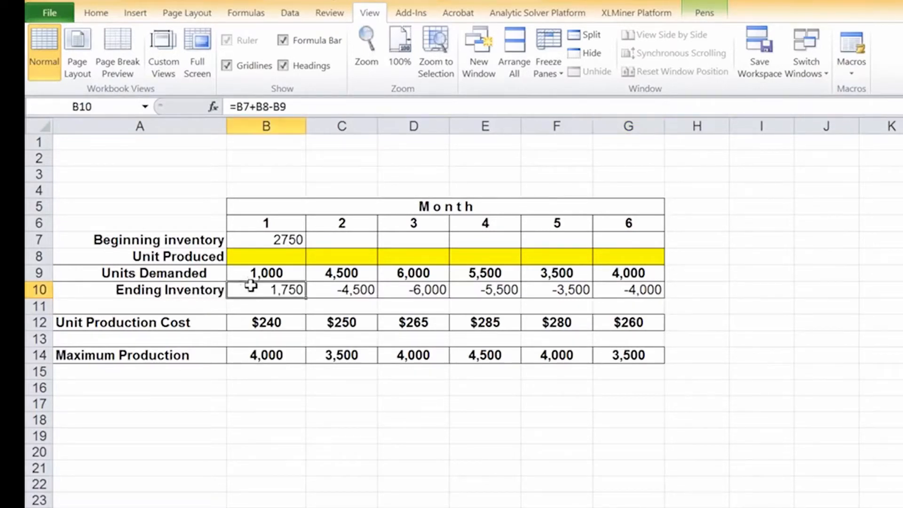
pyautogui.click(345, 237)
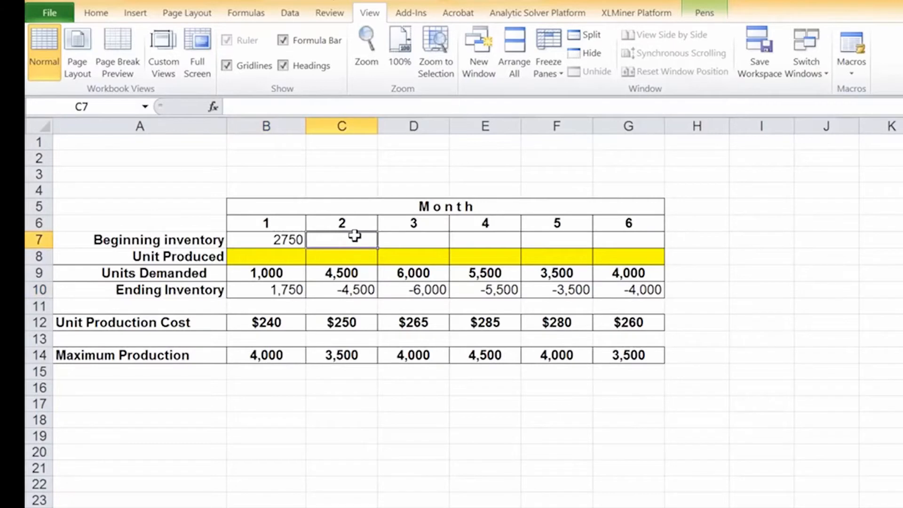
pyautogui.write('=')
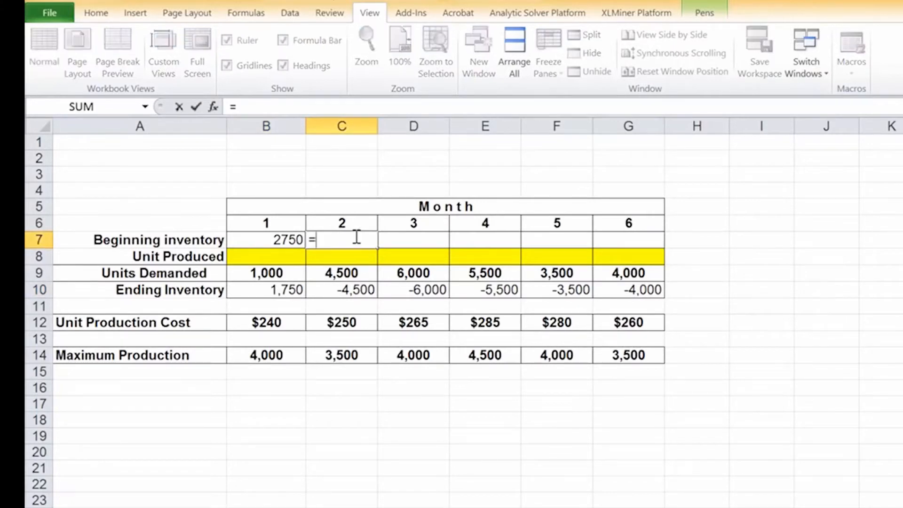
pyautogui.click(268, 287)
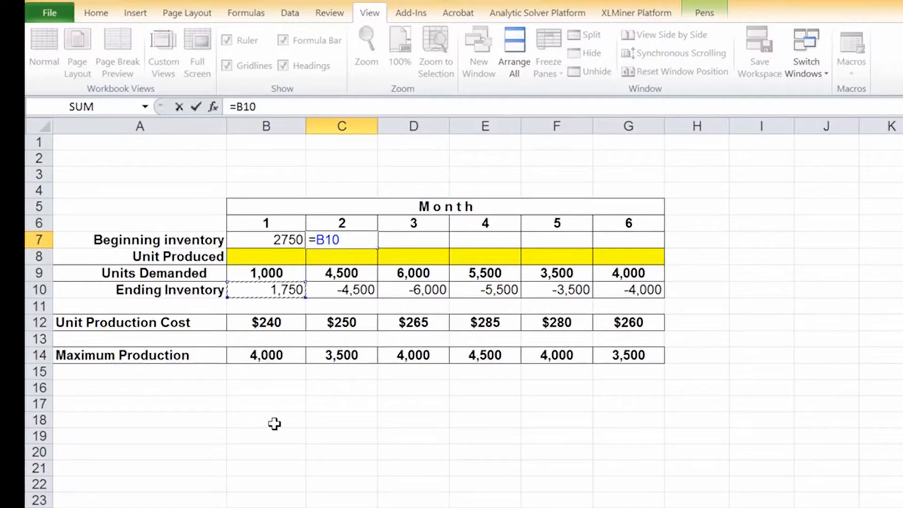
pyautogui.press('Return')
pyautogui.click(358, 240)
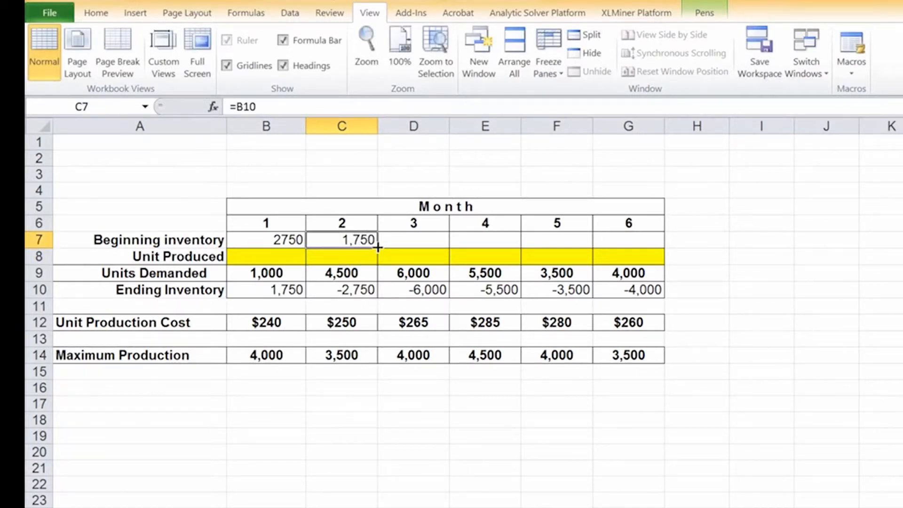
pyautogui.moveTo(378, 248); pyautogui.dragTo(620, 238)
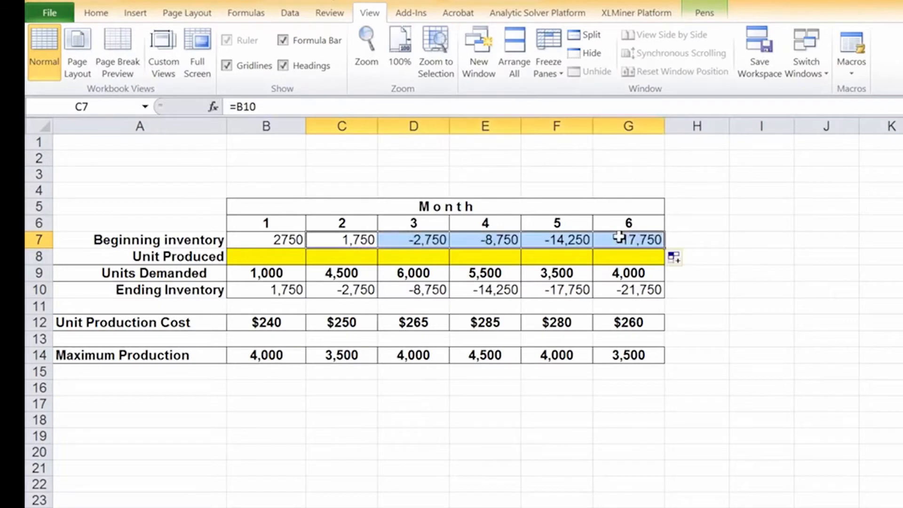
# Check which ending inventory cells the beginning inventory formulas in G7 and C7 refer to
pyautogui.click(624, 238)
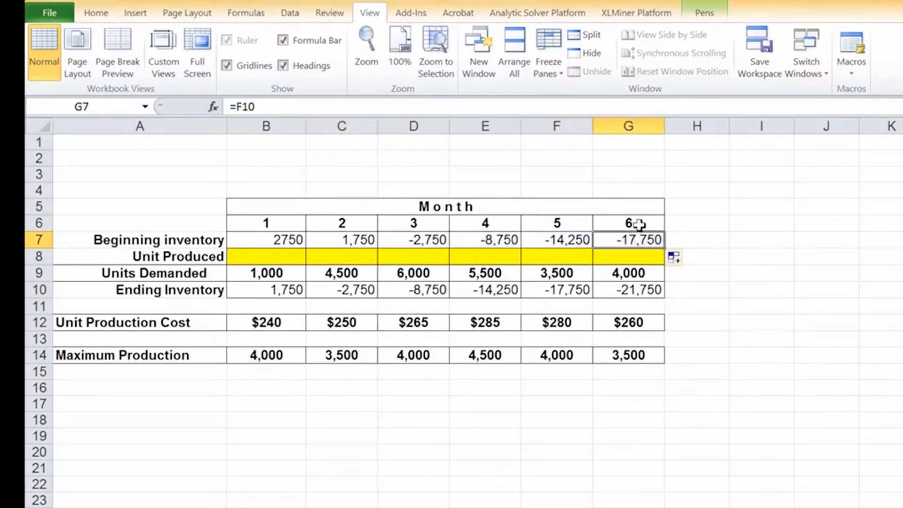
pyautogui.click(258, 102)
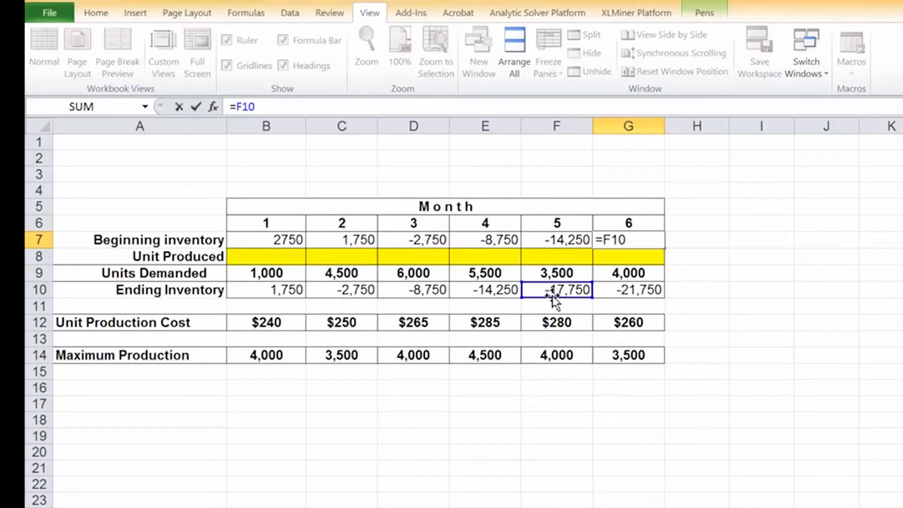
pyautogui.press('Return')
pyautogui.click(345, 238)
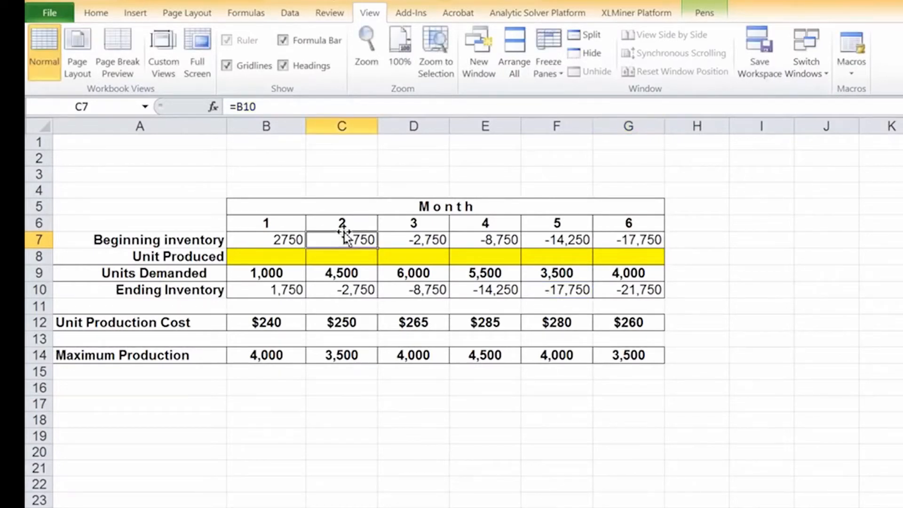
pyautogui.click(265, 101)
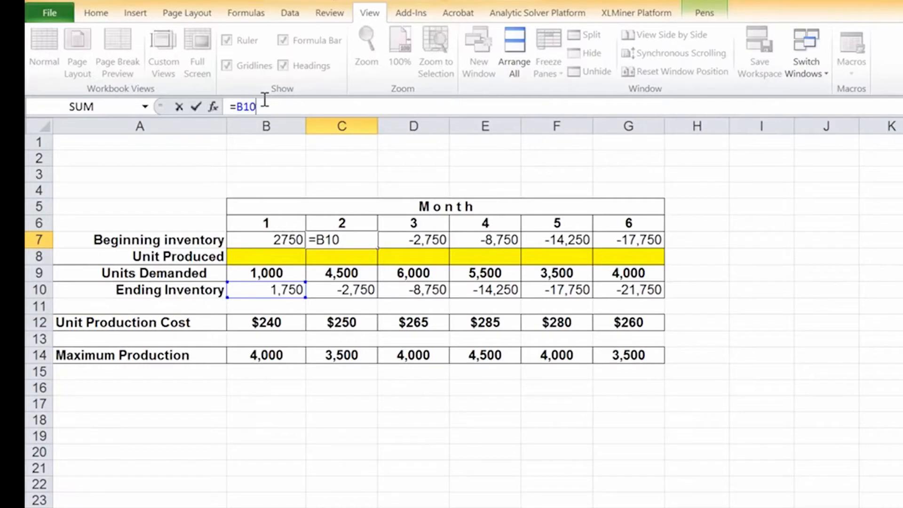
pyautogui.press('Return')
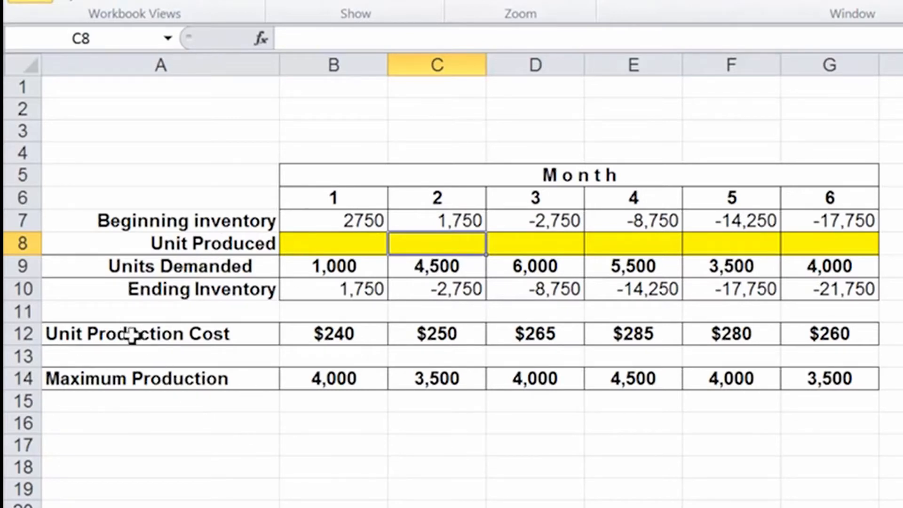
# Move the Maximum Production row down to row 19 and enter the label "Unit Inventory Cost" in A13
pyautogui.moveTo(135, 375); pyautogui.dragTo(788, 381)
pyautogui.moveTo(379, 363); pyautogui.dragTo(769, 467)
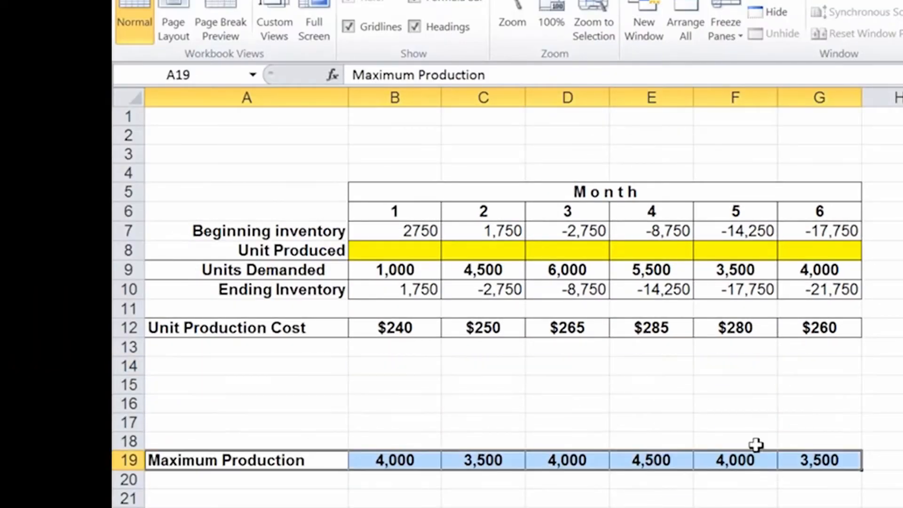
pyautogui.click(212, 344)
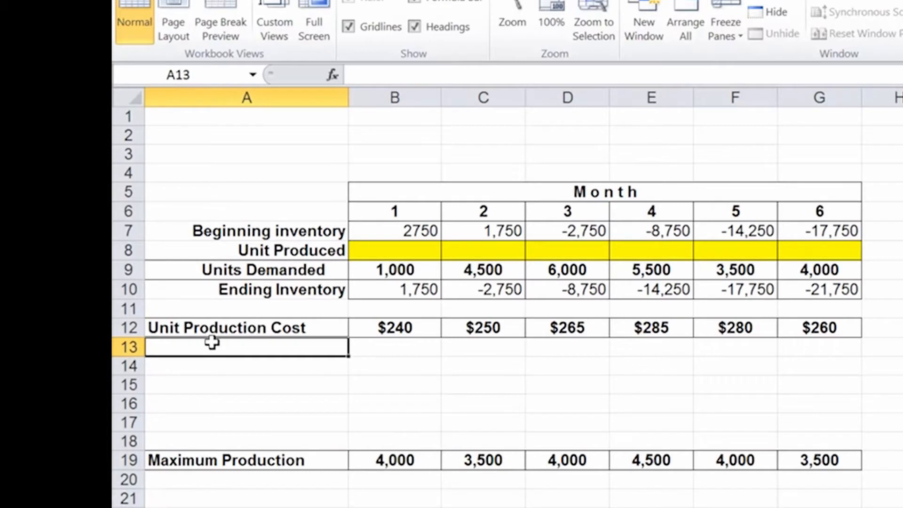
pyautogui.write('Unit Inventory Cost')
pyautogui.press('Return')
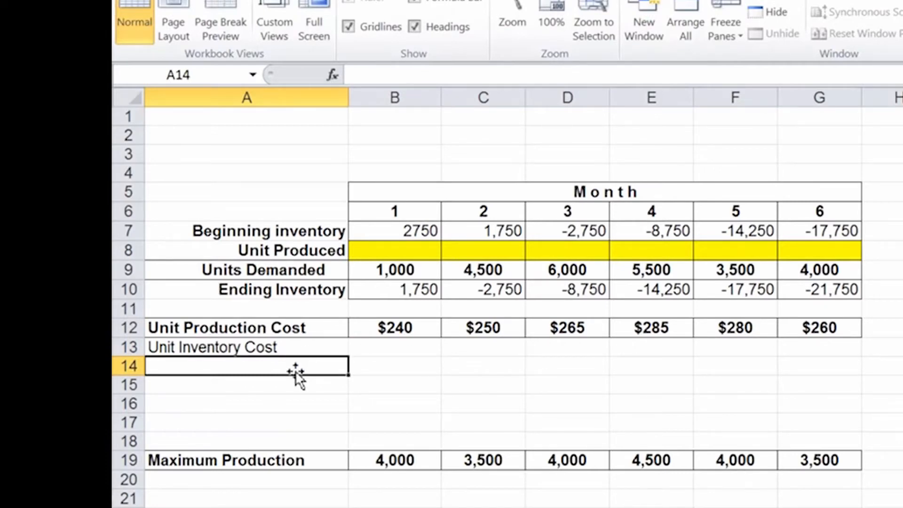
# Insert a narrow column before the month 1 column and enter 1.5% in B13, widening the column enough to show it
pyautogui.rightClick(386, 97)
pyautogui.click(336, 216)
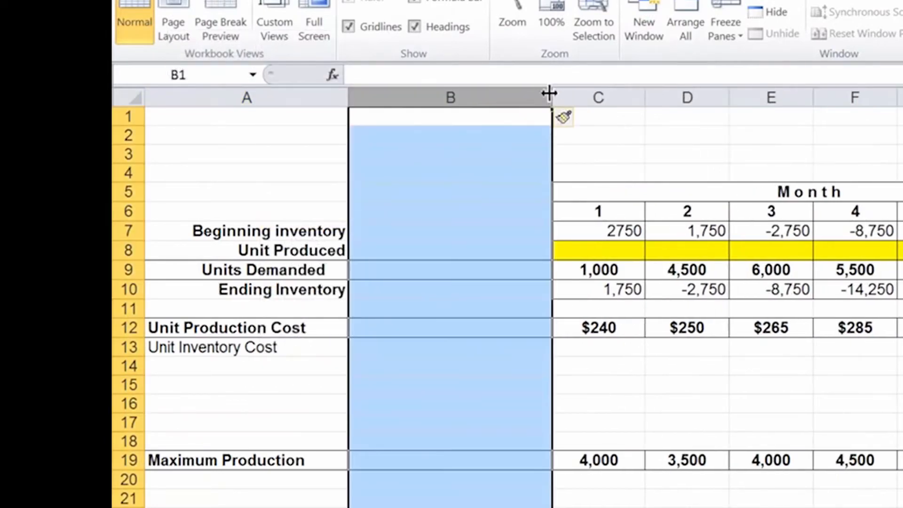
pyautogui.moveTo(551, 94); pyautogui.dragTo(384, 94)
pyautogui.click(356, 348)
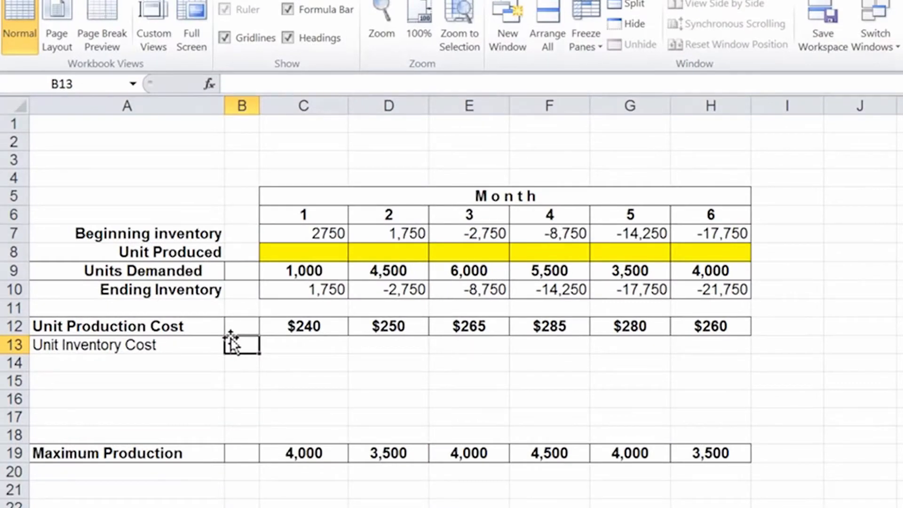
pyautogui.write('1.5%')
pyautogui.press('Return')
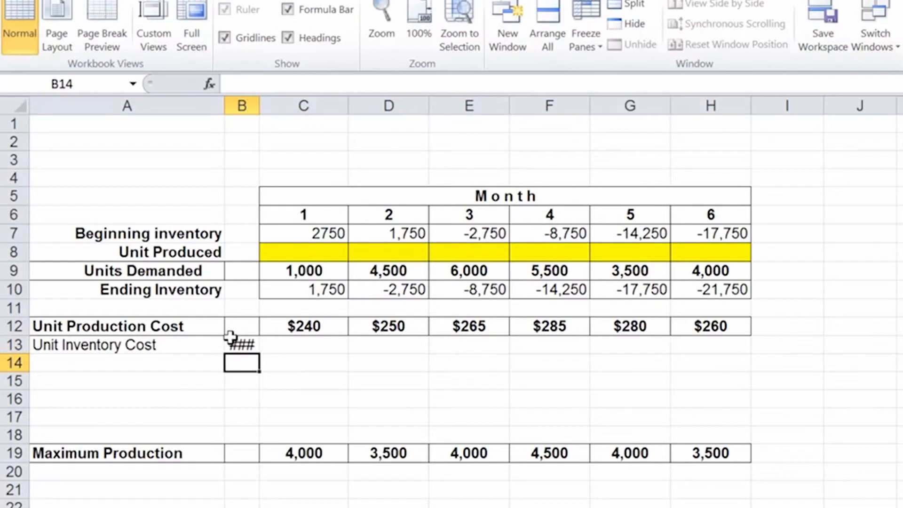
pyautogui.moveTo(259, 105); pyautogui.dragTo(276, 103)
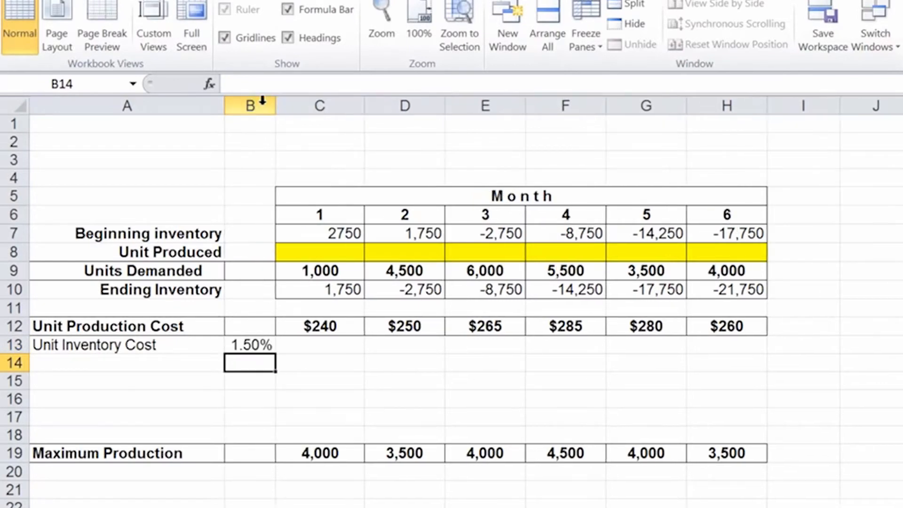
# Enter the month 1 unit inventory cost formula =C12*$B$13 in C13, with an absolute reference to the percentage
pyautogui.click(295, 343)
pyautogui.write('=')
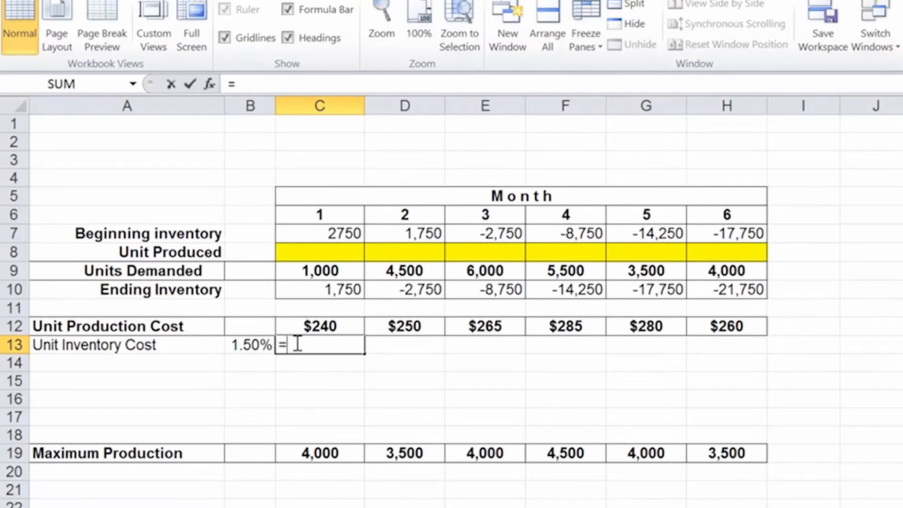
pyautogui.click(327, 324)
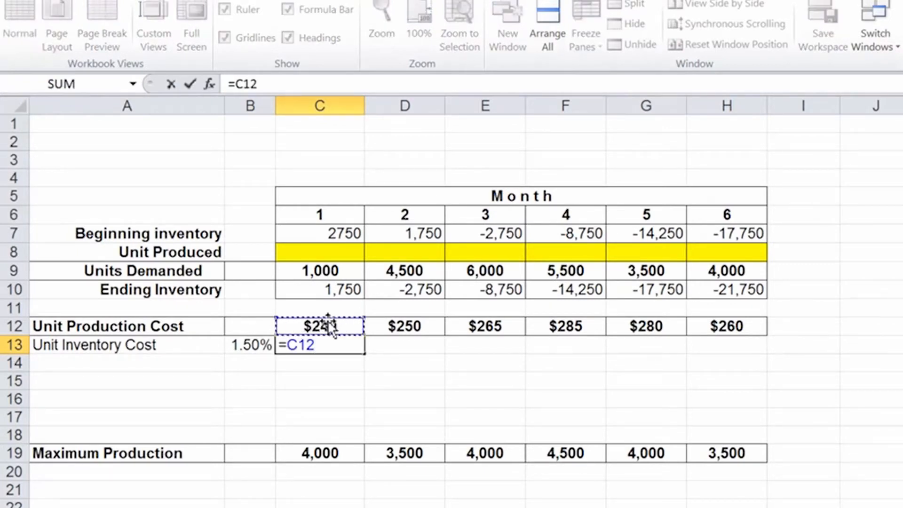
pyautogui.write('*')
pyautogui.click(234, 344)
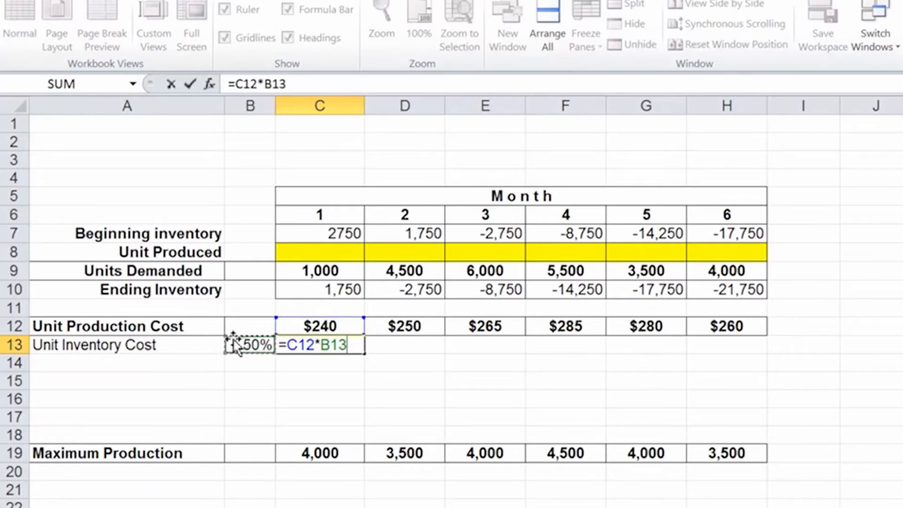
pyautogui.click(264, 84)
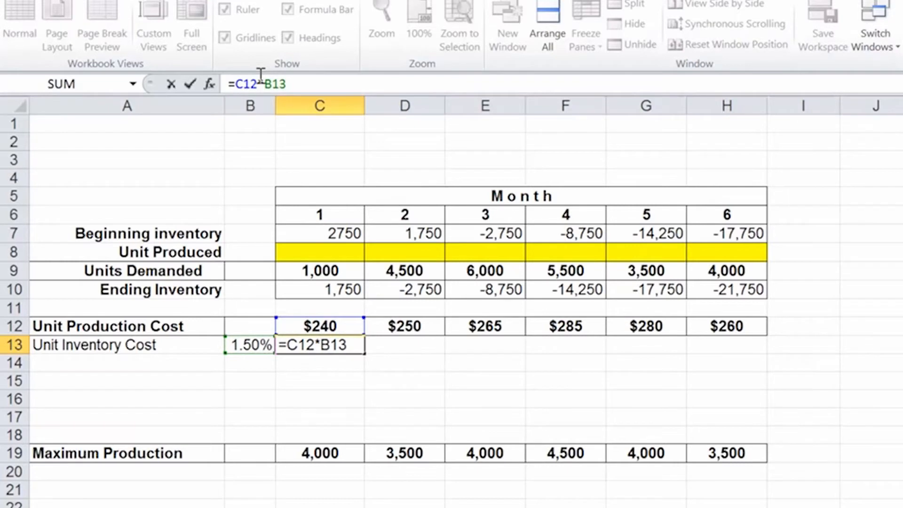
pyautogui.press('F4')
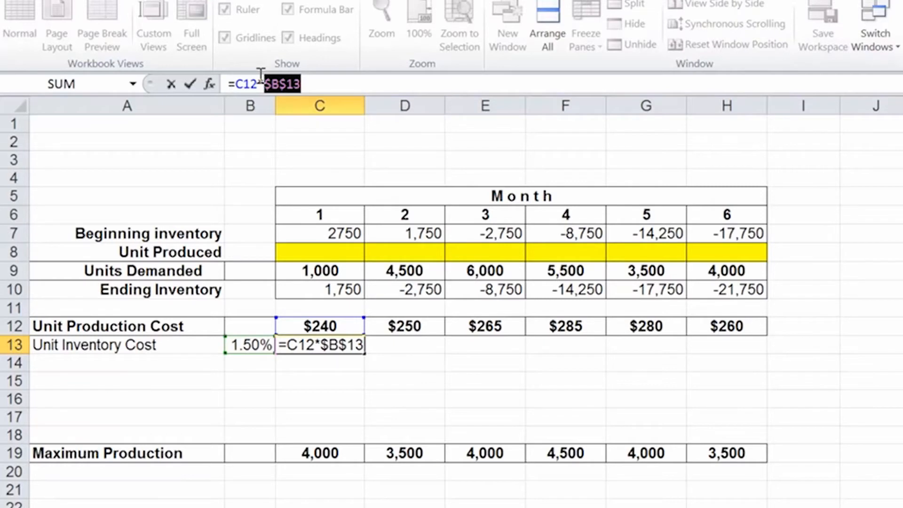
pyautogui.press('Return')
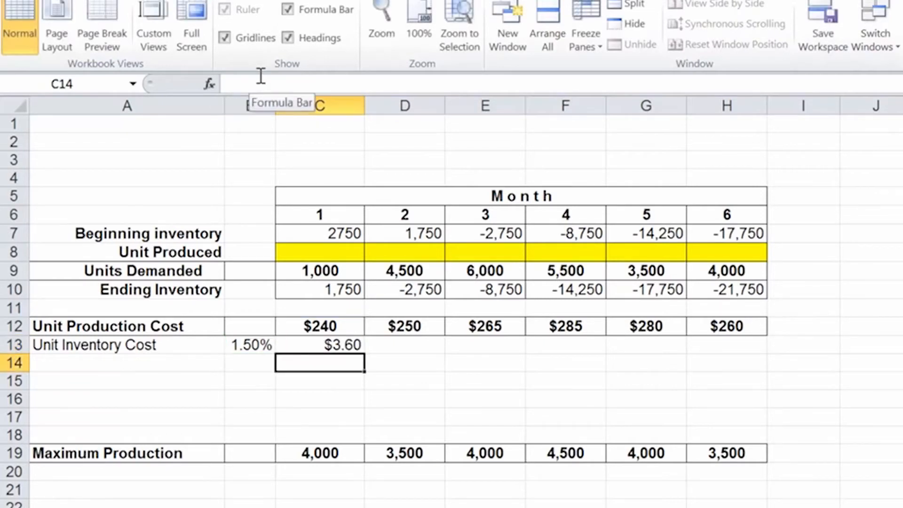
# Copy the unit inventory cost formula from C13 across through H13 and centre the values in their cells
pyautogui.click(359, 346)
pyautogui.moveTo(362, 352); pyautogui.dragTo(753, 345)
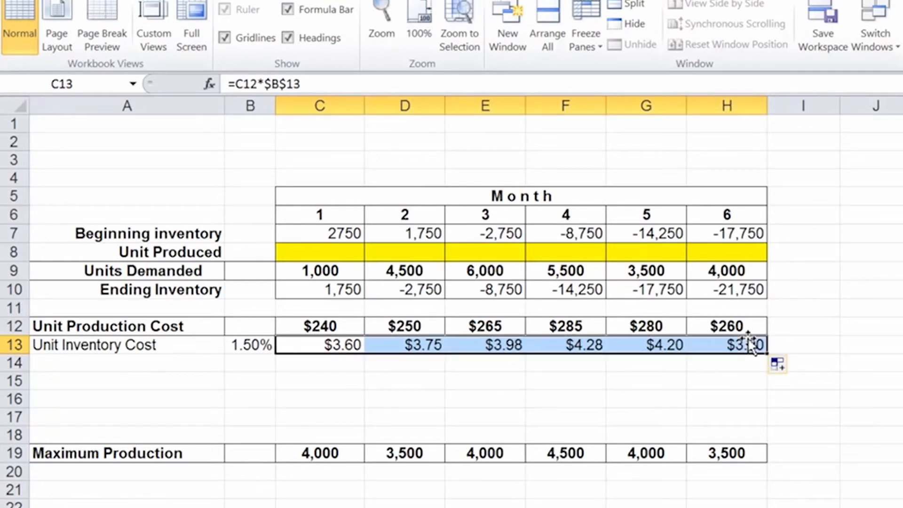
pyautogui.click(86, 2)
pyautogui.click(335, 10)
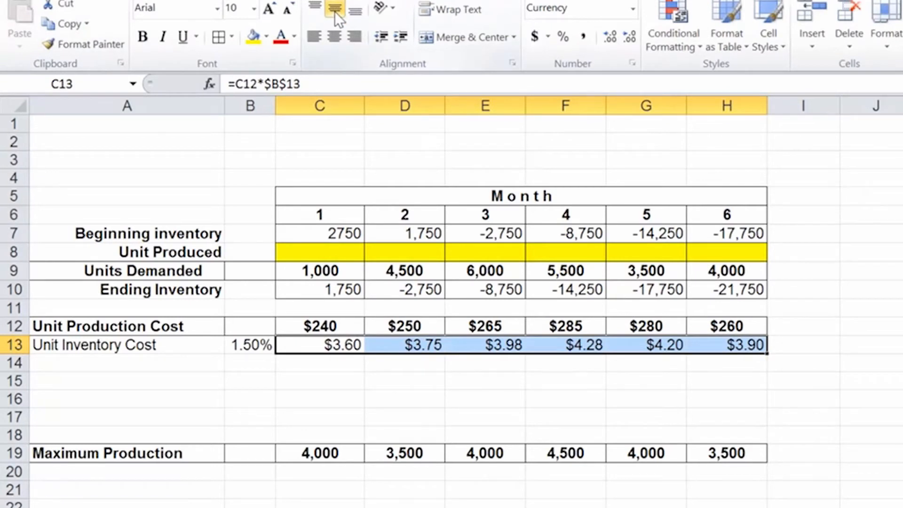
pyautogui.click(333, 37)
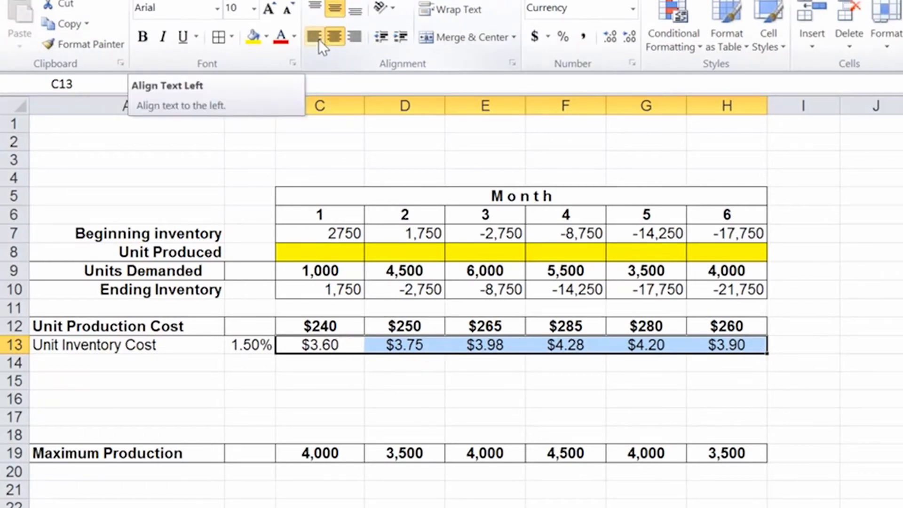
# Make the Unit Inventory Cost label in A13 bold and fit the width of column B to its contents
pyautogui.click(175, 339)
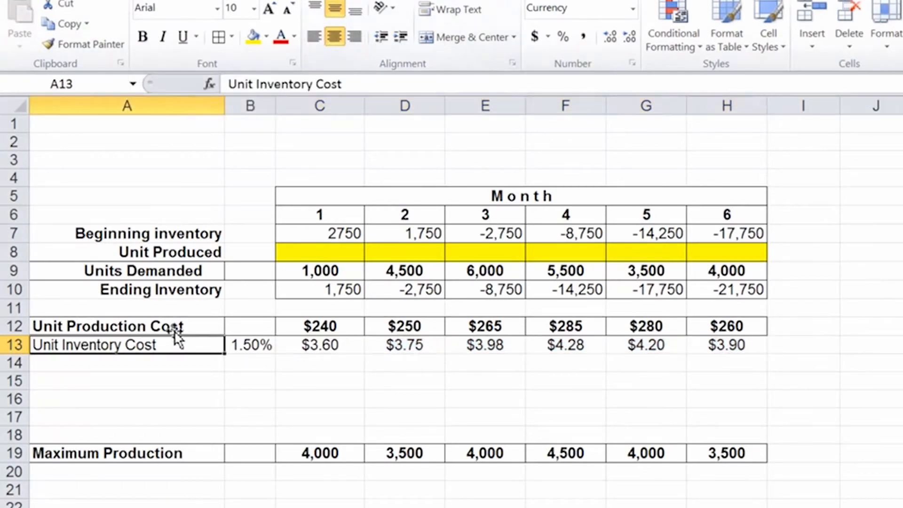
pyautogui.click(143, 38)
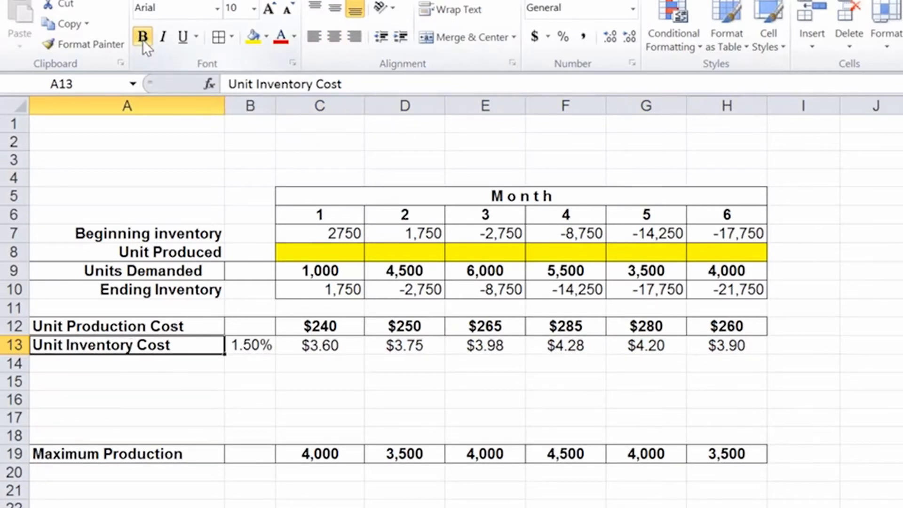
pyautogui.moveTo(276, 104); pyautogui.dragTo(254, 101)
pyautogui.doubleClick(261, 102)
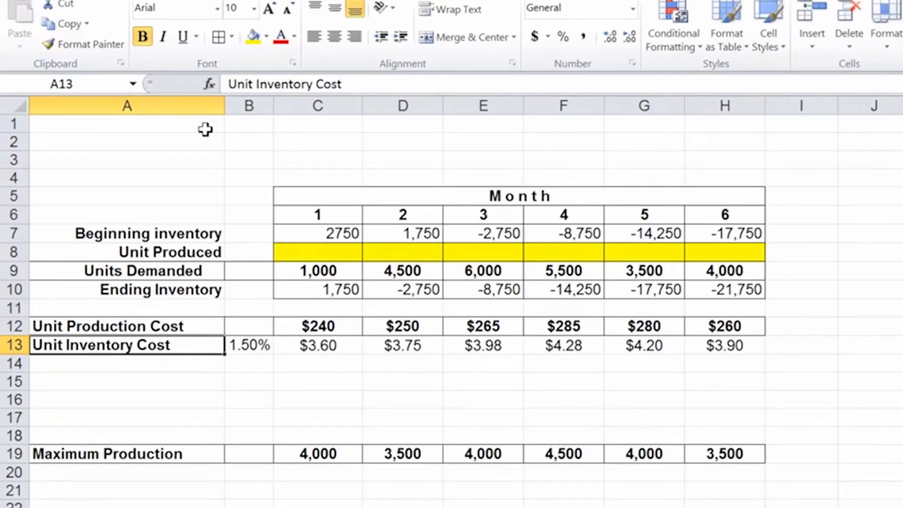
# Make the unit production and inventory cost values in C12:H13 all bold
pyautogui.moveTo(298, 320); pyautogui.dragTo(711, 323)
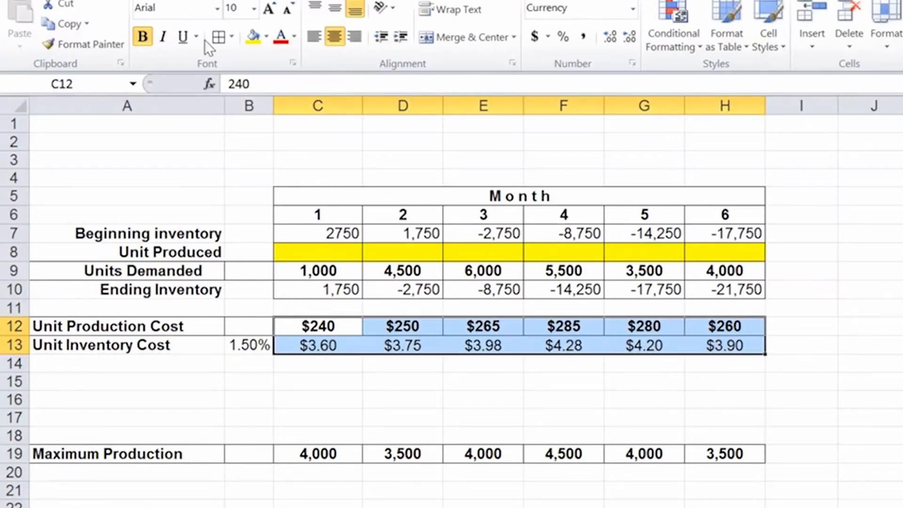
pyautogui.click(150, 36)
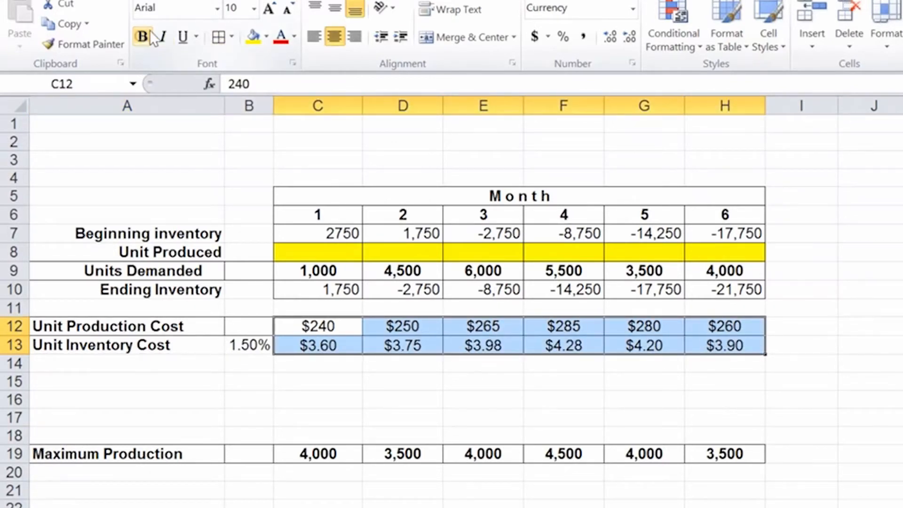
pyautogui.click(144, 38)
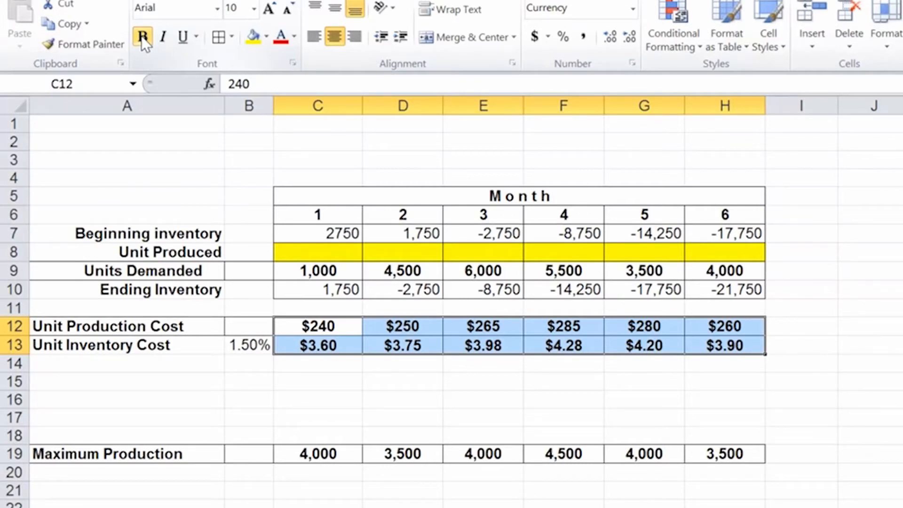
pyautogui.click(315, 376)
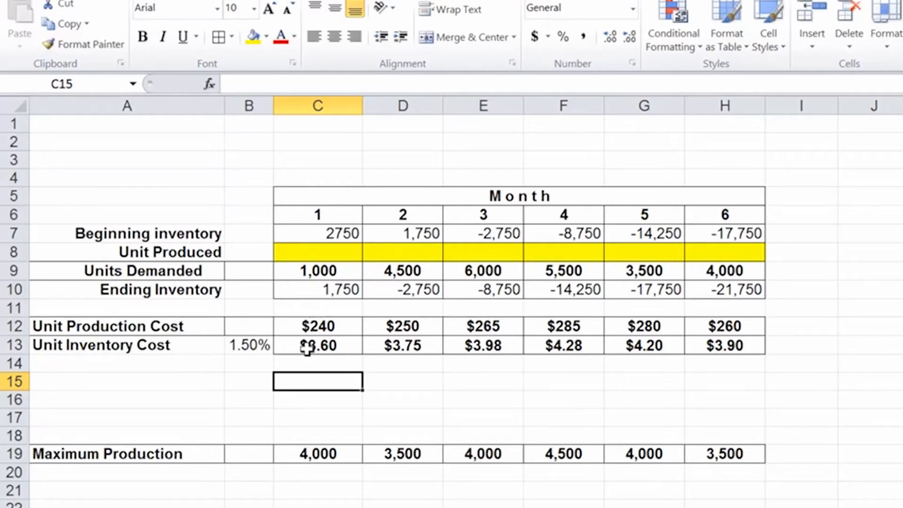
# Insert a new row 11 directly below the Ending Inventory row
pyautogui.click(301, 307)
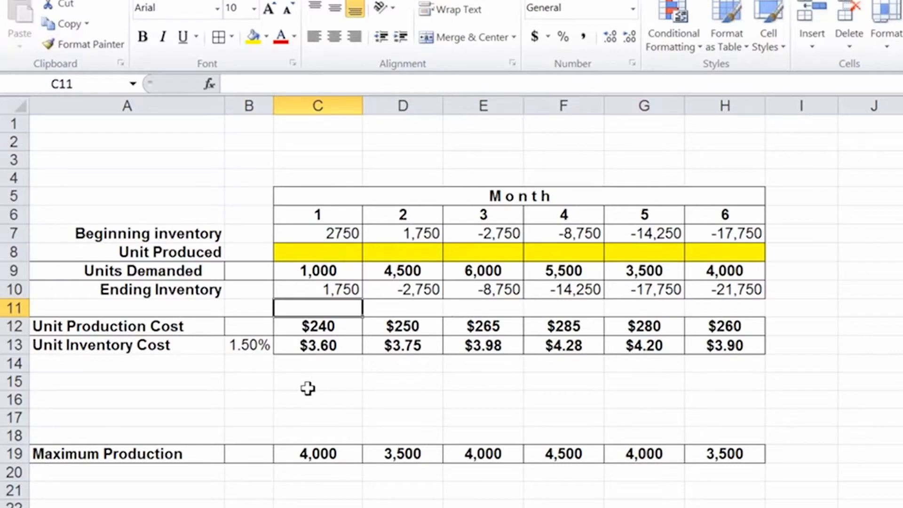
pyautogui.click(207, 382)
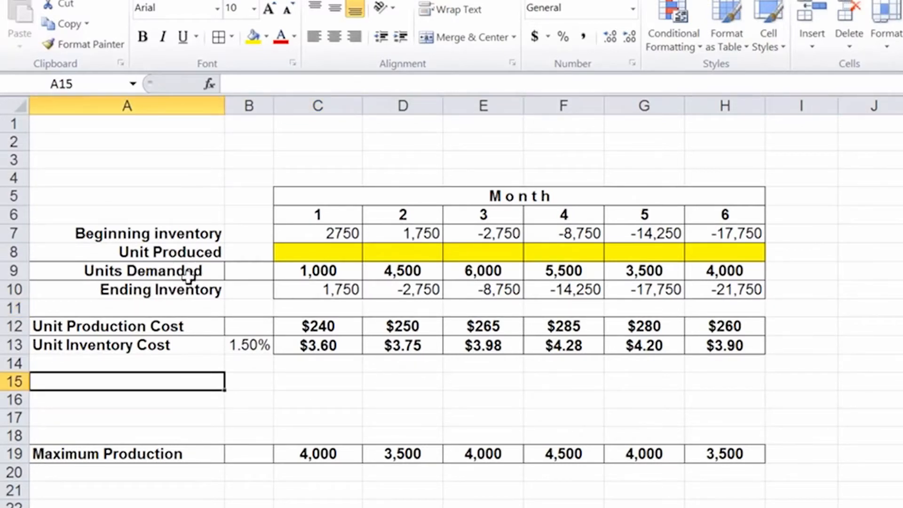
pyautogui.rightClick(8, 307)
pyautogui.click(8, 308)
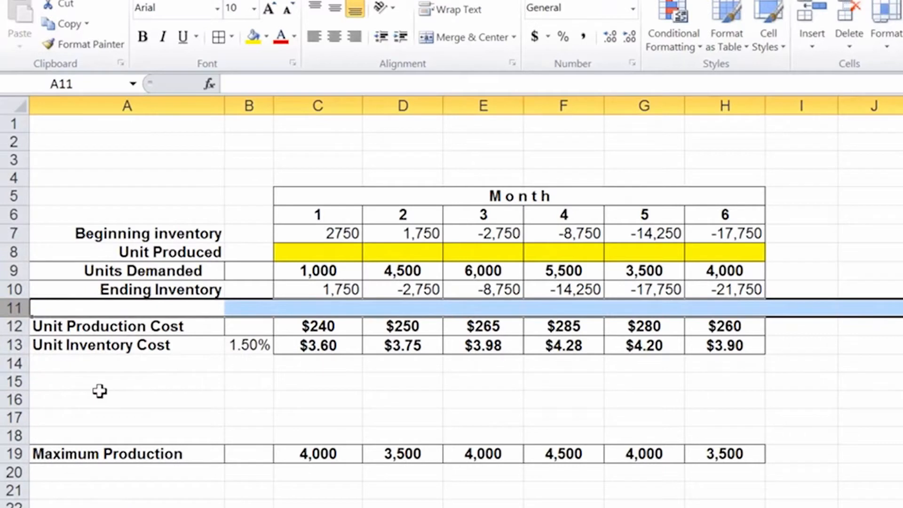
pyautogui.rightClick(14, 308)
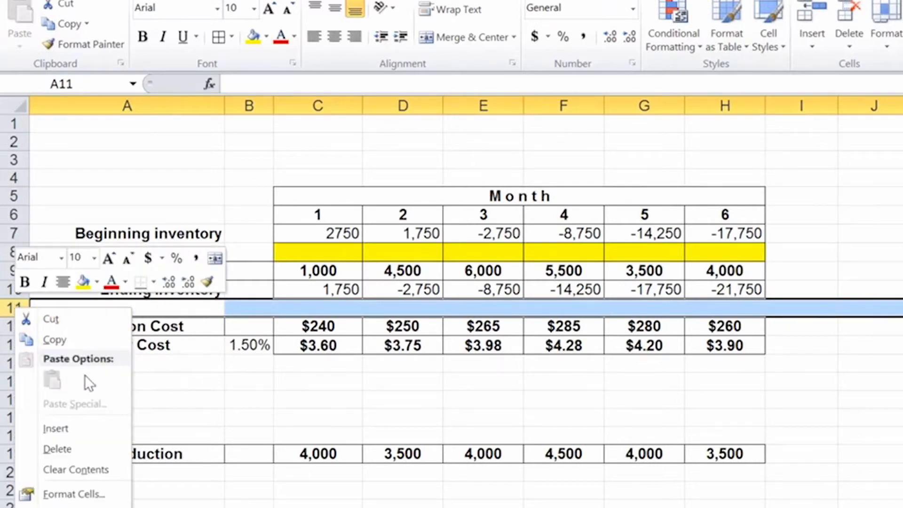
pyautogui.click(78, 429)
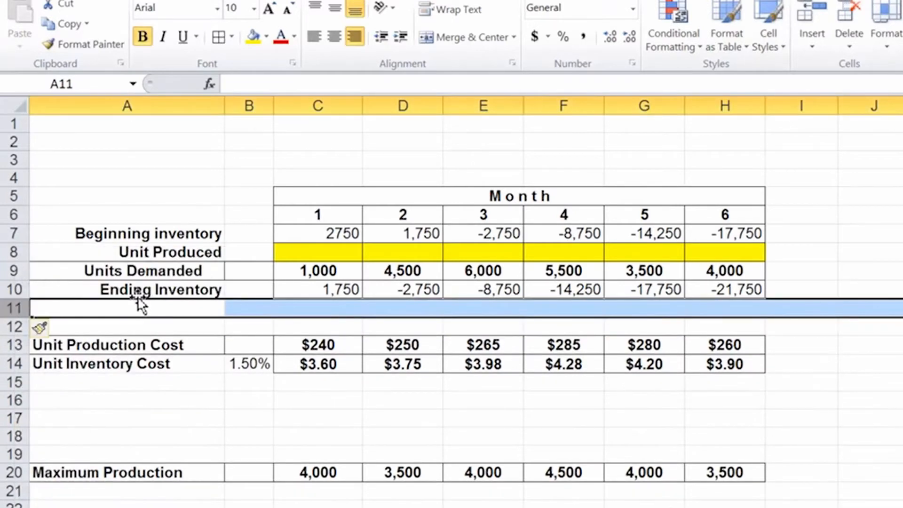
# Label the new row by entering Average Inventory in A11
pyautogui.click(159, 308)
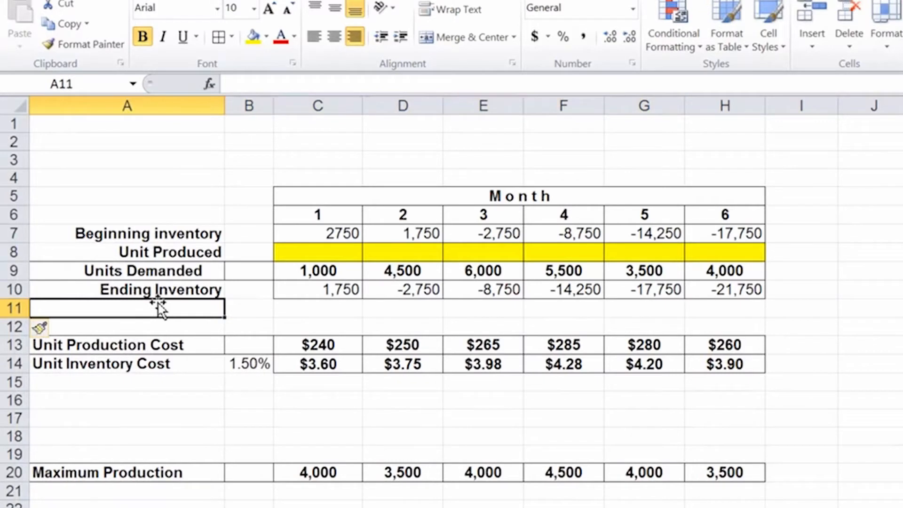
pyautogui.write('Avera')
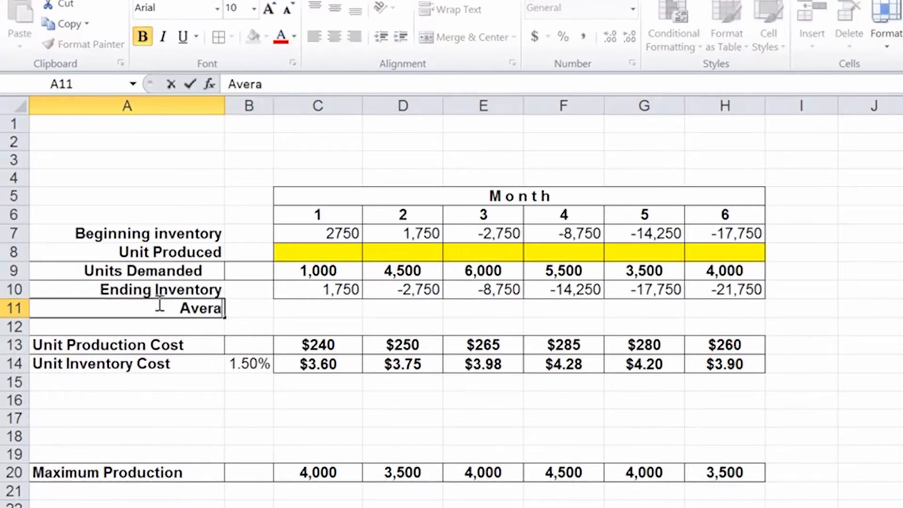
pyautogui.write('ge Inventory')
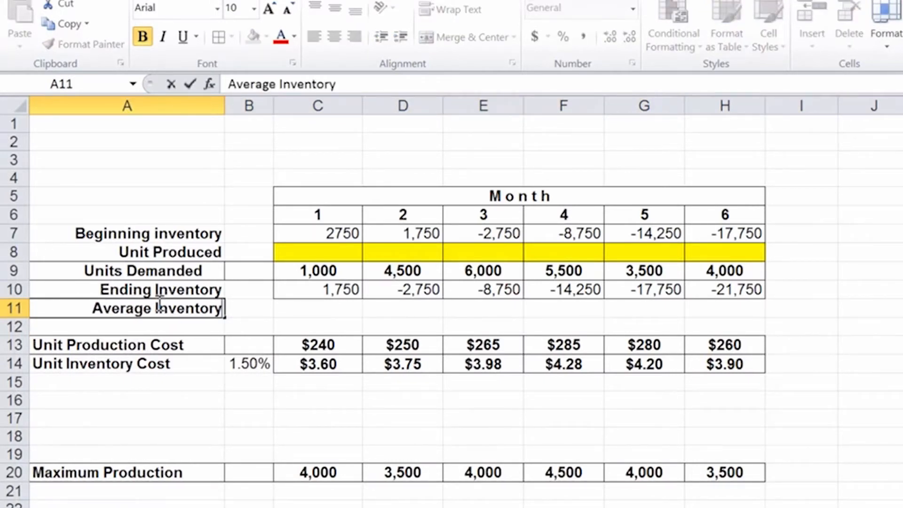
pyautogui.press('Return')
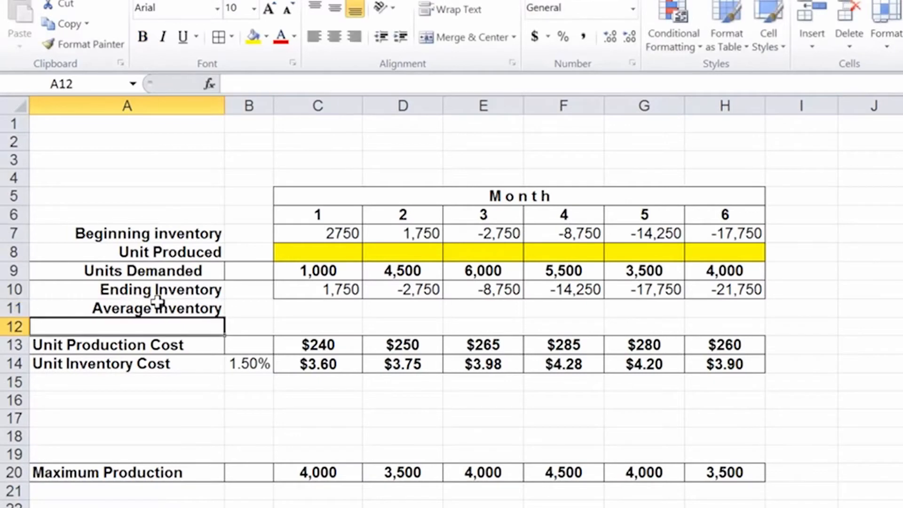
# Enter the month 1 average inventory formula =(C7+C10)/2 in C11, averaging beginning and ending inventory
pyautogui.click(313, 305)
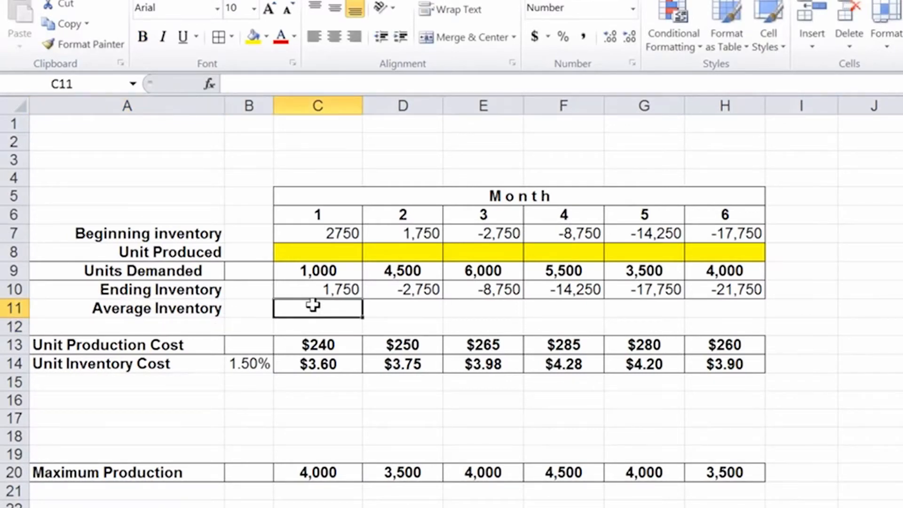
pyautogui.write('=')
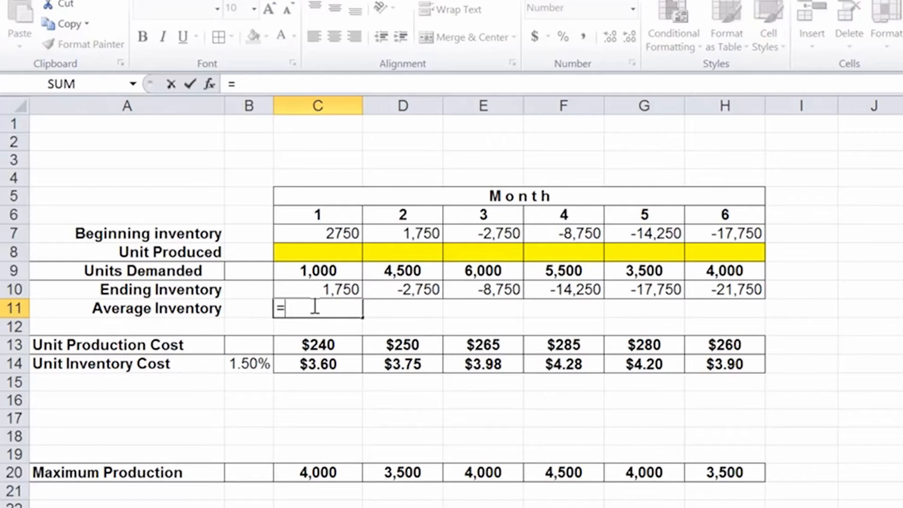
pyautogui.click(309, 229)
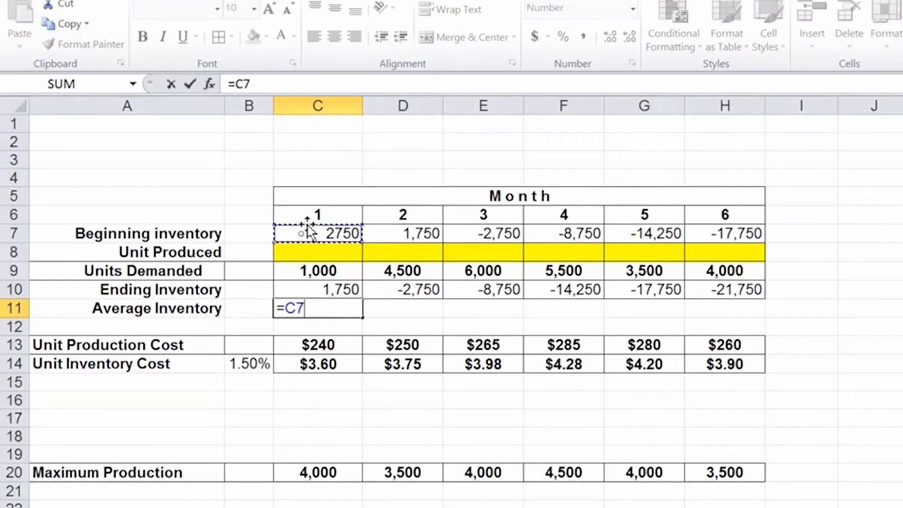
pyautogui.write('+')
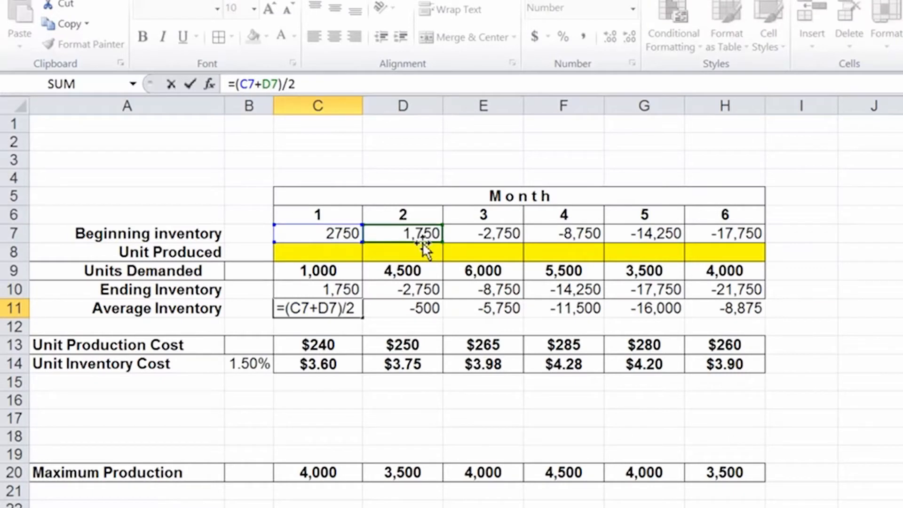
pyautogui.click(412, 252)
pyautogui.click(325, 288)
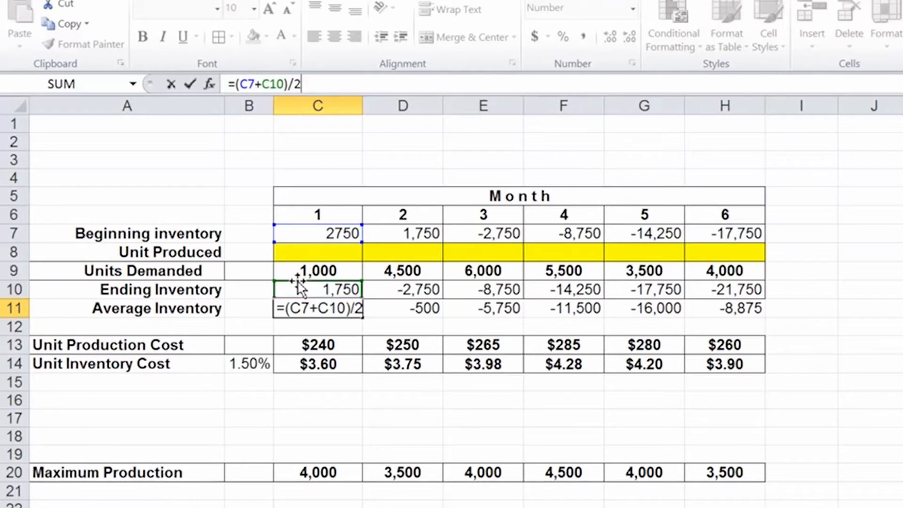
pyautogui.press('Return')
# Copy the average inventory formula from C11 across through H11 and check the cell references in H11
pyautogui.click(352, 311)
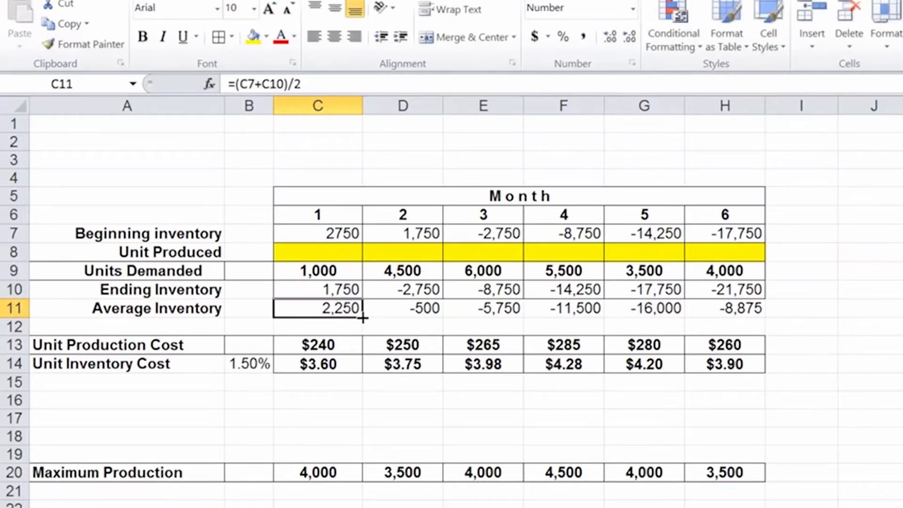
pyautogui.moveTo(393, 319); pyautogui.dragTo(734, 307)
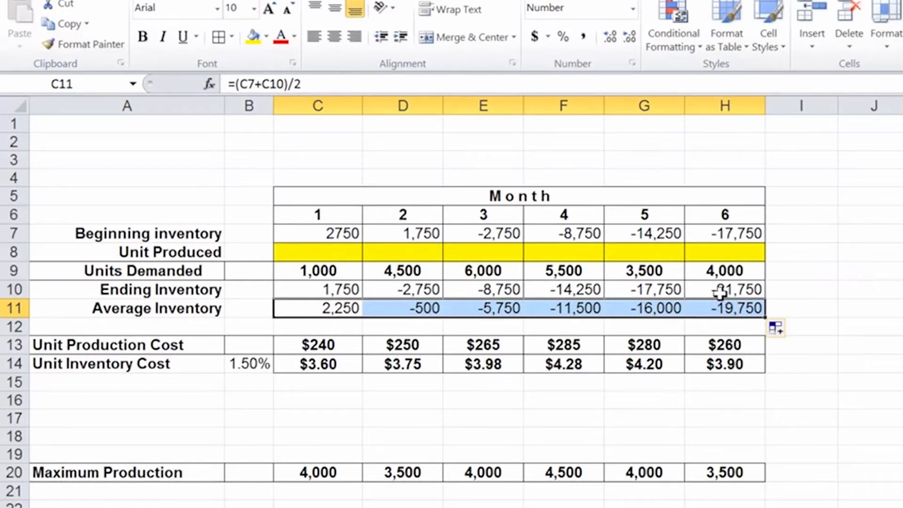
pyautogui.click(722, 305)
pyautogui.click(292, 84)
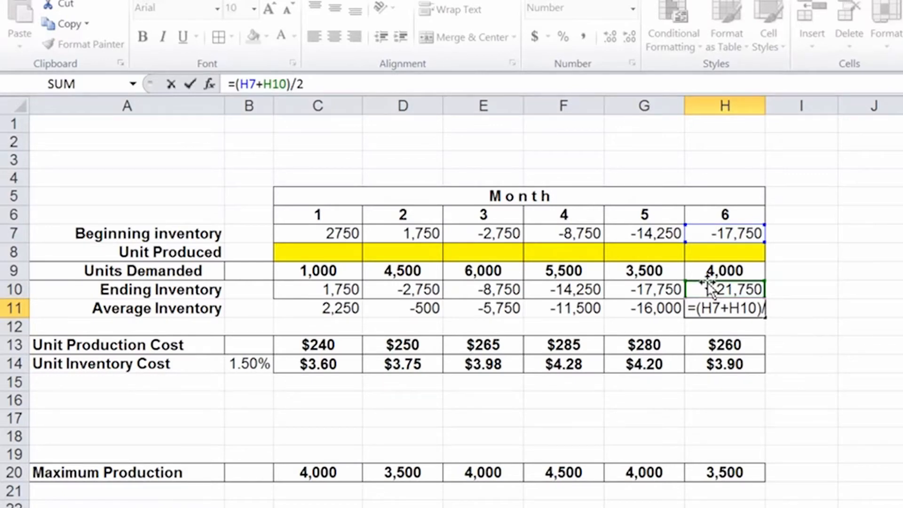
pyautogui.press('Return')
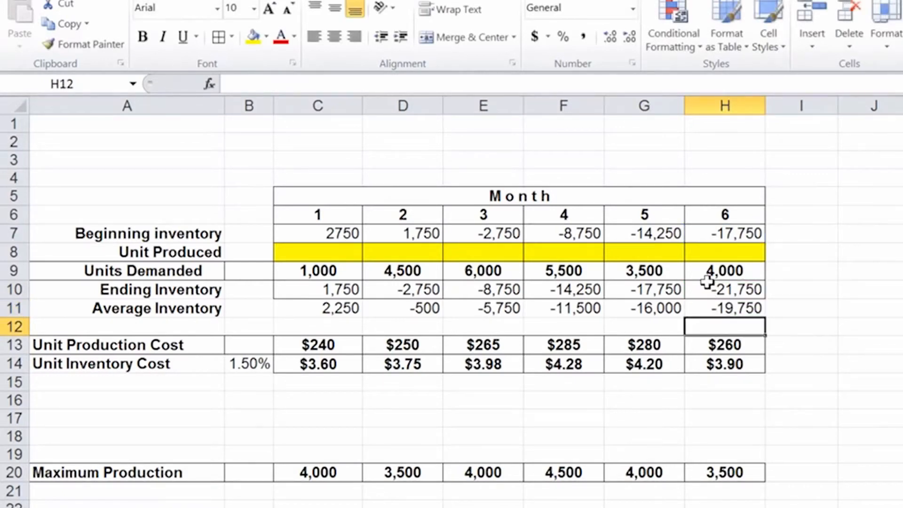
# Insert a blank row between the Ending Inventory and Average Inventory rows
pyautogui.rightClick(19, 308)
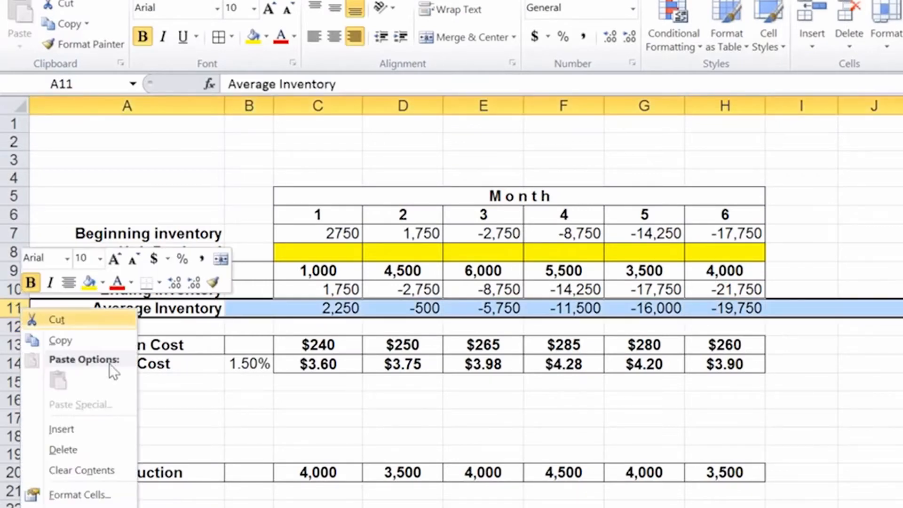
pyautogui.click(96, 430)
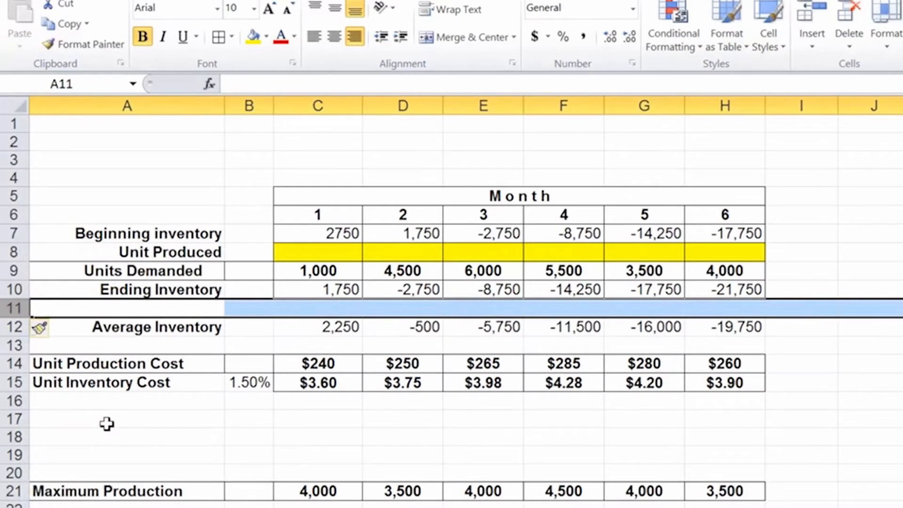
pyautogui.click(239, 200)
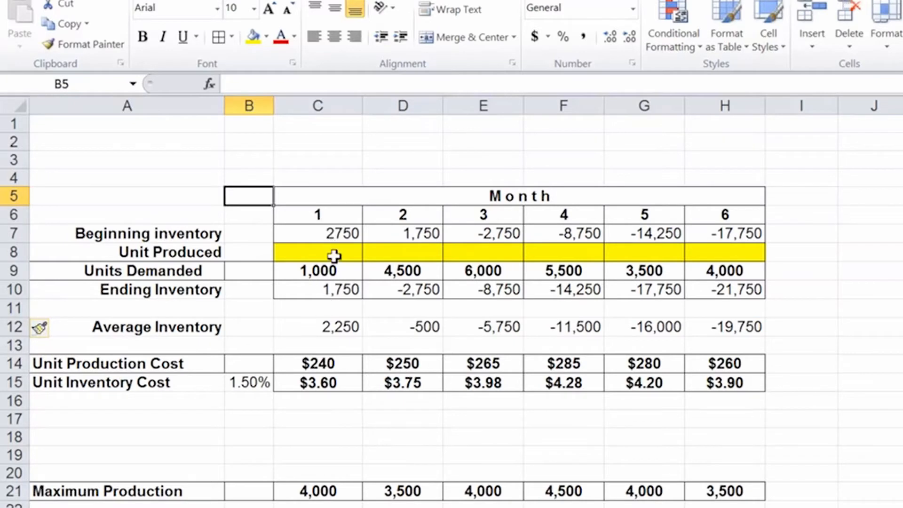
pyautogui.click(327, 233)
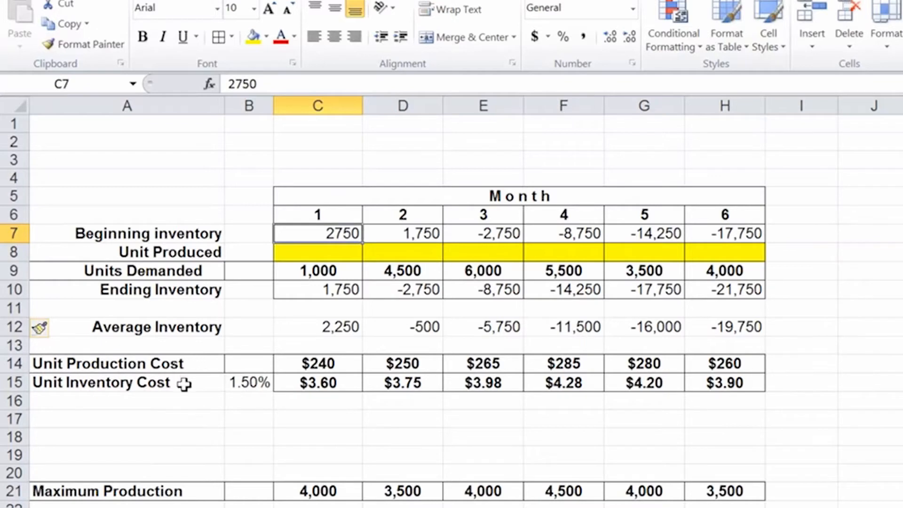
# Enter the labels Production Cost in A17 and Inventory Cost in A18
pyautogui.click(197, 418)
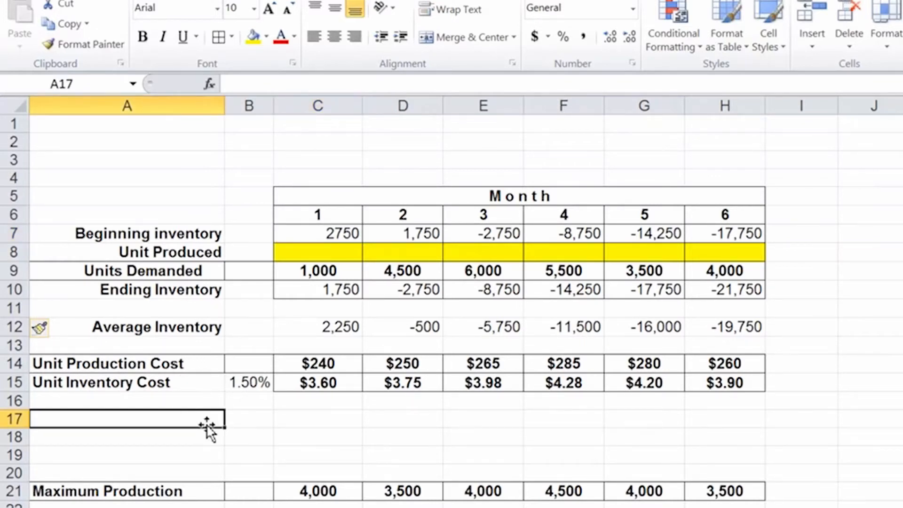
pyautogui.write('P')
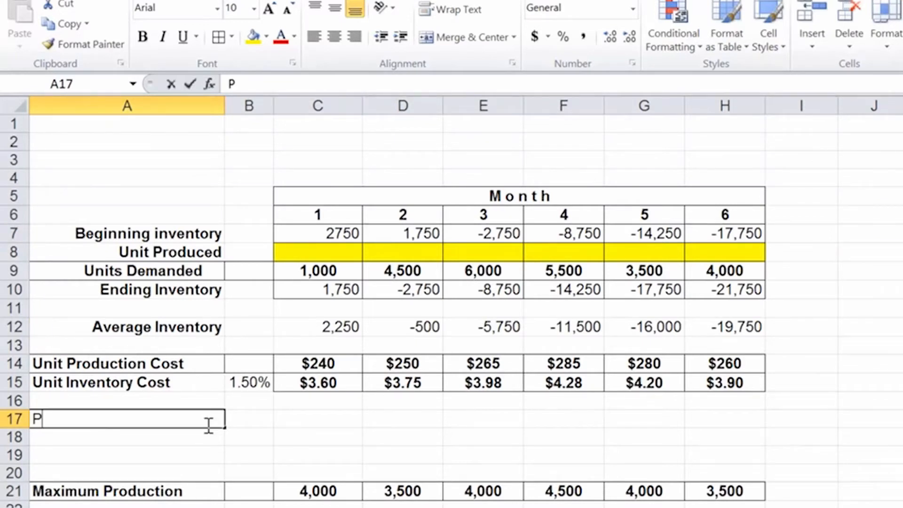
pyautogui.write('roductio')
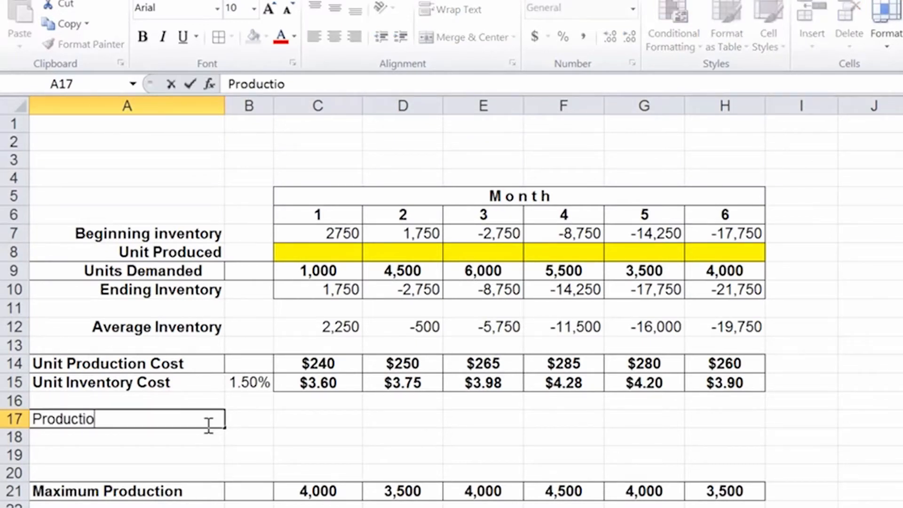
pyautogui.write('n Cost')
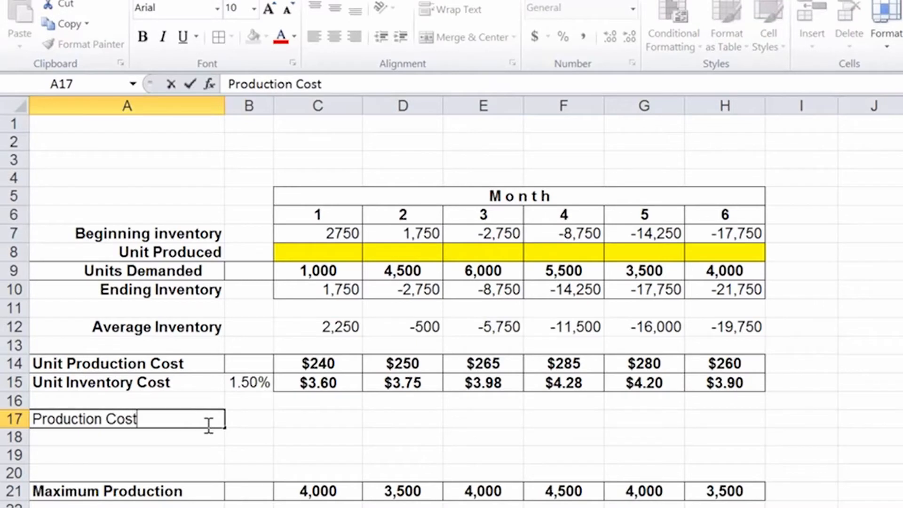
pyautogui.press('Return')
pyautogui.write('In')
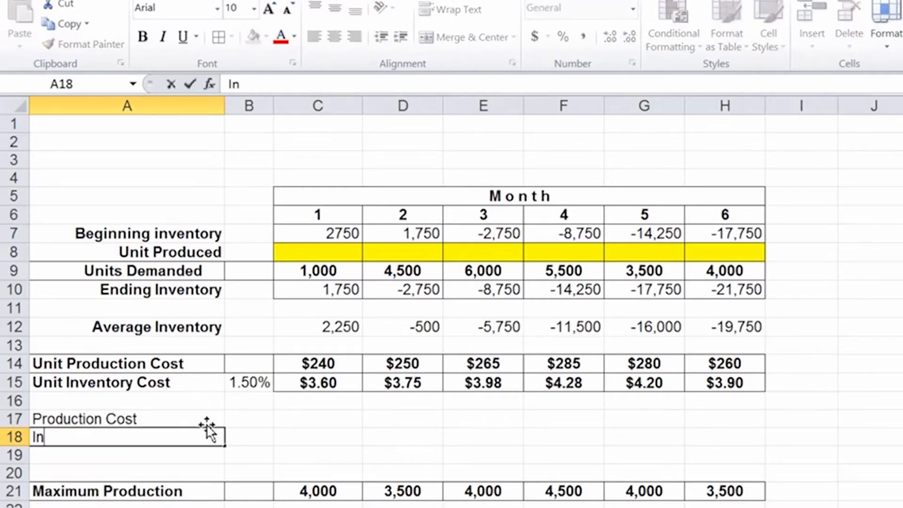
pyautogui.write('ventory Cost')
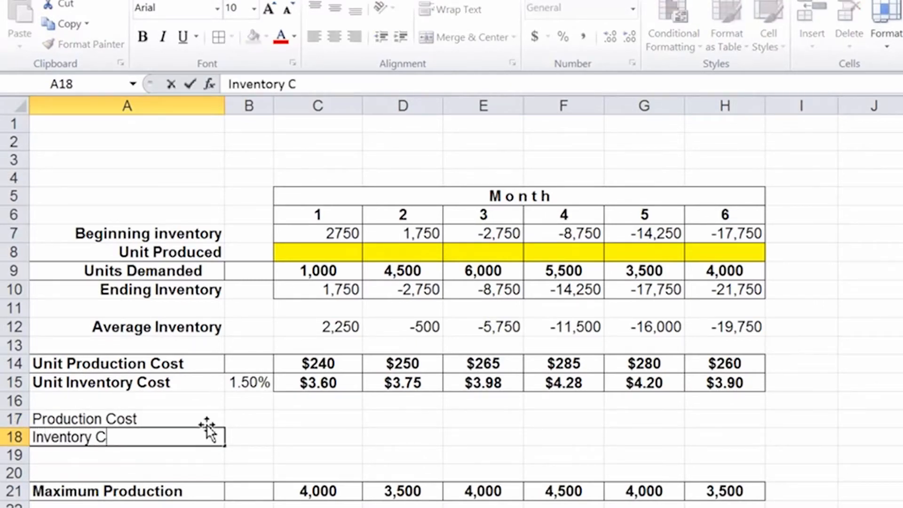
# Enter the total production cost formula =SUMPRODUCT(C8:H8,C14:H14) in C17, combining units produced with unit production costs
pyautogui.click(293, 419)
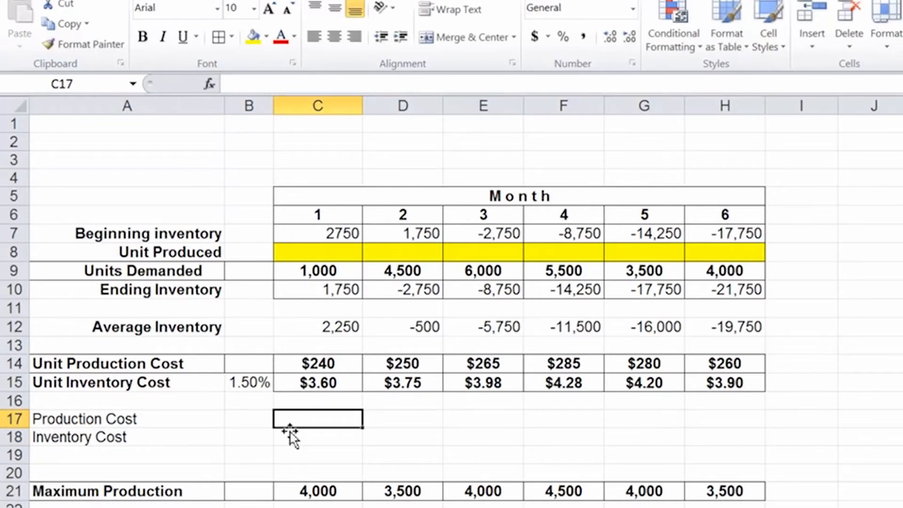
pyautogui.write('=')
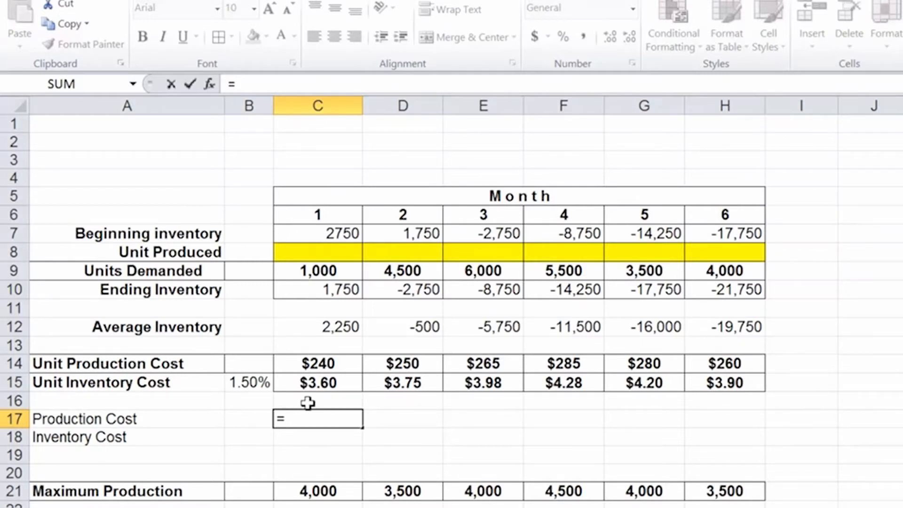
pyautogui.write('sumpro')
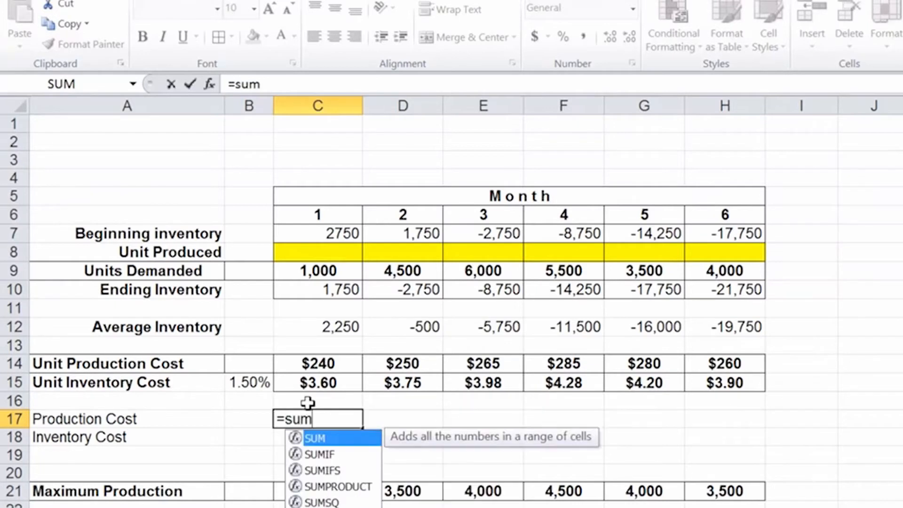
pyautogui.write('ct()')
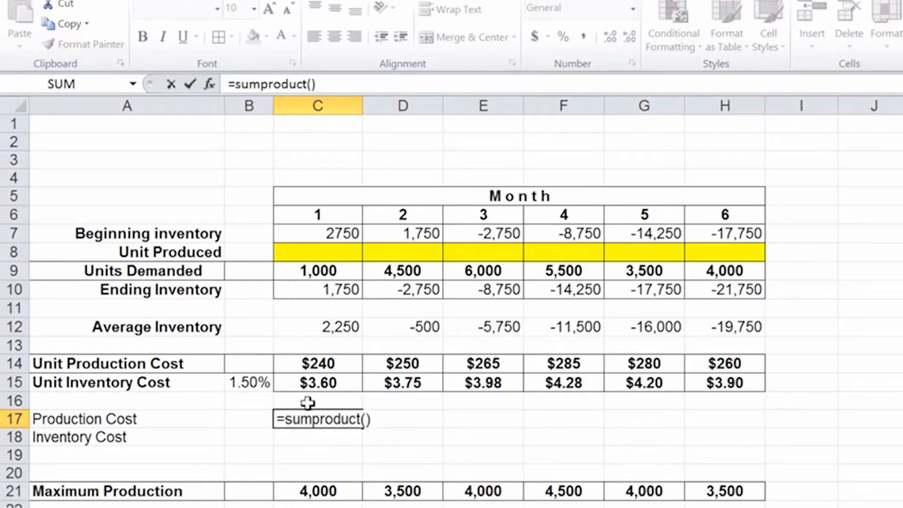
pyautogui.click(366, 418)
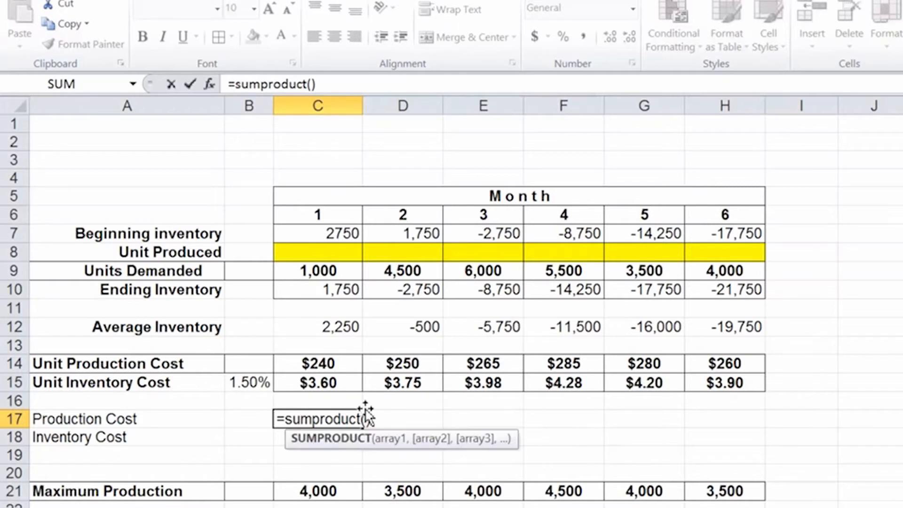
pyautogui.click(367, 418)
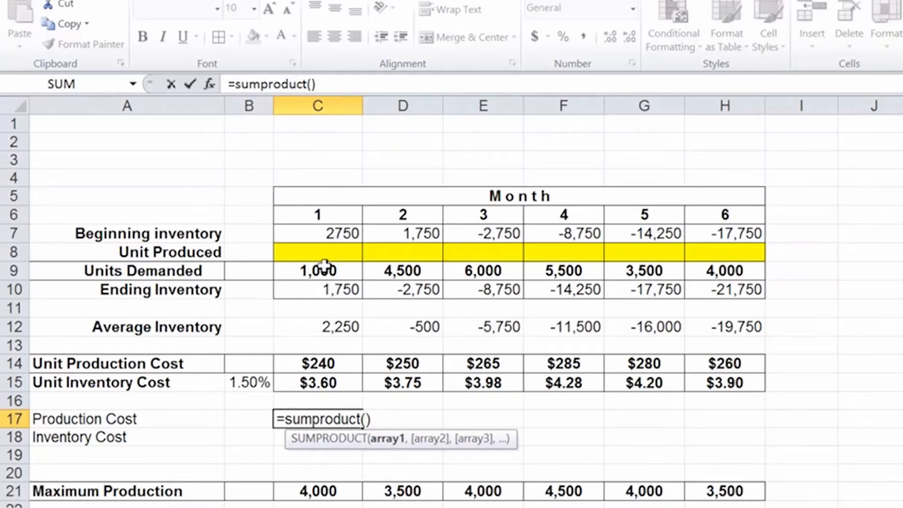
pyautogui.moveTo(306, 251); pyautogui.dragTo(704, 246)
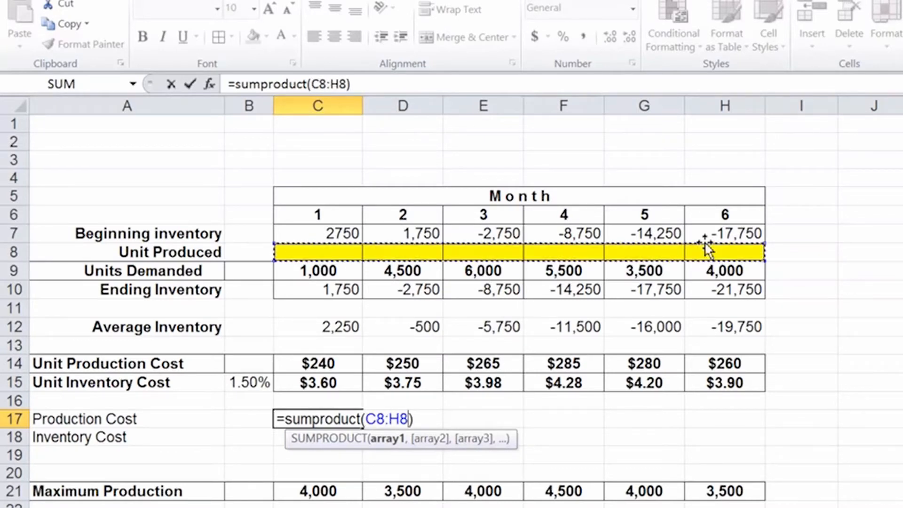
pyautogui.write(',')
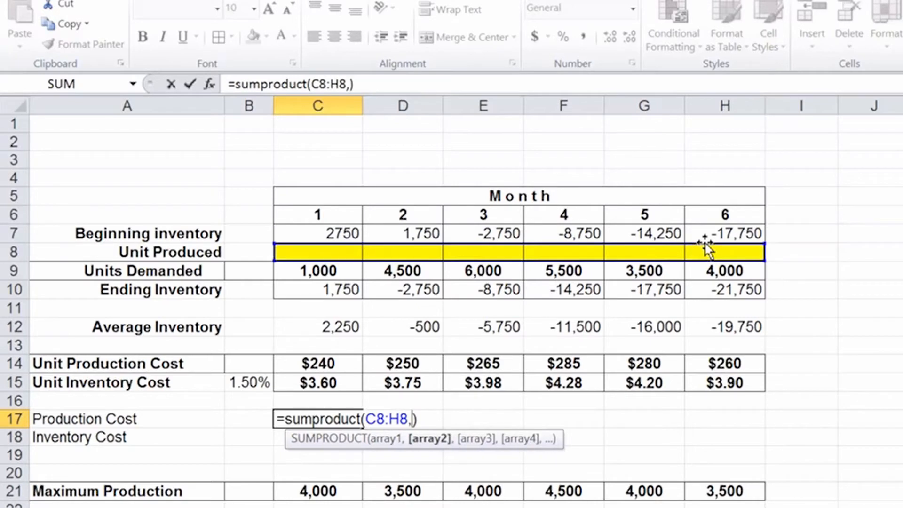
pyautogui.moveTo(304, 363); pyautogui.dragTo(695, 360)
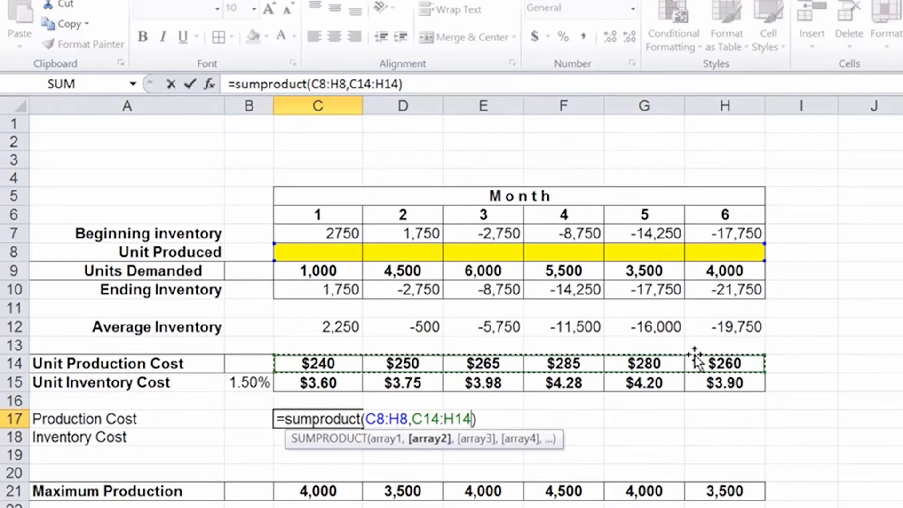
pyautogui.press('Return')
# Replace the formula in C17 with =C8*C14 and copy it across through H17
pyautogui.click(325, 415)
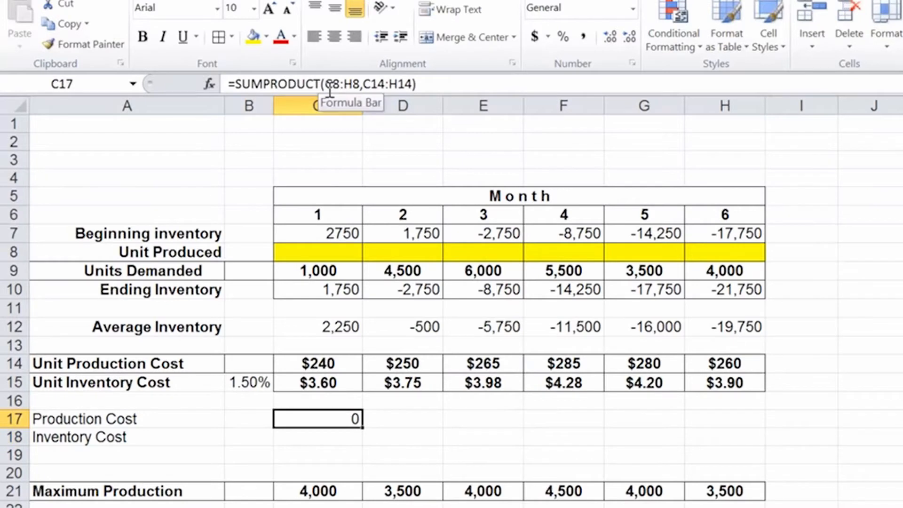
pyautogui.write('=')
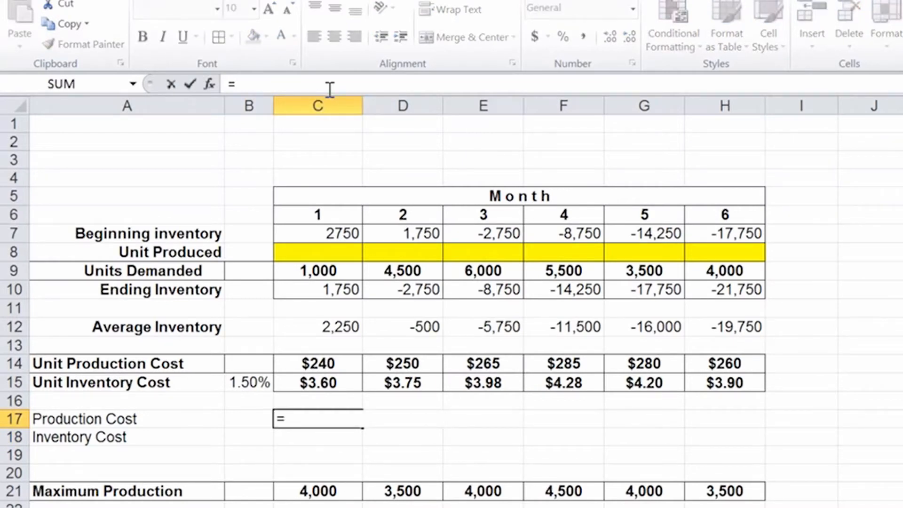
pyautogui.click(333, 251)
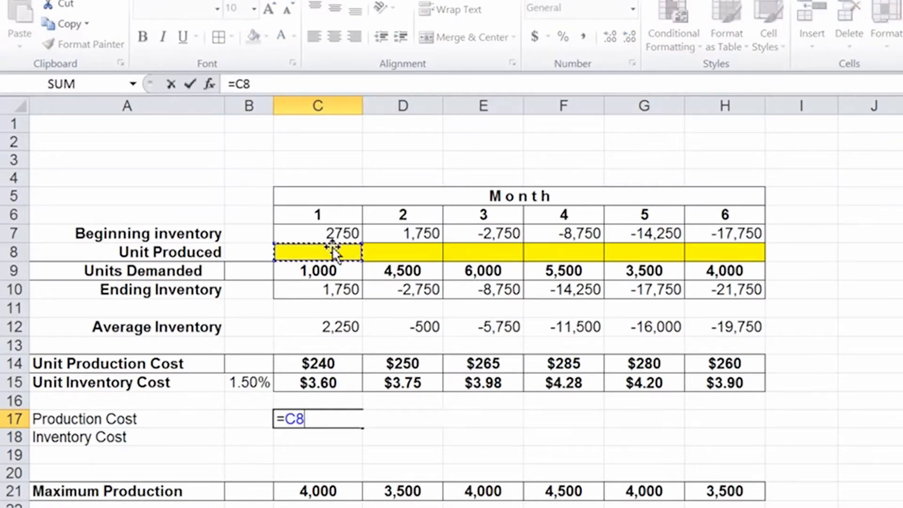
pyautogui.write('*')
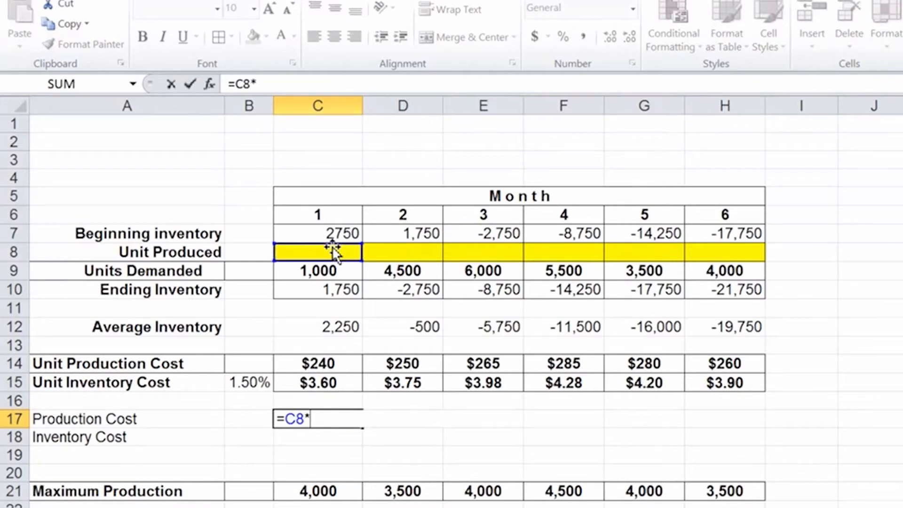
pyautogui.click(318, 364)
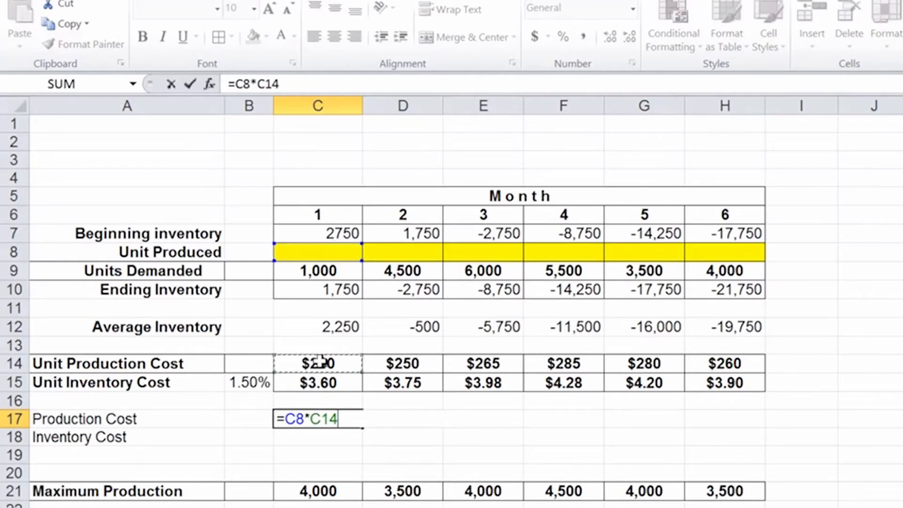
pyautogui.press('Return')
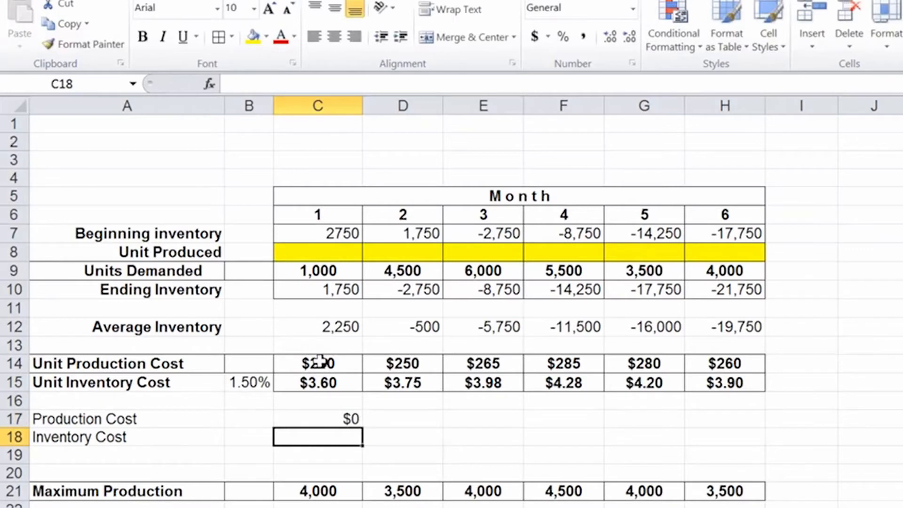
pyautogui.click(339, 418)
pyautogui.moveTo(361, 426); pyautogui.dragTo(715, 415)
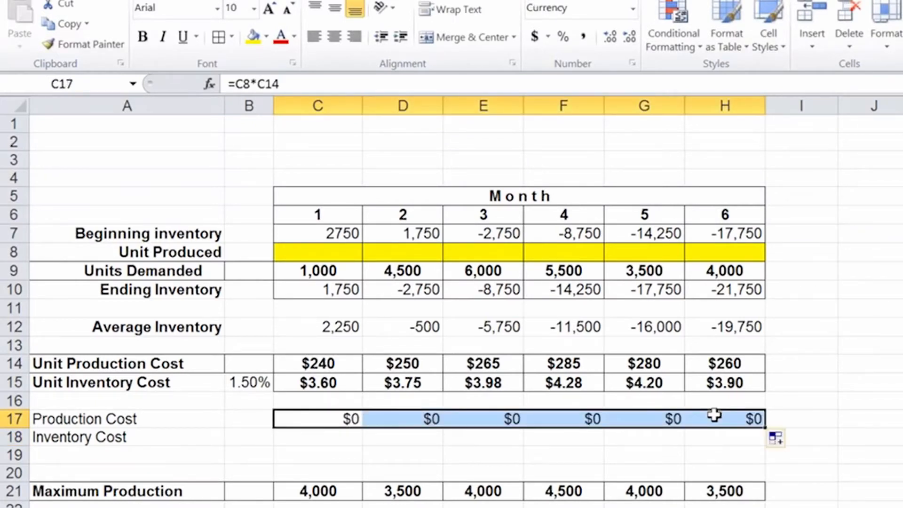
# Rename the labels in A17 and A18 as Monthly Production Cost and Monthly Inventory Cost
pyautogui.click(143, 418)
pyautogui.click(230, 84)
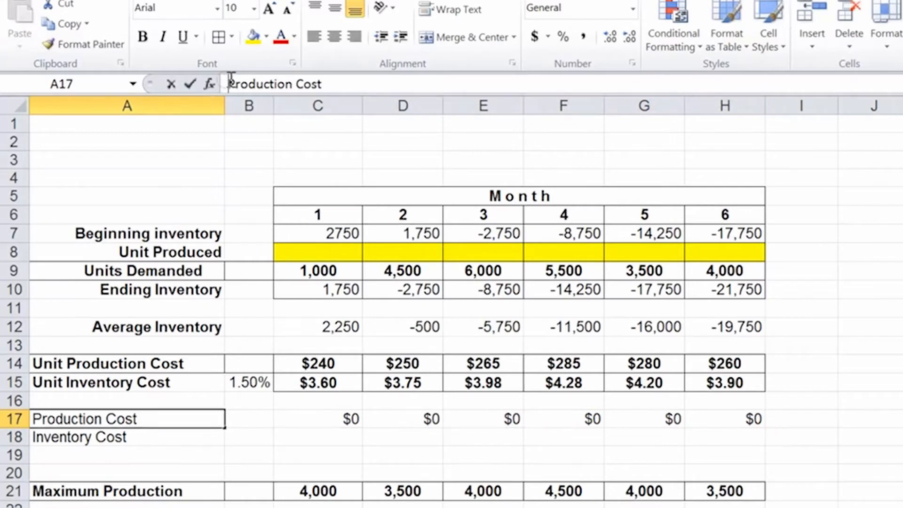
pyautogui.write('Monthly')
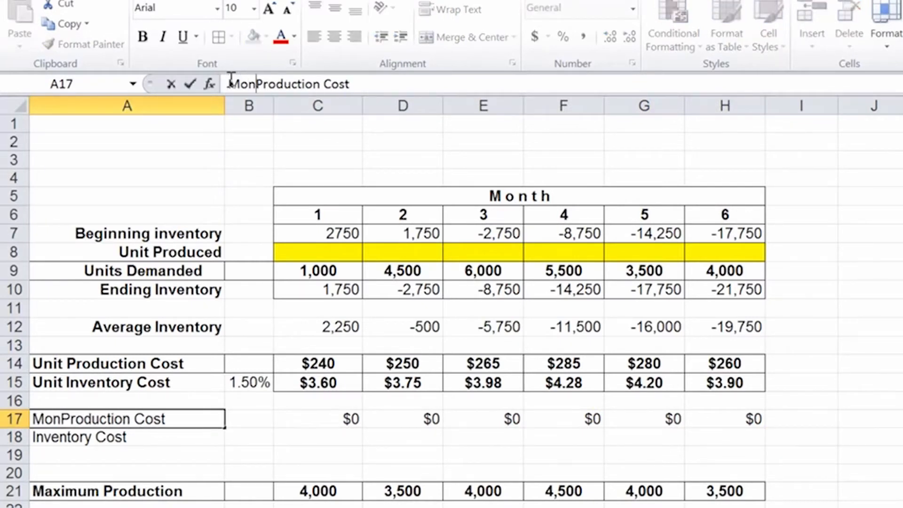
pyautogui.press('Return')
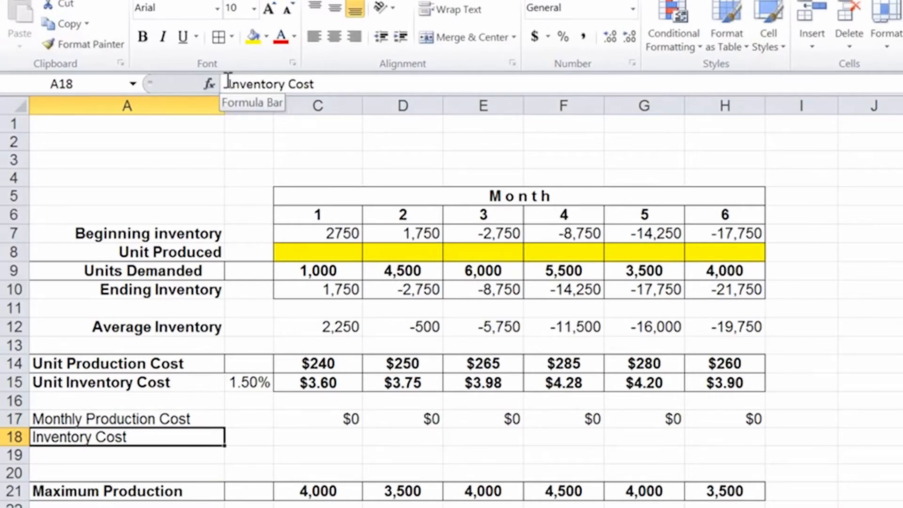
pyautogui.click(226, 80)
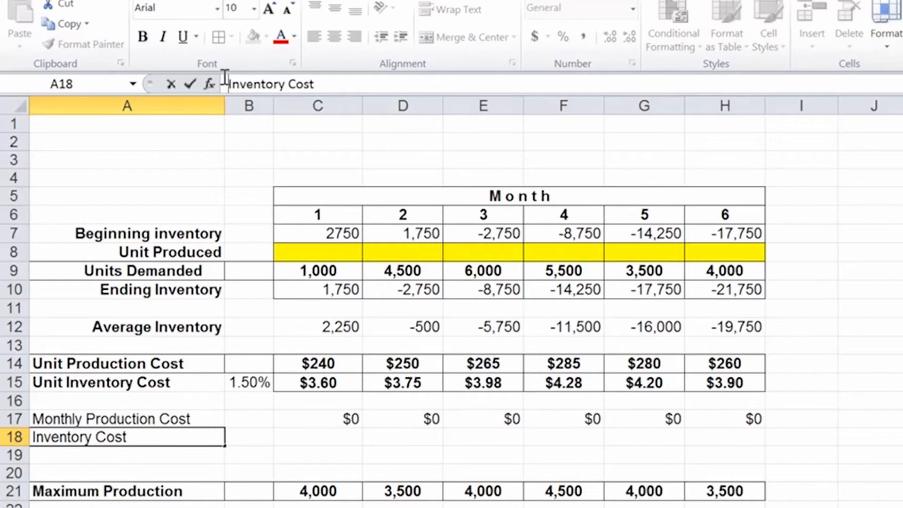
pyautogui.write('Monthly')
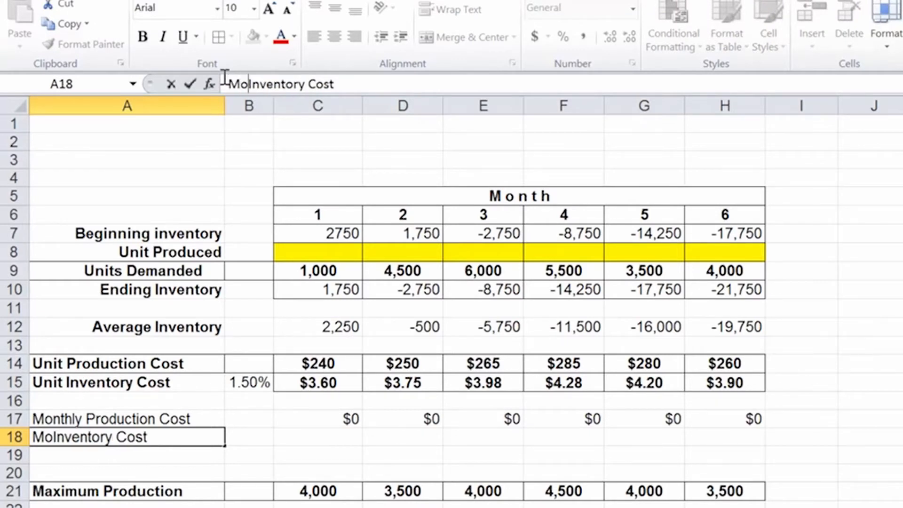
pyautogui.press('Return')
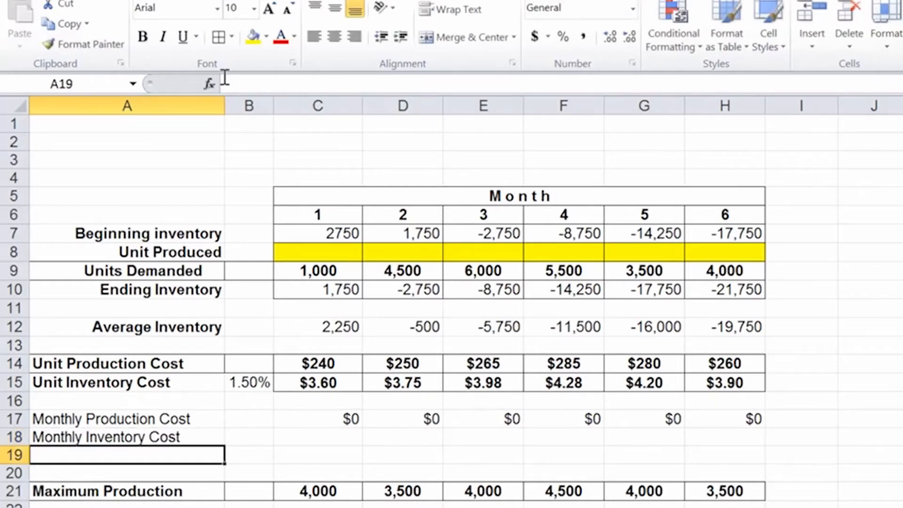
pyautogui.click(313, 433)
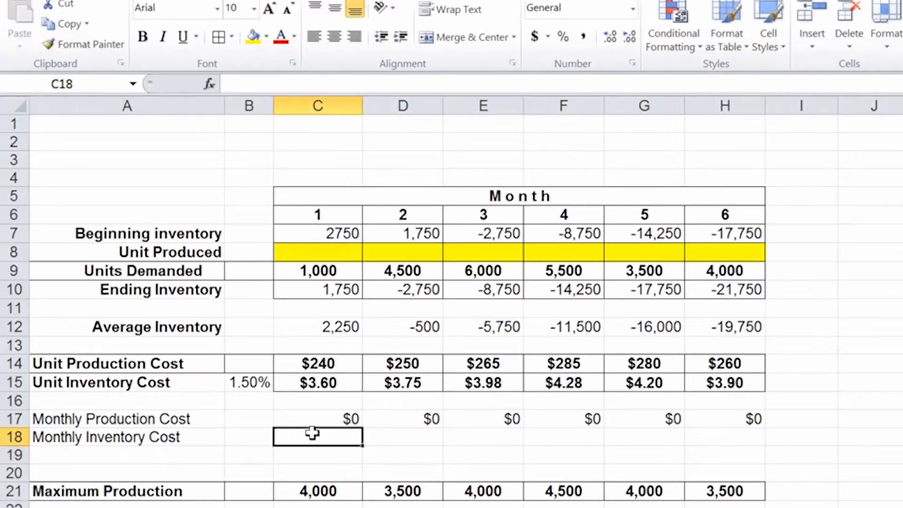
pyautogui.click(314, 325)
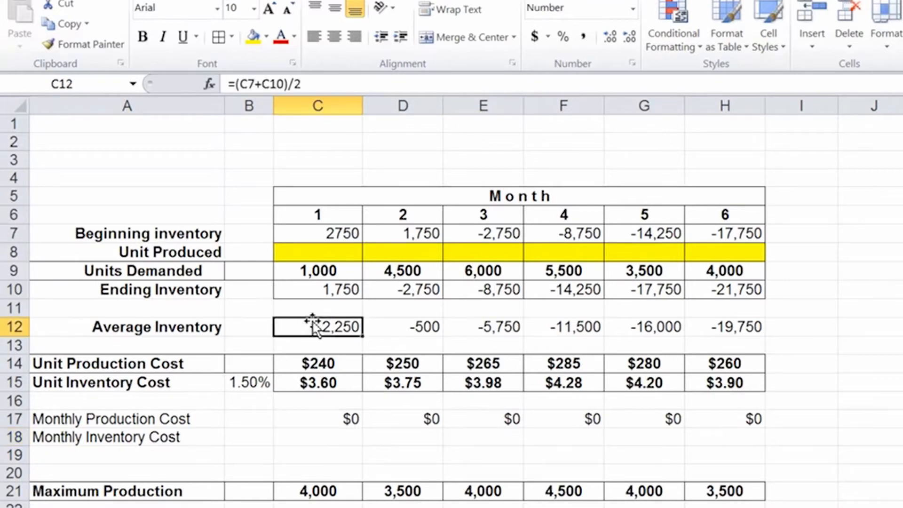
pyautogui.press('BackSpace')
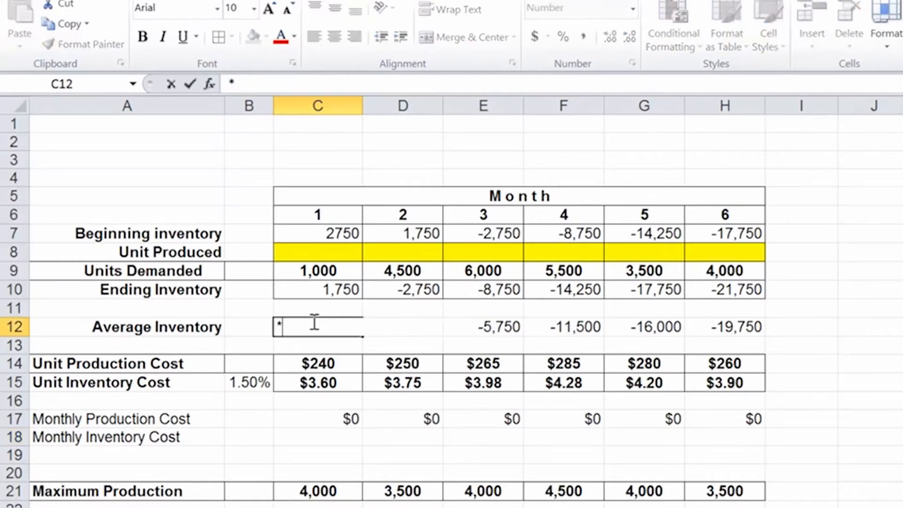
pyautogui.write('=')
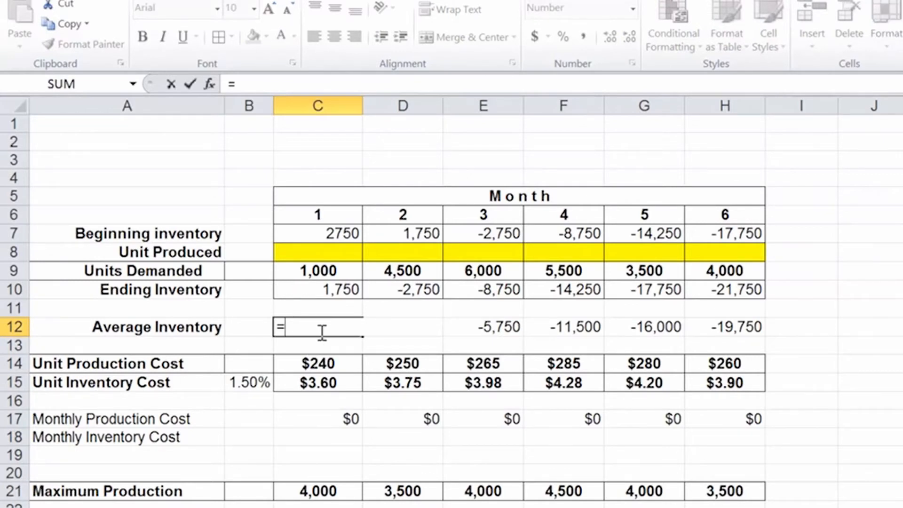
pyautogui.hotkey('ctrl', 'z')
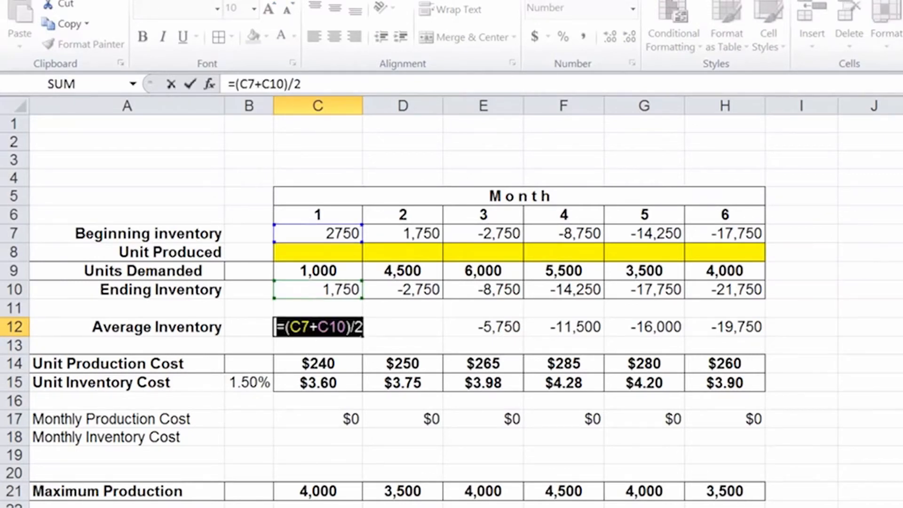
pyautogui.press('Return')
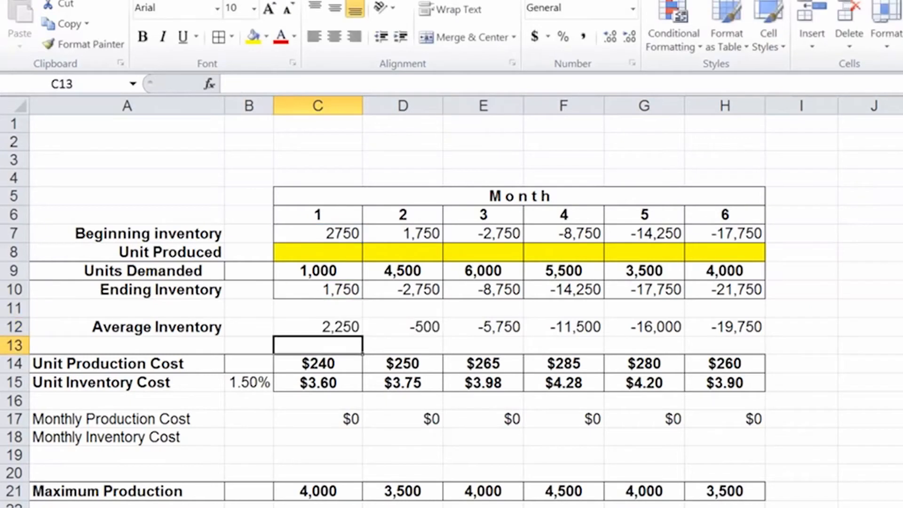
# Enter the monthly inventory cost formula =C12*C15 in C18, multiplying average inventory by unit inventory cost
pyautogui.click(306, 443)
pyautogui.write('=')
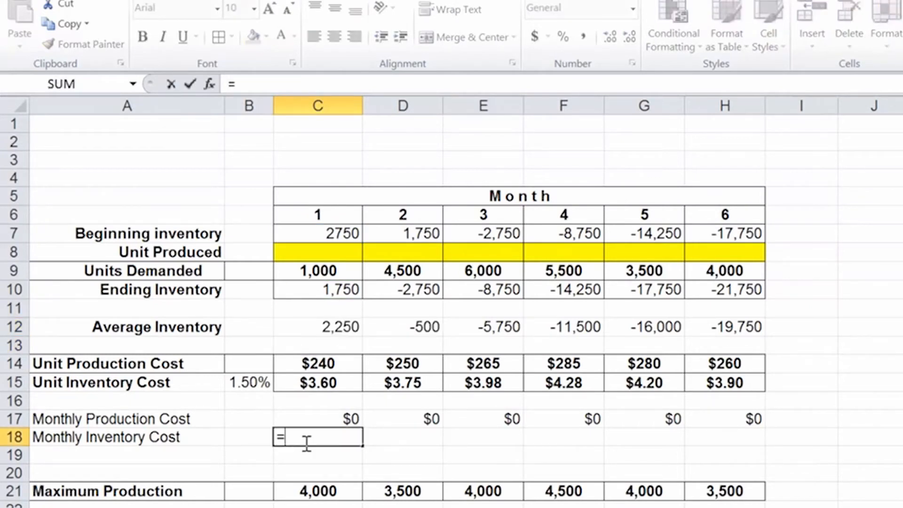
pyautogui.click(297, 325)
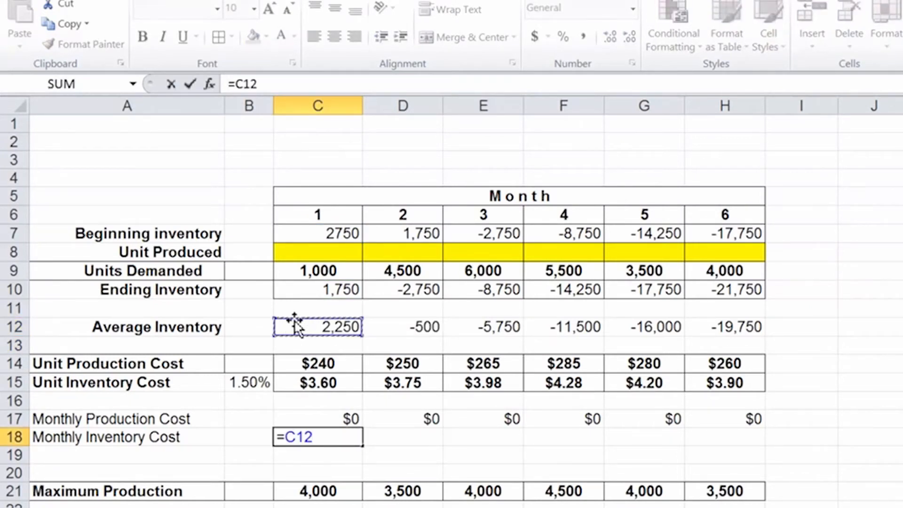
pyautogui.write('*')
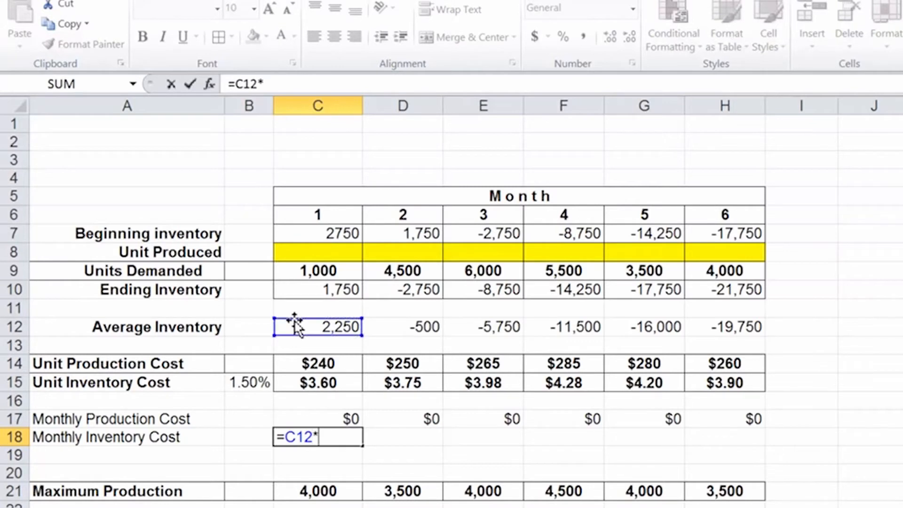
pyautogui.click(322, 381)
pyautogui.press('Return')
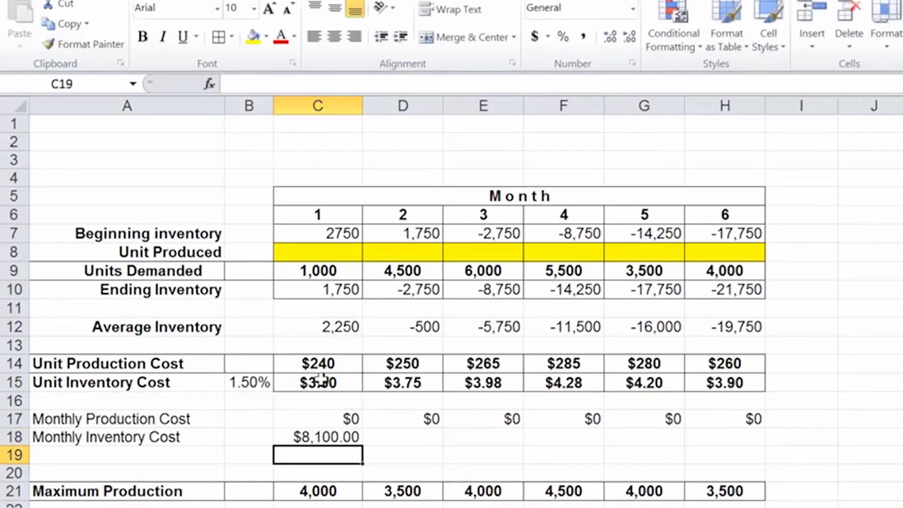
# Copy the monthly inventory cost formula from C18 across through H18 and check the cell references in H18
pyautogui.click(333, 435)
pyautogui.moveTo(363, 446); pyautogui.dragTo(716, 430)
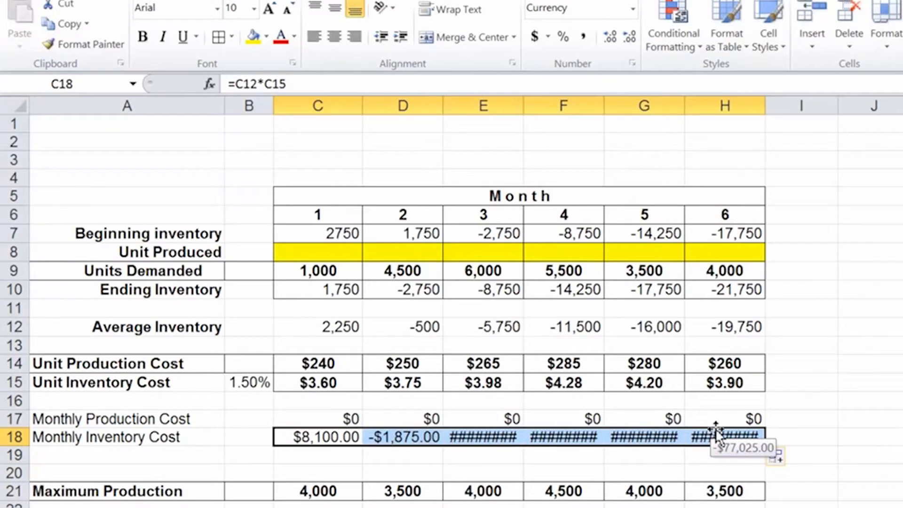
pyautogui.click(718, 433)
pyautogui.click(278, 82)
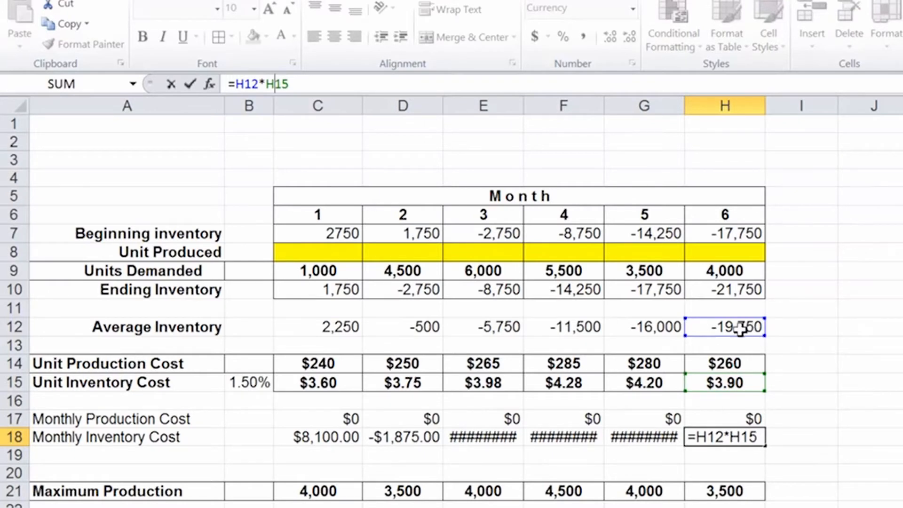
pyautogui.press('Return')
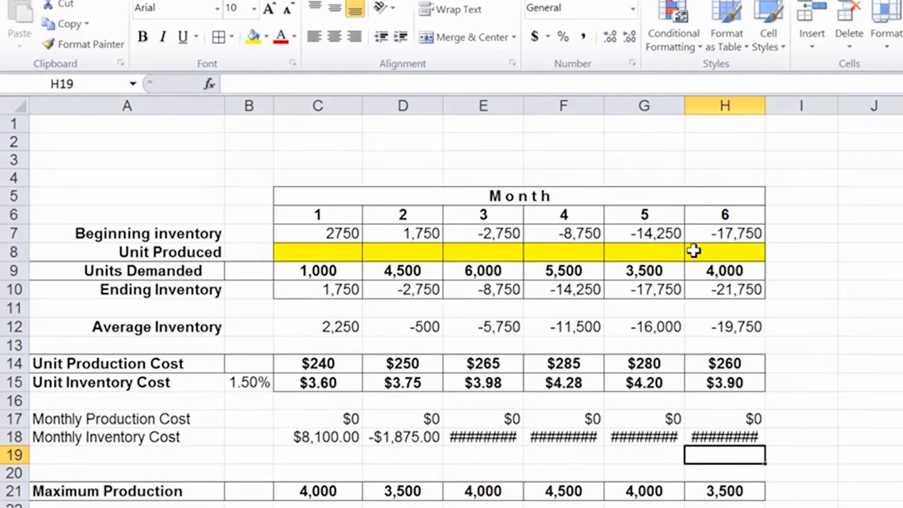
# Make more blank row space above the Maximum Production row and enter the label Total Cost in A20
pyautogui.hotkey('ctrl', 'z')
pyautogui.click(137, 468)
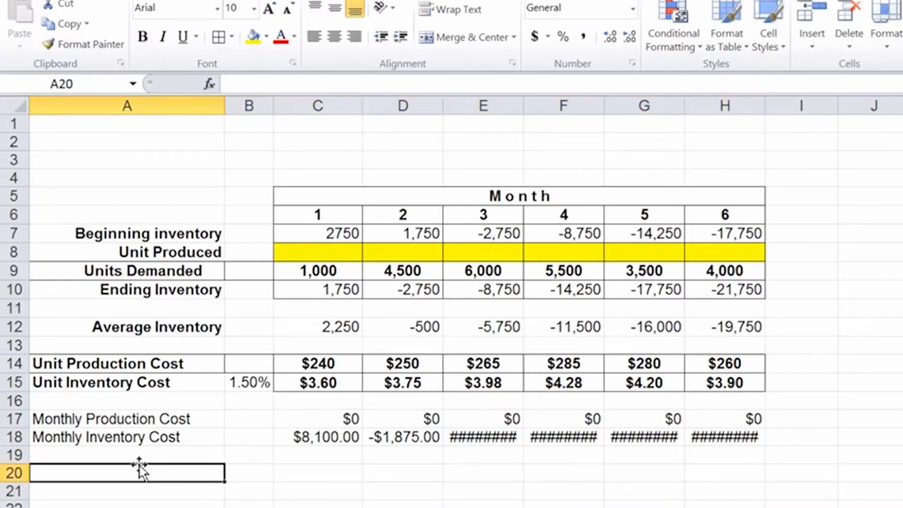
pyautogui.write('Tot')
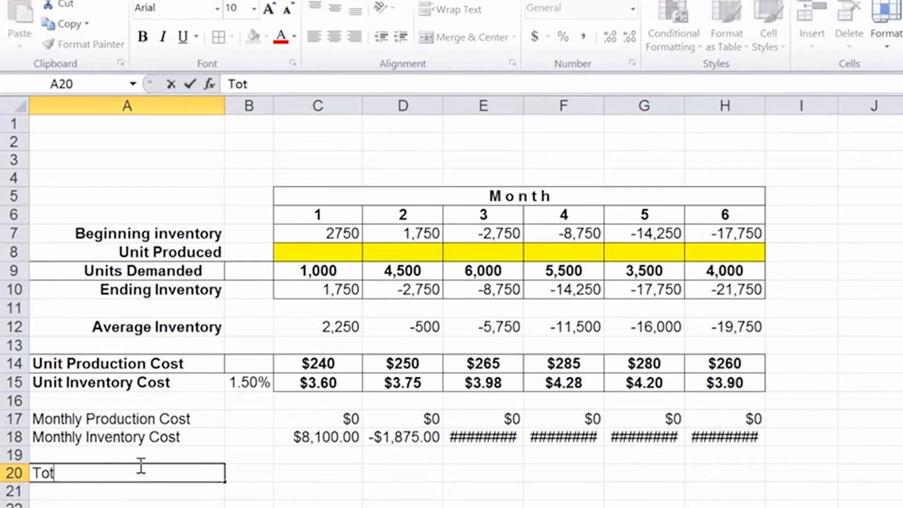
pyautogui.write('al Cost')
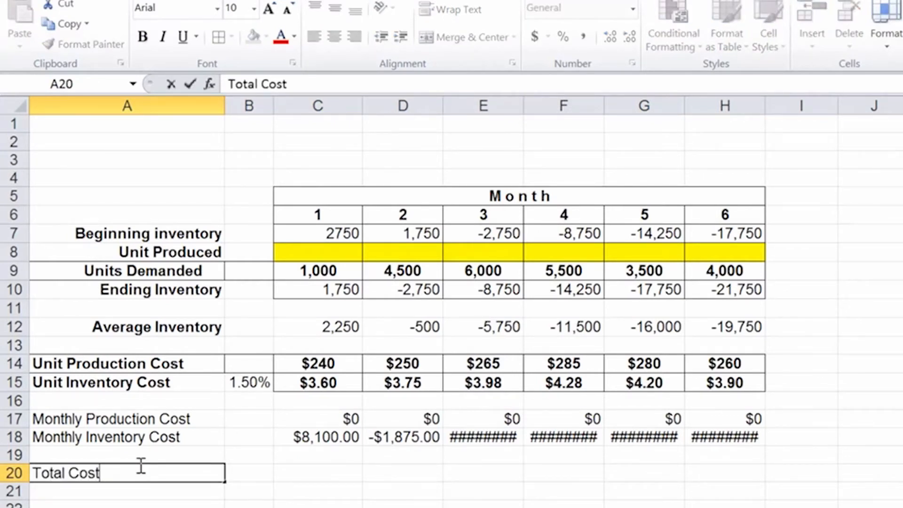
# Enter the total cost formula =SUM(C17:H18) in C20, adding all monthly production and inventory costs
pyautogui.click(303, 469)
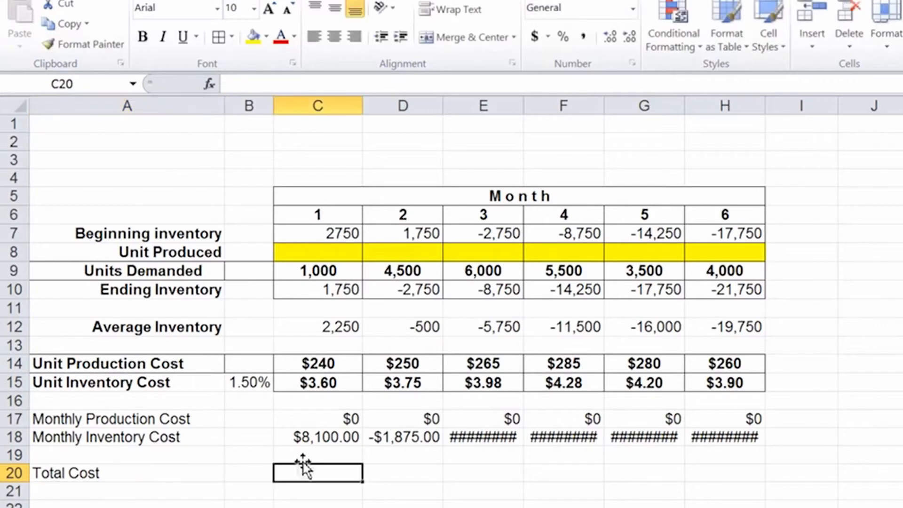
pyautogui.write('=')
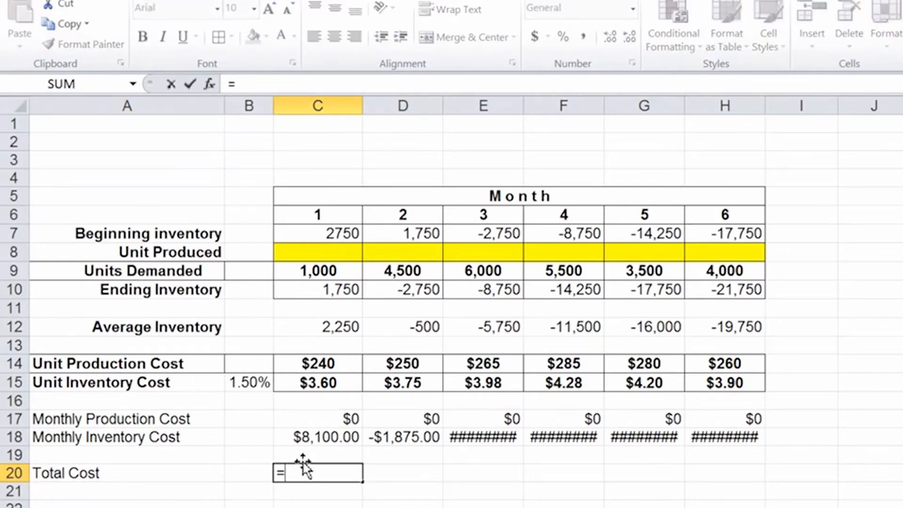
pyautogui.write('sum')
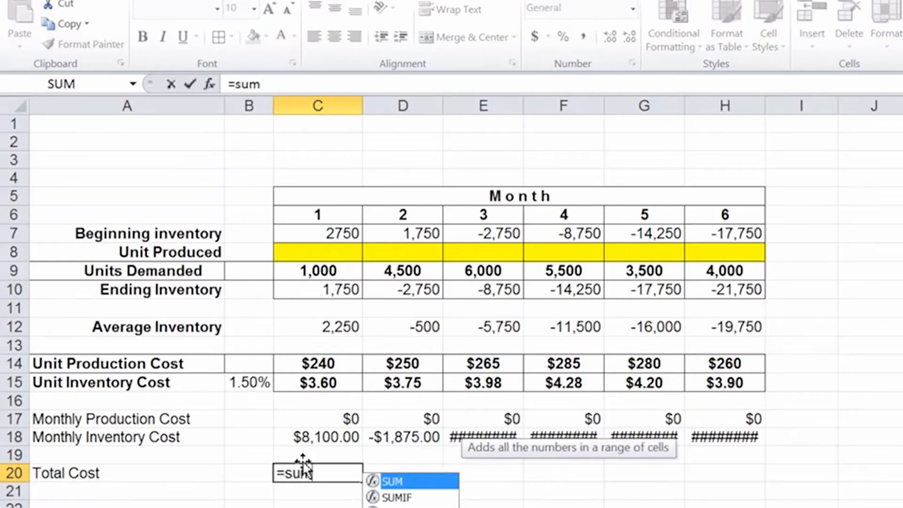
pyautogui.write('()')
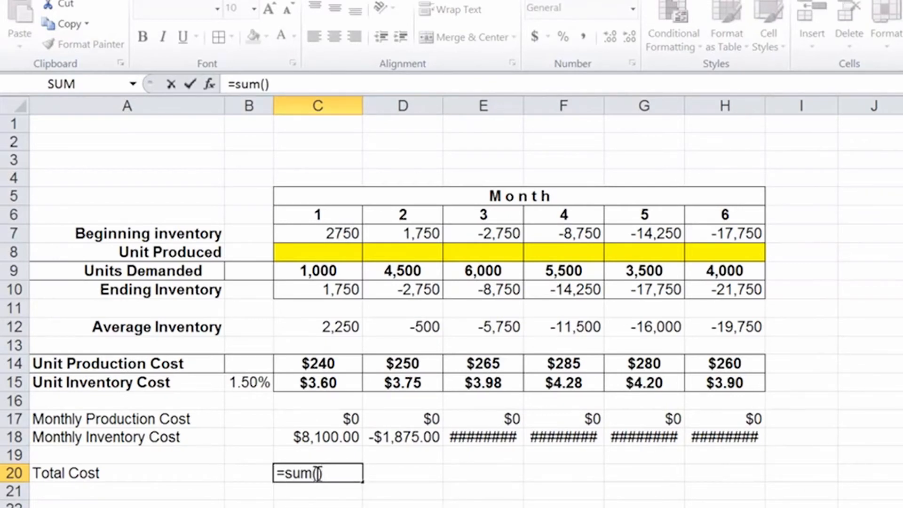
pyautogui.click(319, 471)
pyautogui.moveTo(331, 418); pyautogui.dragTo(700, 428)
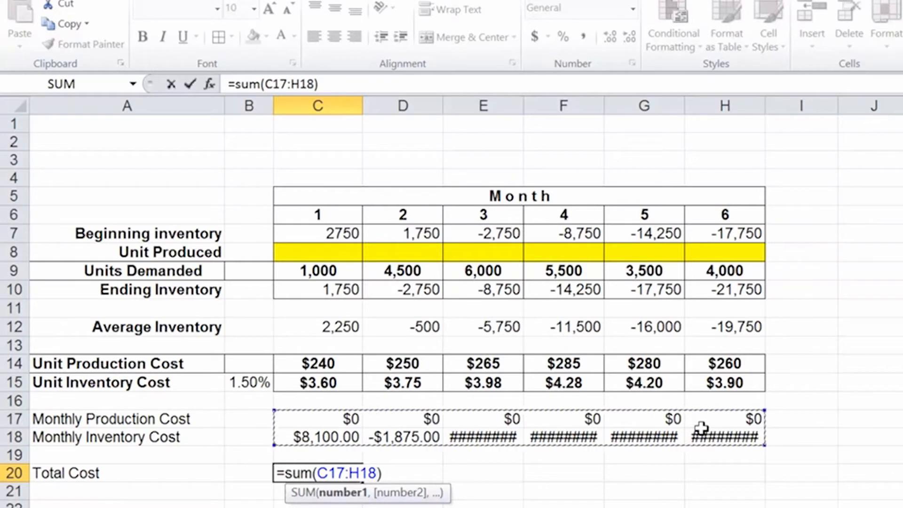
pyautogui.press('Return')
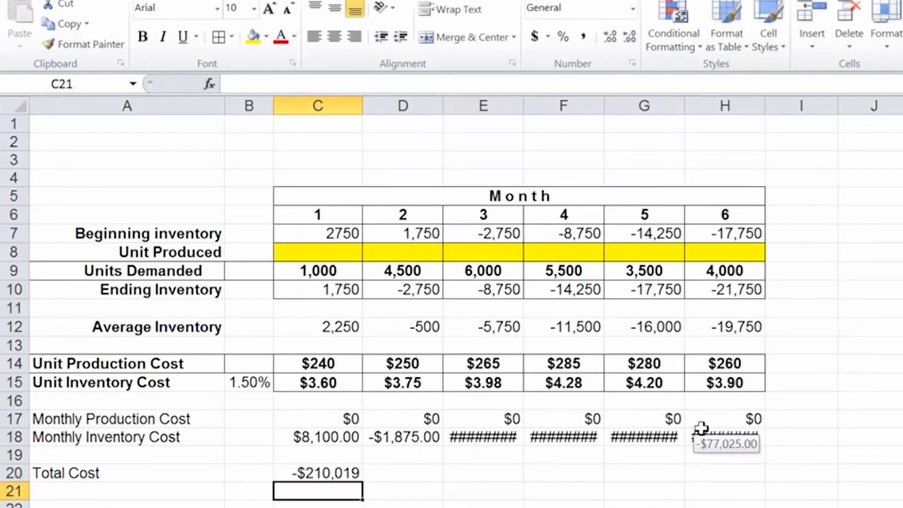
# Fill the total cost cell C20 with a light aqua colour
pyautogui.click(329, 470)
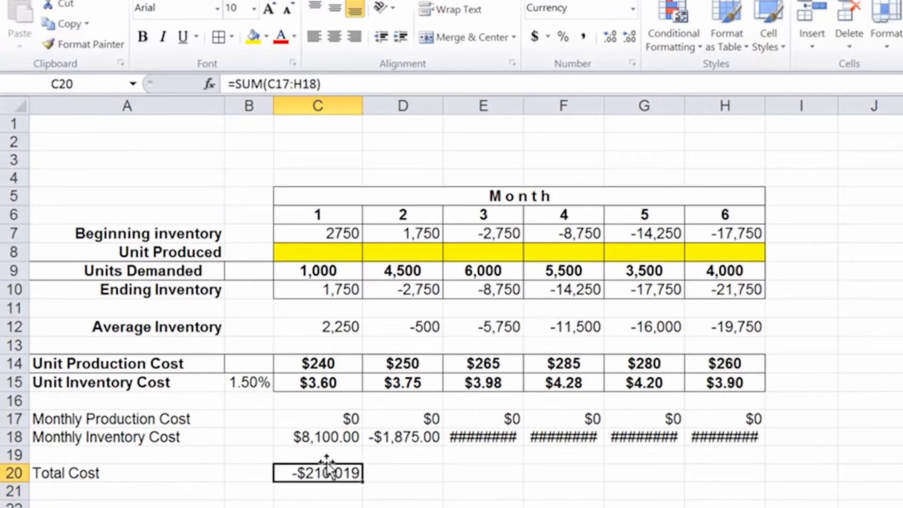
pyautogui.click(267, 37)
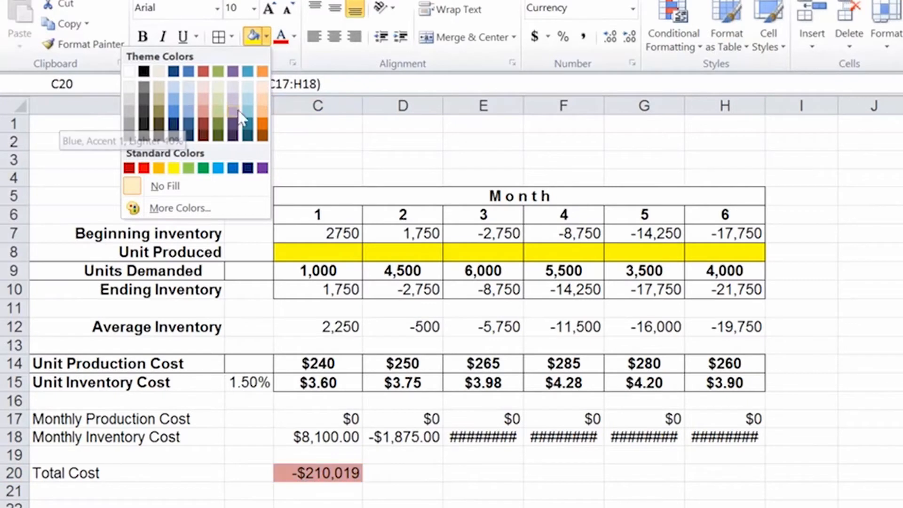
pyautogui.click(244, 109)
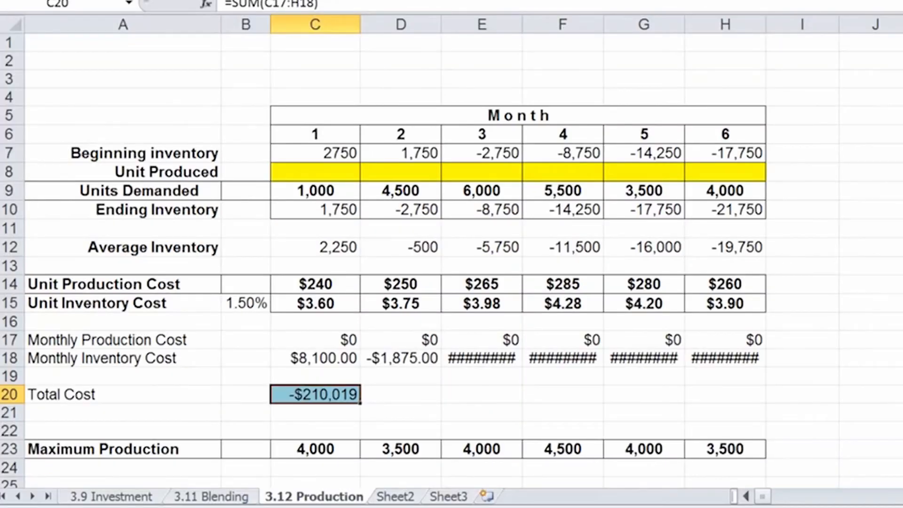
# Enter the label Minimum Production in A24, directly below Maximum Production
pyautogui.scroll(-1, 399, 262)
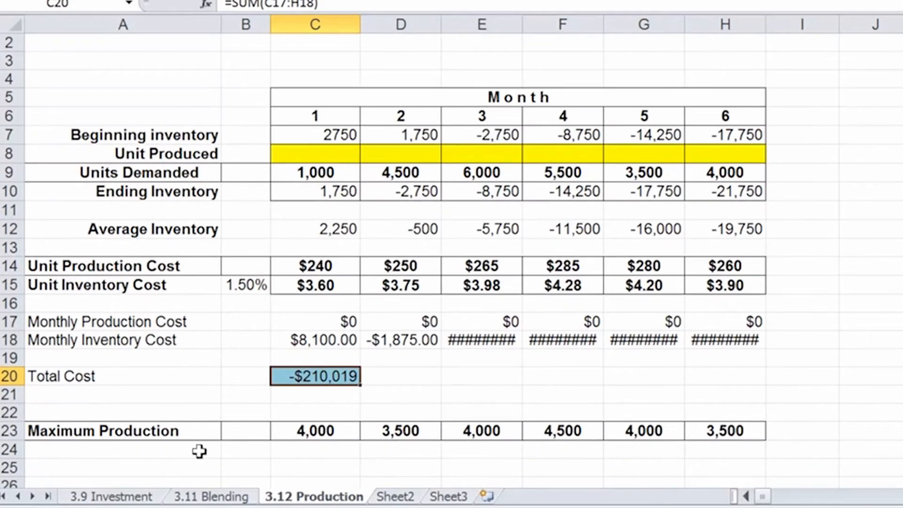
pyautogui.click(118, 444)
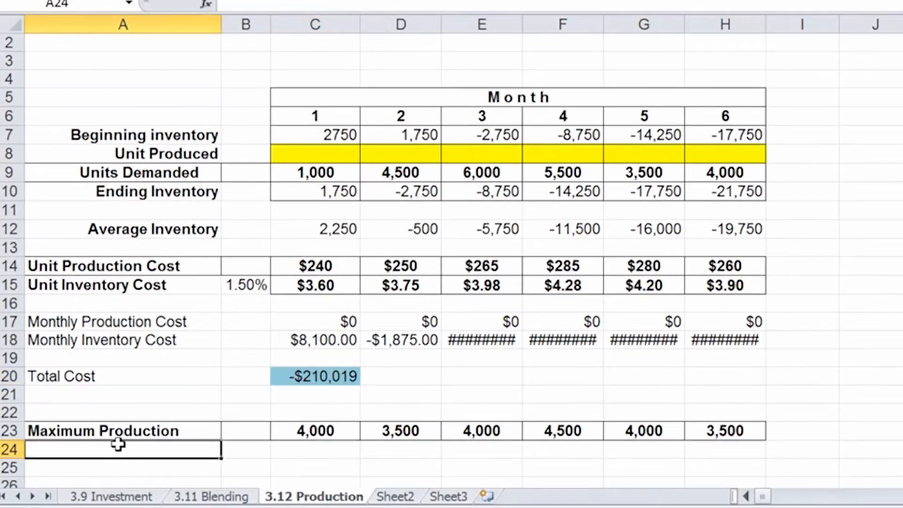
pyautogui.write('Minimum Production')
pyautogui.click(314, 447)
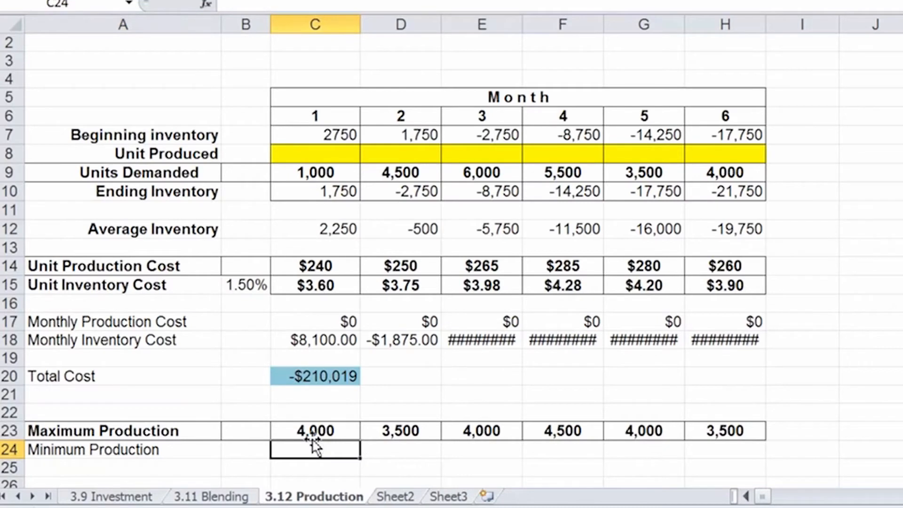
# Enter 0.5 in B24 as the minimum production ratio
pyautogui.write('=')
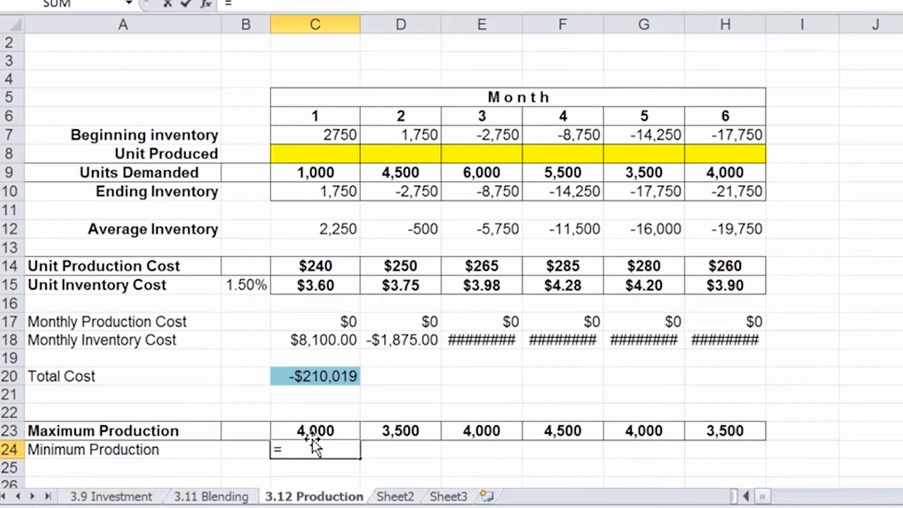
pyautogui.press('BackSpace')
pyautogui.click(238, 446)
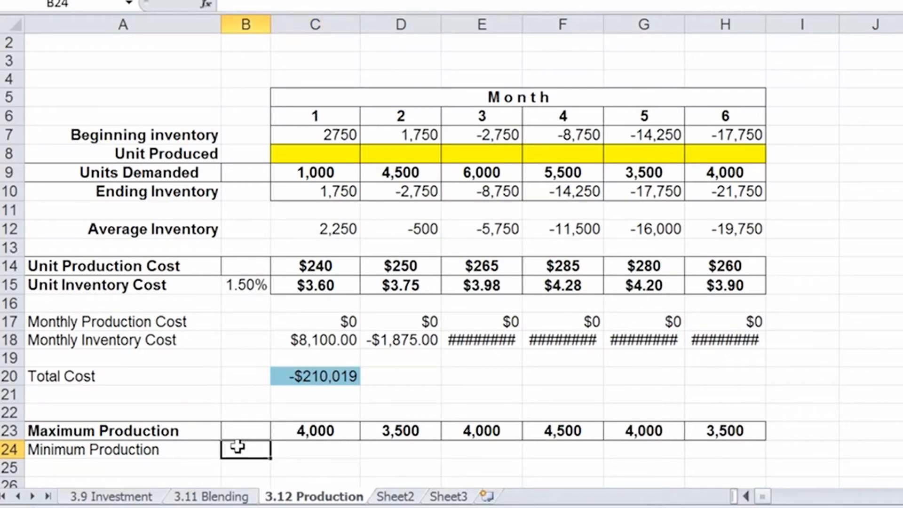
pyautogui.write('0.5')
pyautogui.press('Return')
# Enter the minimum production formula =C23*$B$24 in C24, with an absolute reference to the ratio
pyautogui.click(300, 449)
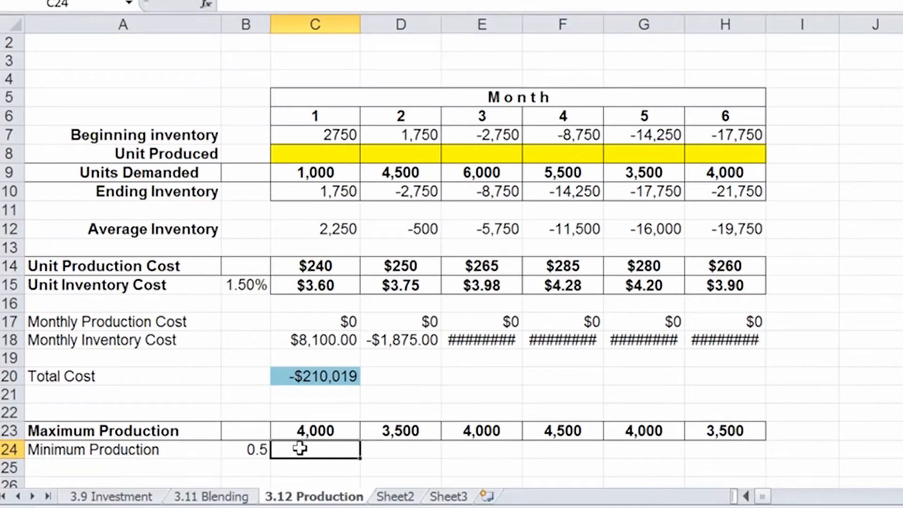
pyautogui.write('=')
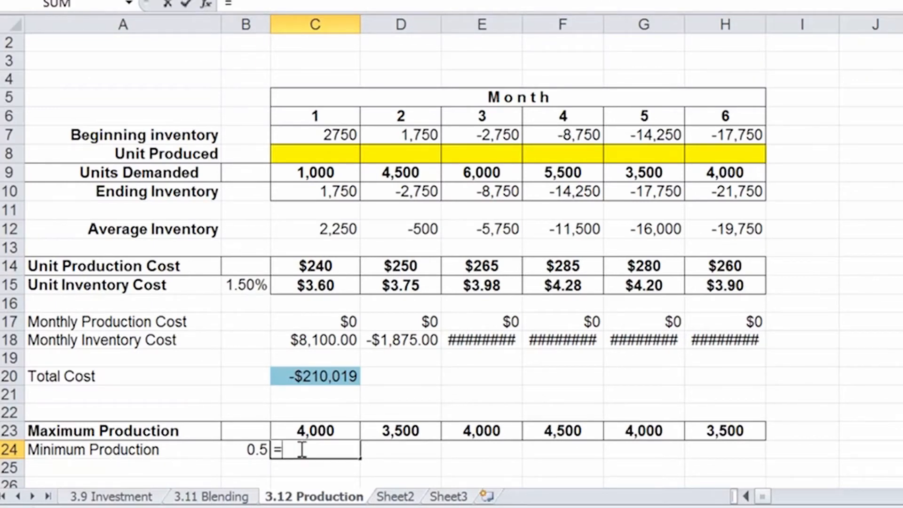
pyautogui.click(242, 450)
pyautogui.click(314, 429)
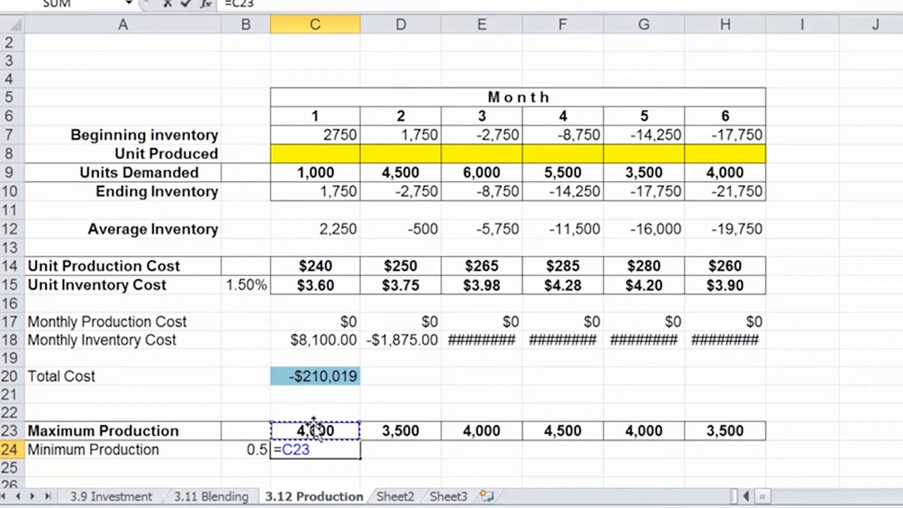
pyautogui.write('*')
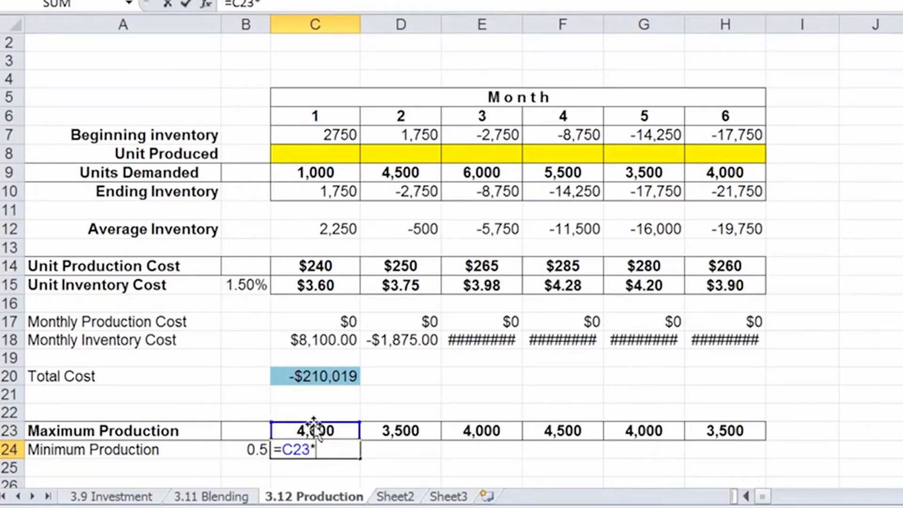
pyautogui.click(238, 448)
pyautogui.click(314, 450)
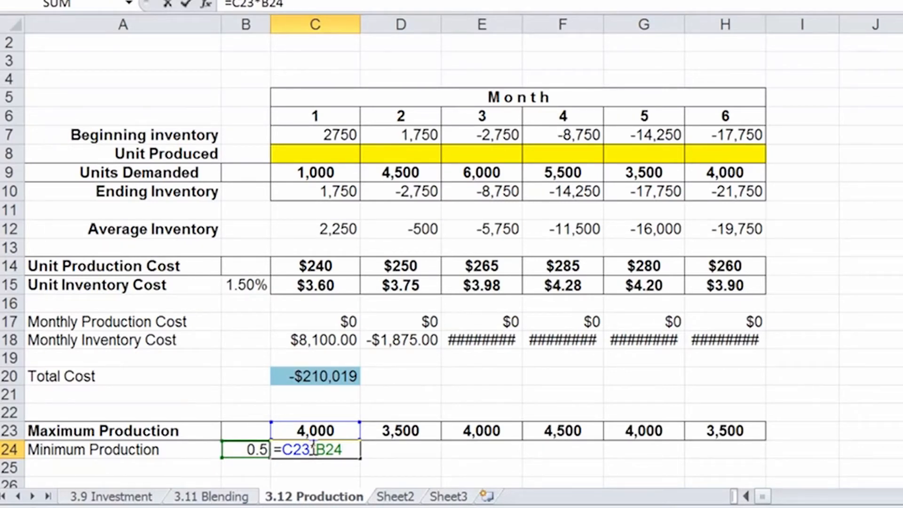
pyautogui.press('F4')
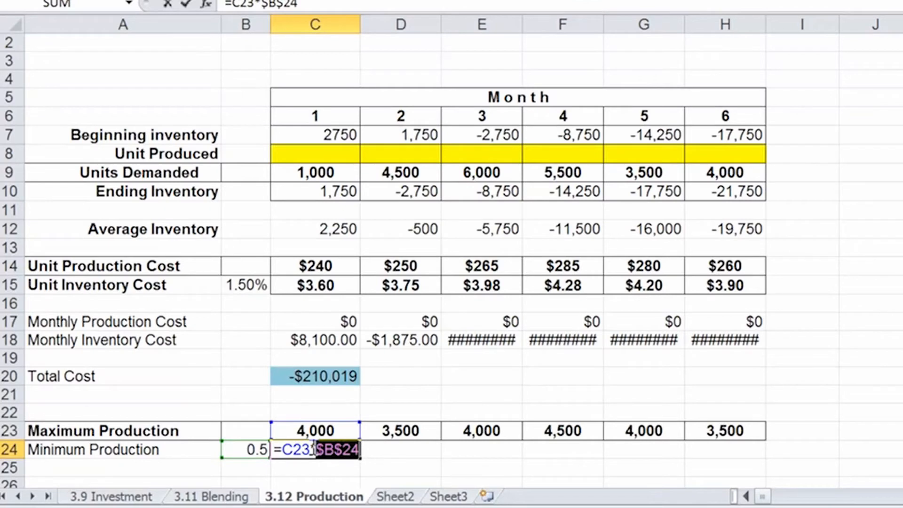
pyautogui.press('Return')
# Copy the minimum production formula from C24 across through H24 and centre the values
pyautogui.click(311, 446)
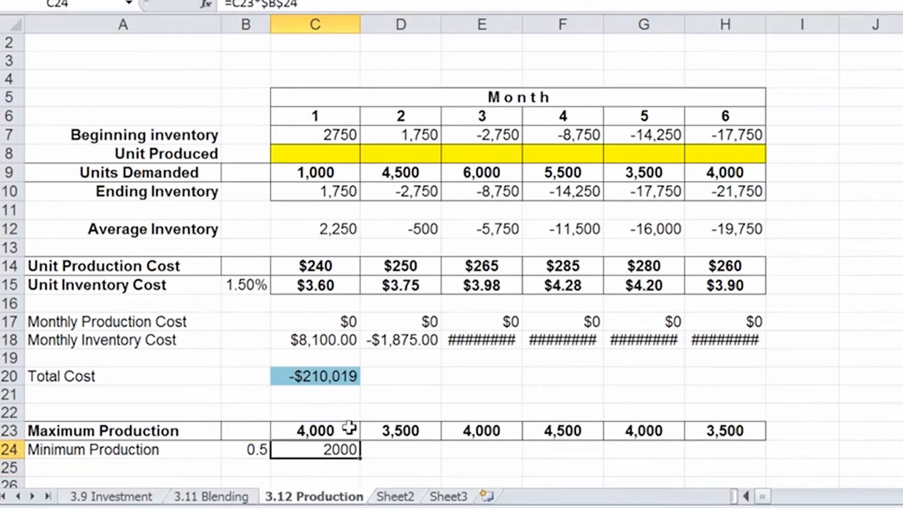
pyautogui.moveTo(359, 458); pyautogui.dragTo(727, 451)
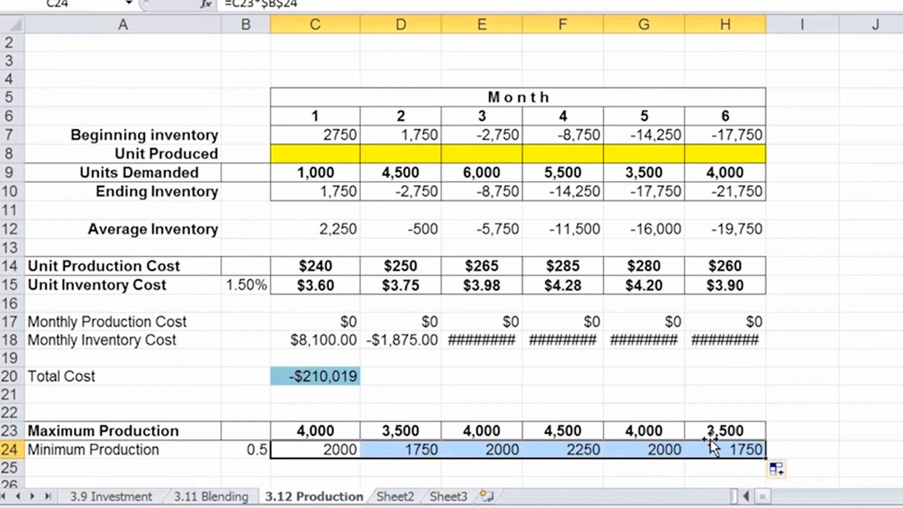
pyautogui.click(301, 1)
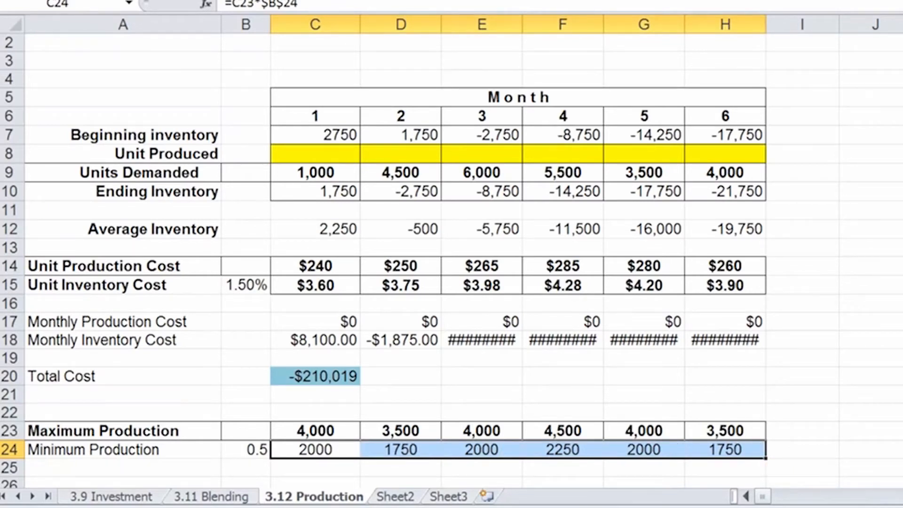
# Apply cell borders to the Minimum Production row, A24:H24
pyautogui.click(798, 445)
pyautogui.moveTo(129, 447); pyautogui.dragTo(708, 445)
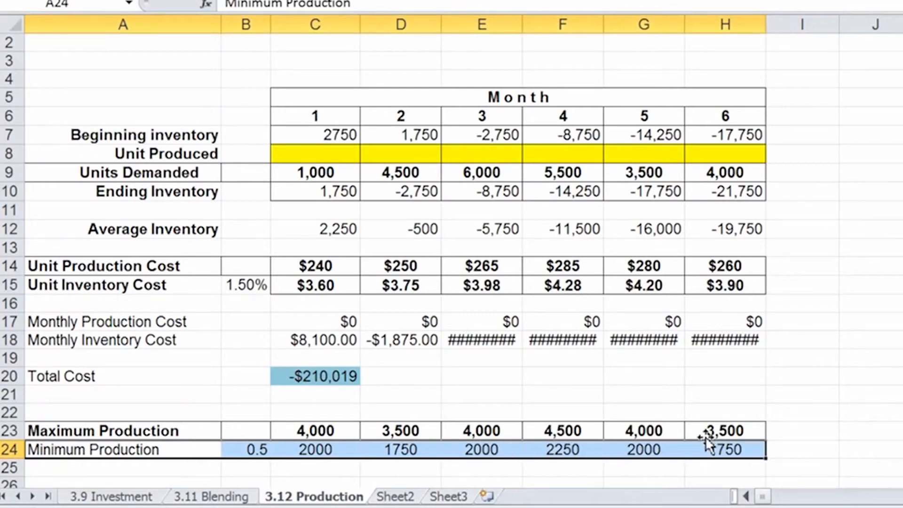
pyautogui.click(174, 1)
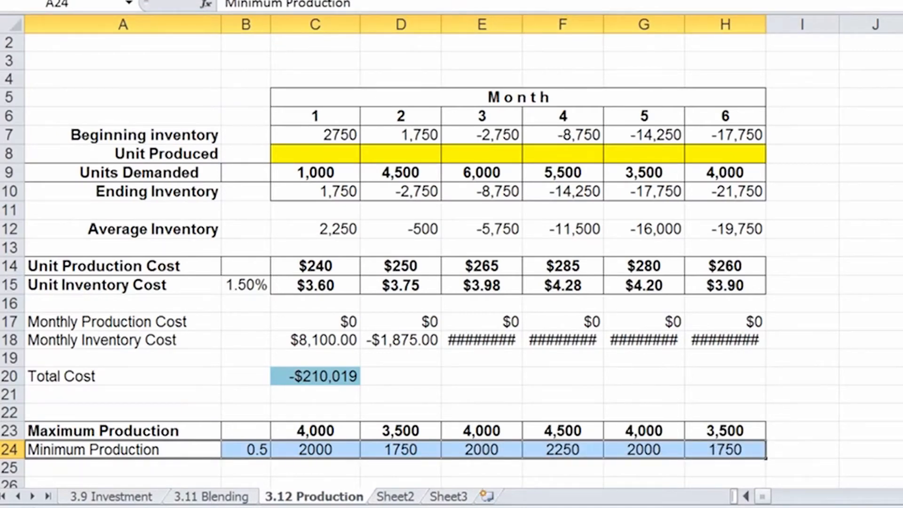
# Fill the maximum and minimum production values in C23:H24 with a light red colour
pyautogui.scroll(-3, 386, 261)
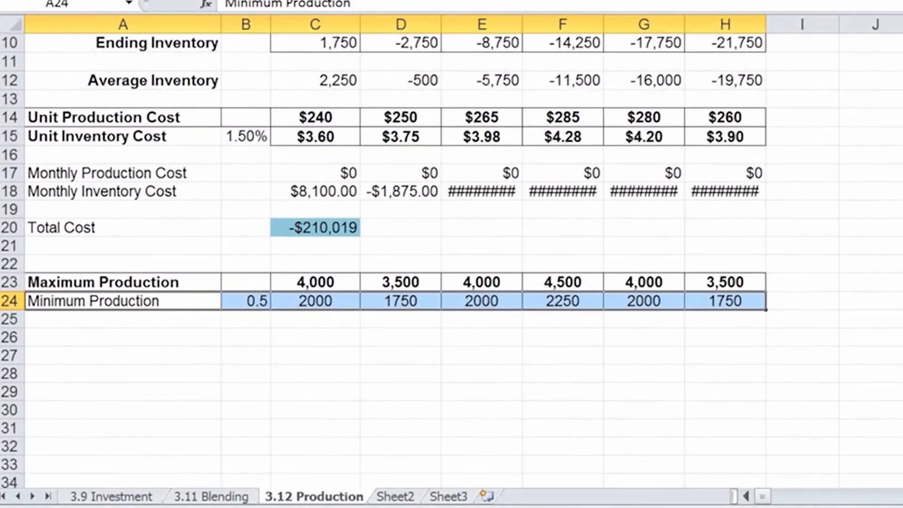
pyautogui.moveTo(303, 283); pyautogui.dragTo(706, 279)
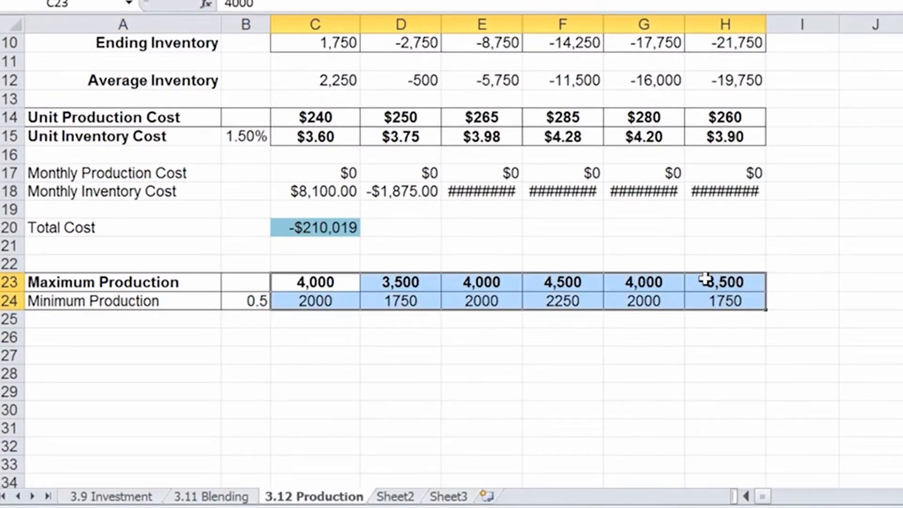
pyautogui.click(141, 1)
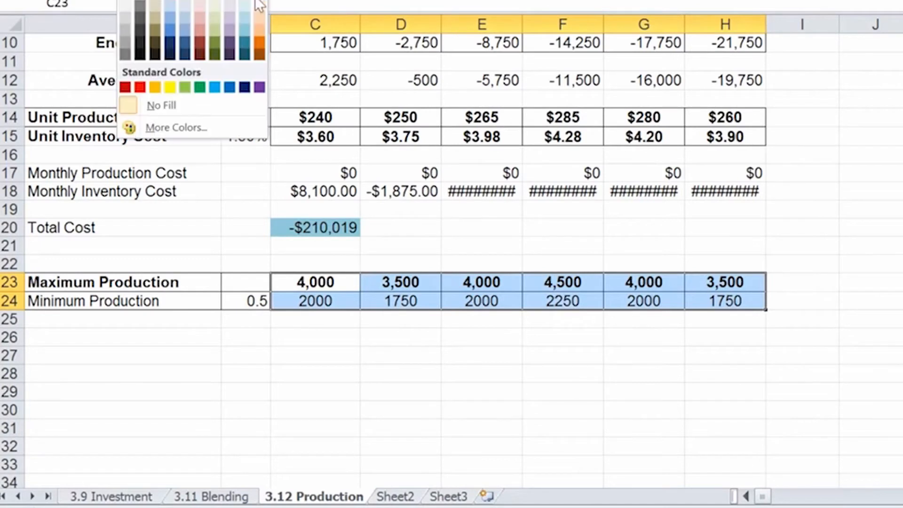
pyautogui.click(201, 34)
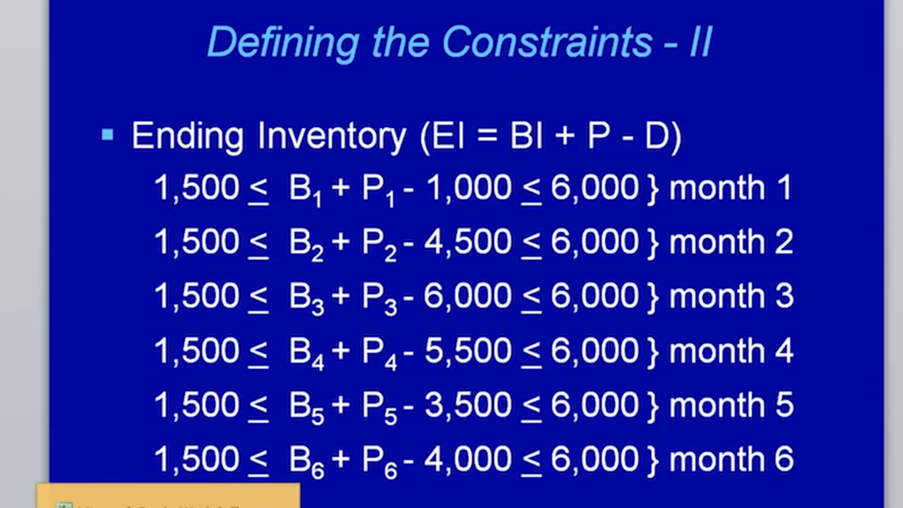
# Switch back to the Excel workbook and enter the labels Maximum Inventory in A26 and Minimum Inventory in A27
pyautogui.click(168, 505)
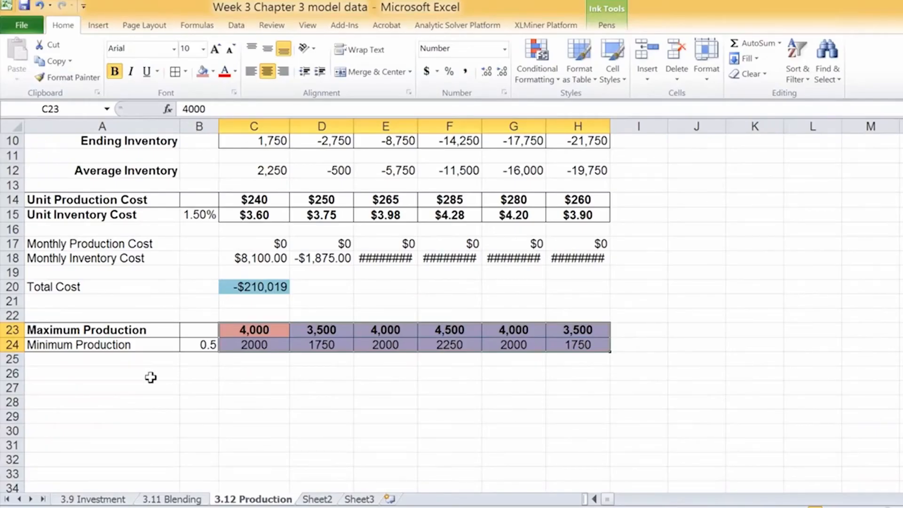
pyautogui.click(117, 376)
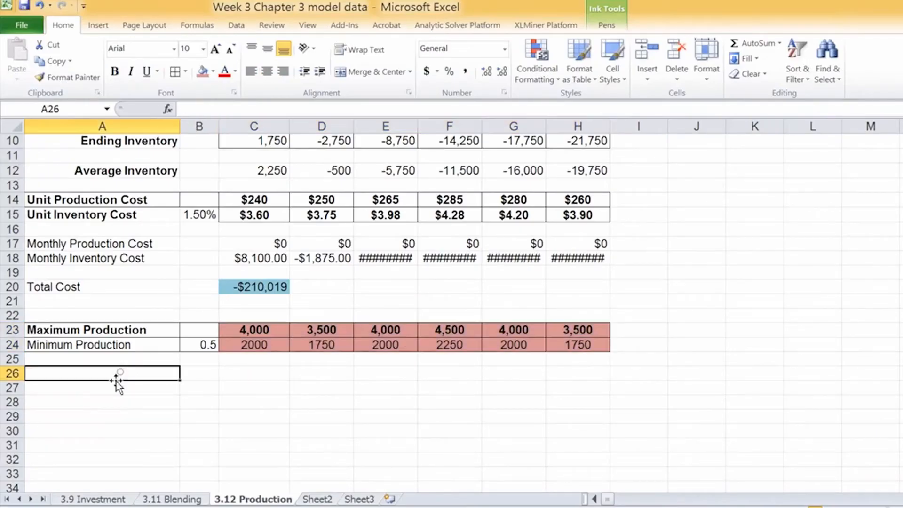
pyautogui.write('Max')
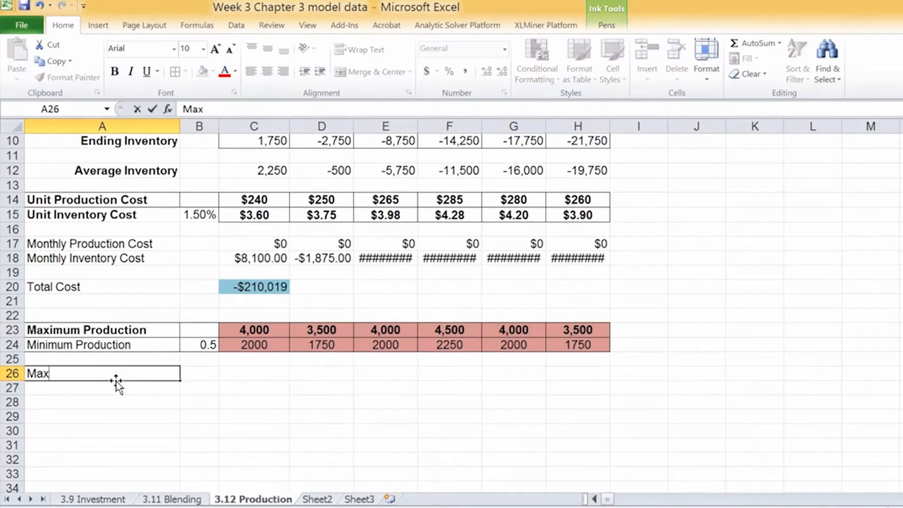
pyautogui.write('imum I')
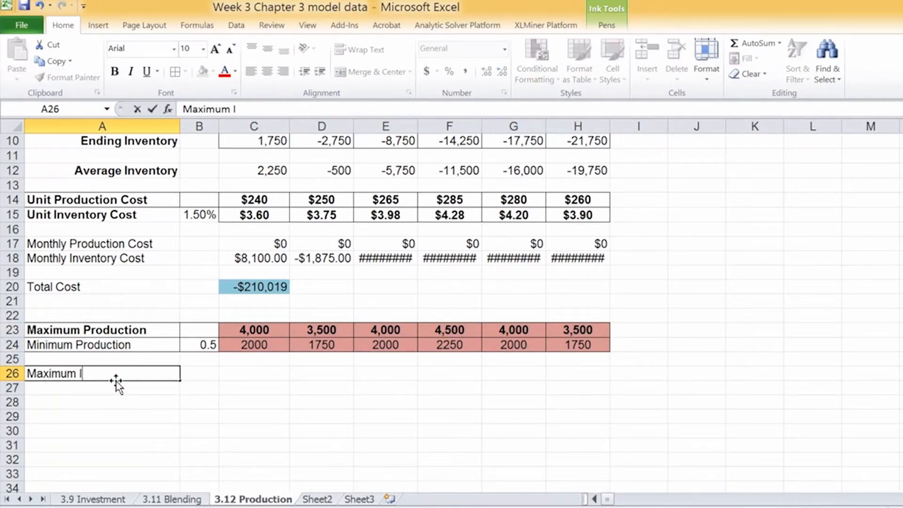
pyautogui.write('nventory')
pyautogui.press('Return')
pyautogui.write('Minimu')
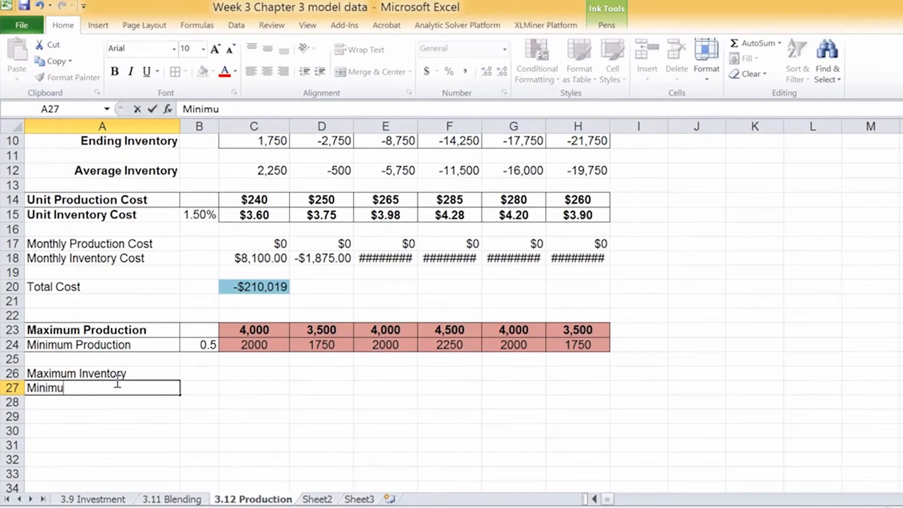
pyautogui.write('m Inventory')
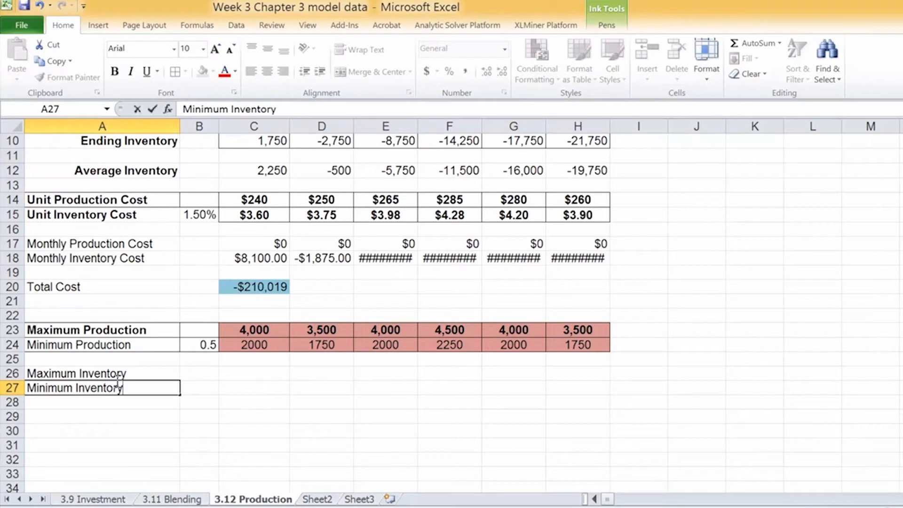
pyautogui.press('Return')
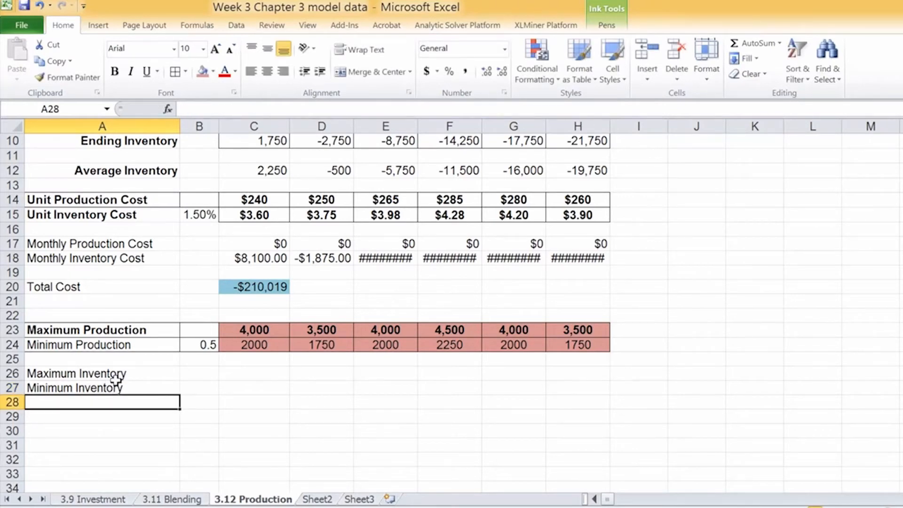
# Enter the month 1 inventory limits: 6000 as the maximum in C26 and 1500 as the minimum in C27
pyautogui.click(242, 371)
pyautogui.write('6000')
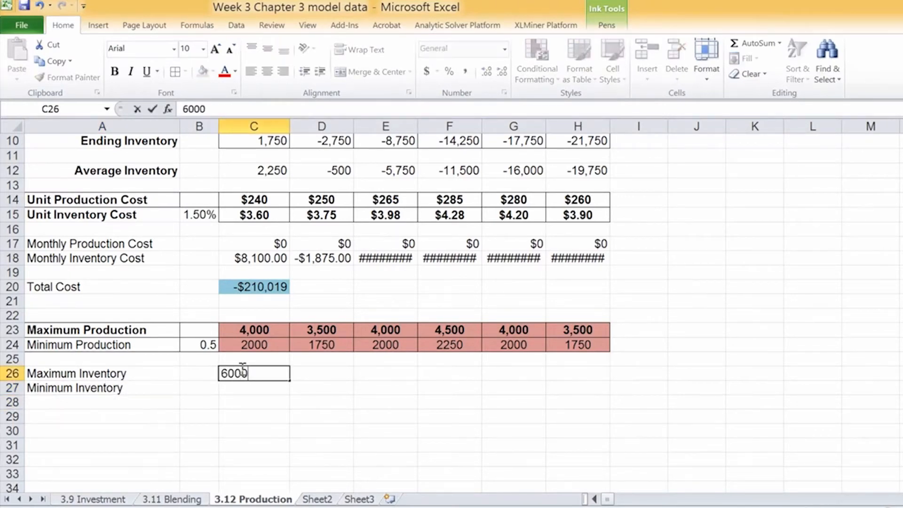
pyautogui.press('Return')
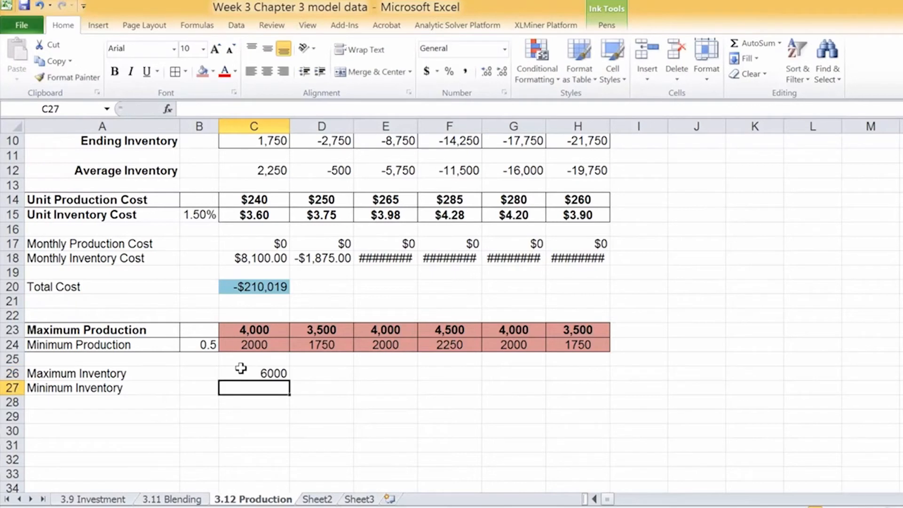
pyautogui.write('1500')
pyautogui.press('Return')
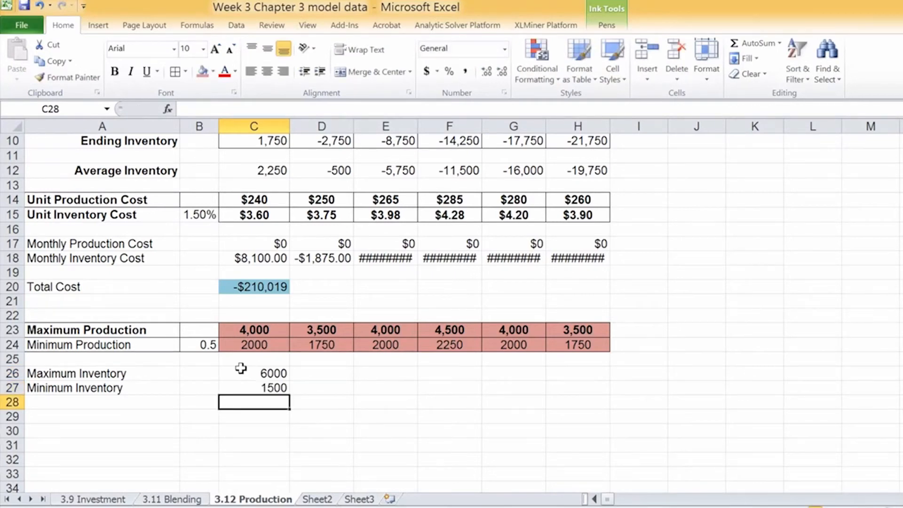
# Copy the inventory limits from C26:C27 across through column H and centre the values
pyautogui.moveTo(275, 372); pyautogui.dragTo(579, 384)
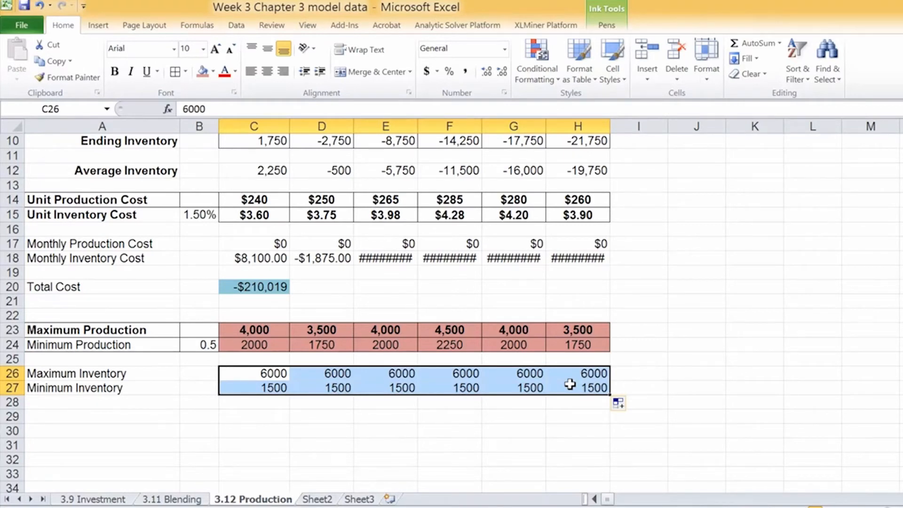
pyautogui.click(264, 72)
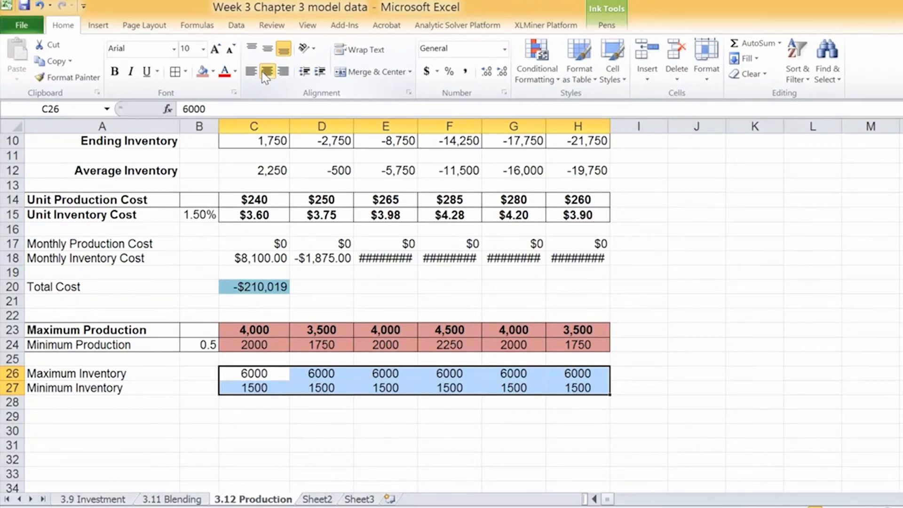
# Fill the inventory limits in C26:H27 with light red and check the ending inventory constraints in the slide presentation
pyautogui.click(197, 73)
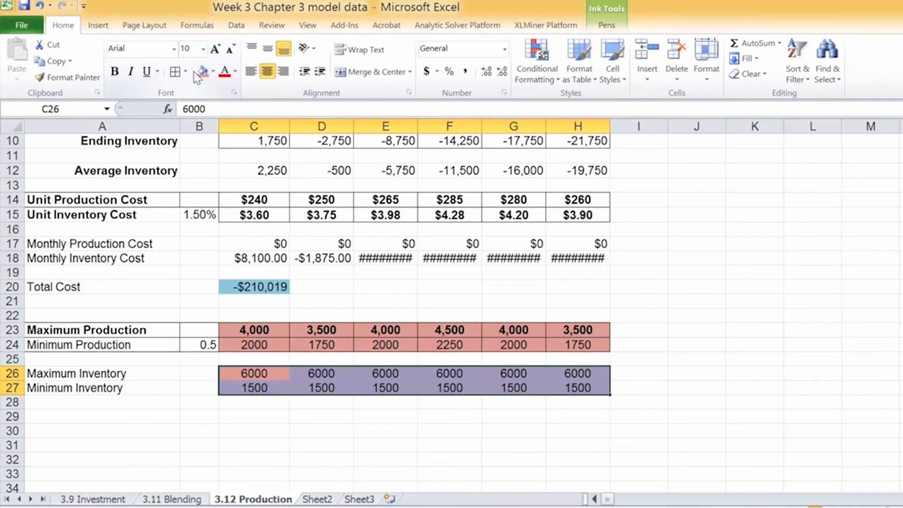
pyautogui.hotkey('alt', 'Tab')
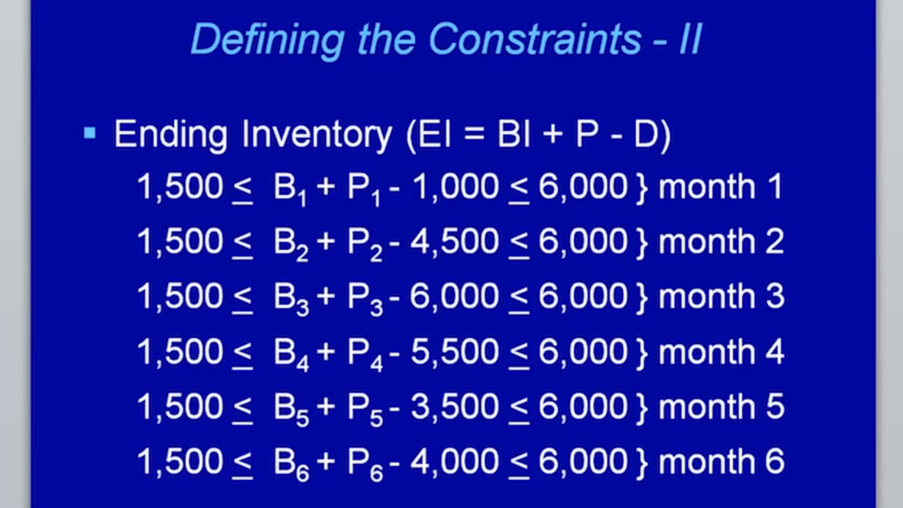
pyautogui.press('pagedown')
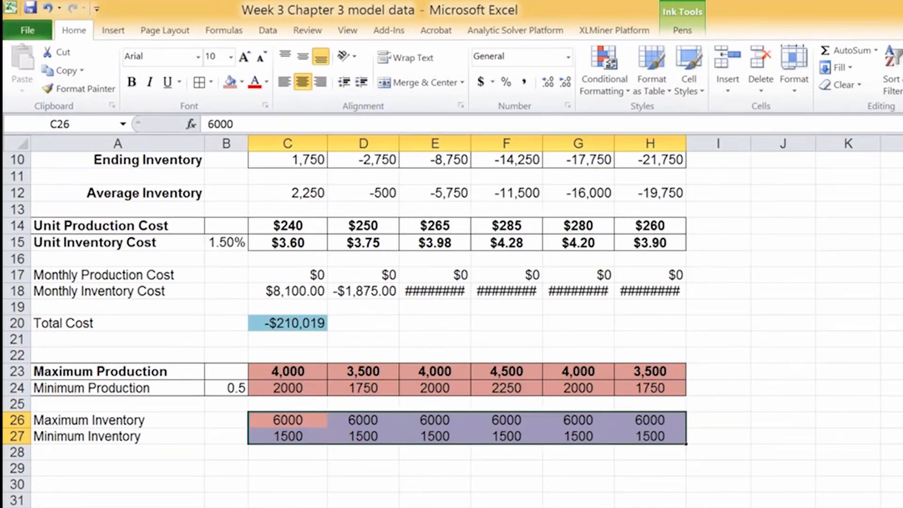
# Back in the Excel workbook, move the cost block A14:H20 below the inventory limits so that it starts in row 29
pyautogui.scroll(2, 357, 329)
pyautogui.scroll(-1, 357, 330)
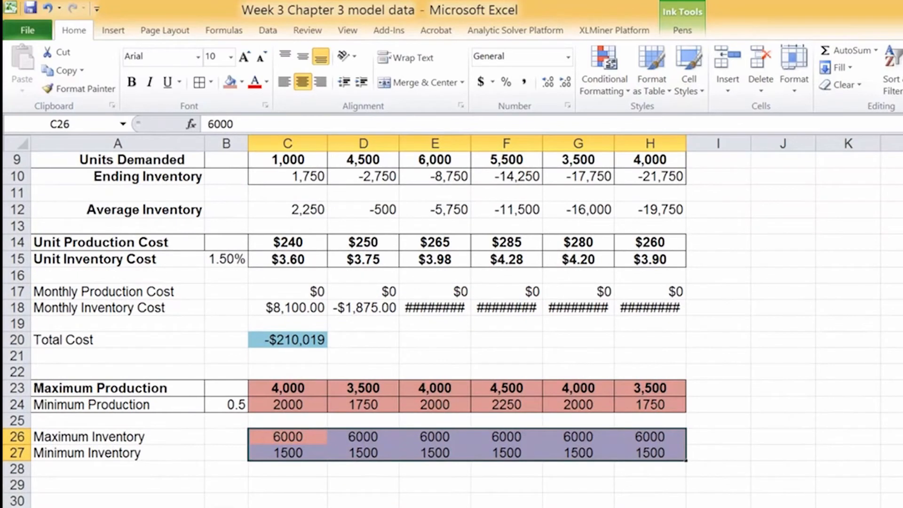
pyautogui.scroll(1, 357, 329)
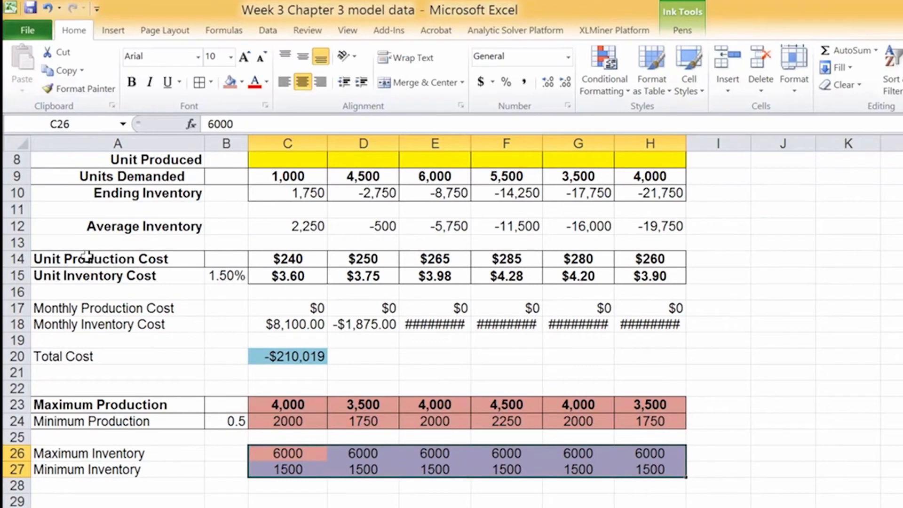
pyautogui.moveTo(132, 258); pyautogui.dragTo(655, 350)
pyautogui.moveTo(210, 257); pyautogui.dragTo(196, 493)
# Move the production limits, inventory limits and cost rows in A23:H35 up so that the block starts in row 14
pyautogui.click(190, 400)
pyautogui.moveTo(190, 399); pyautogui.dragTo(653, 503)
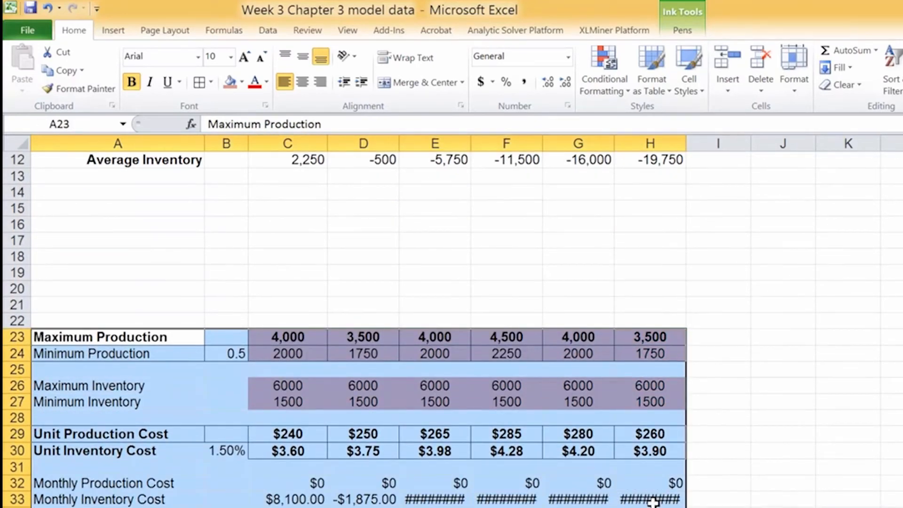
pyautogui.moveTo(176, 329); pyautogui.dragTo(163, 192)
pyautogui.click(284, 451)
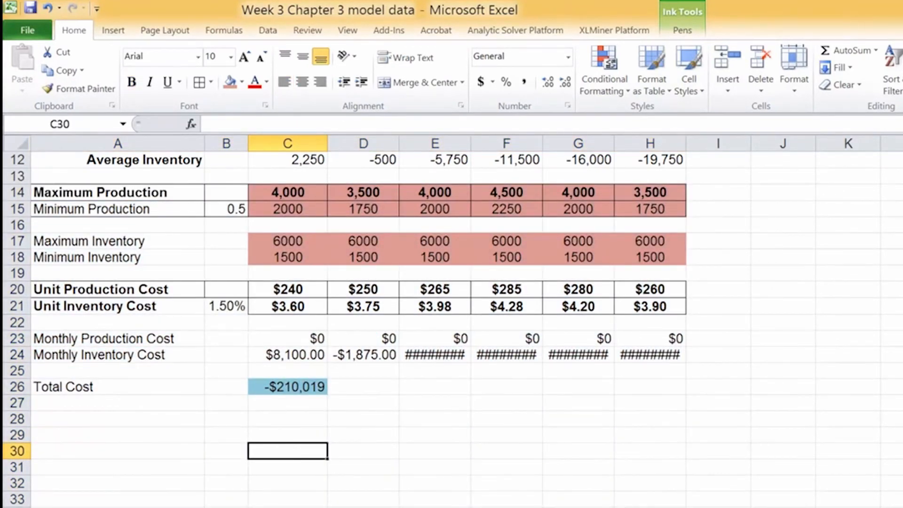
# Select the total cost cell C26 and open Premium Solver 2015, placing its dialog beside the model
pyautogui.scroll(2, 452, 330)
pyautogui.scroll(1, 280, 486)
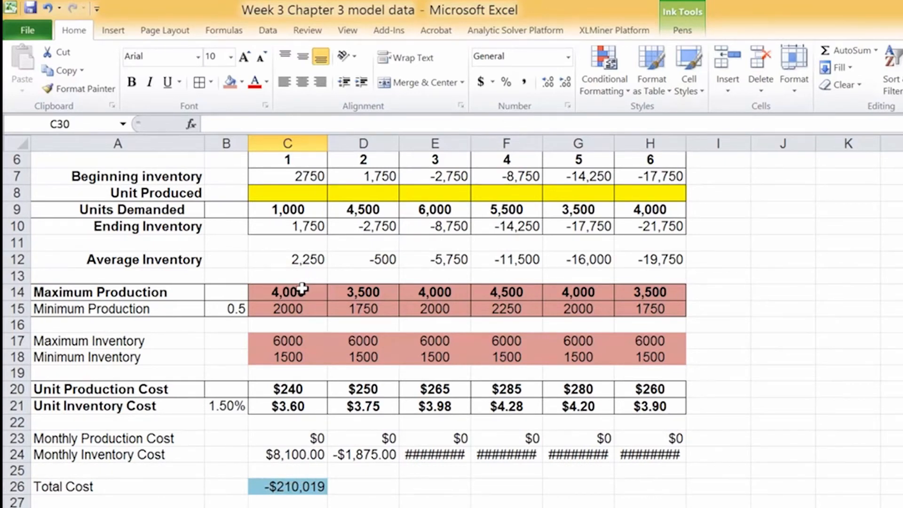
pyautogui.click(291, 488)
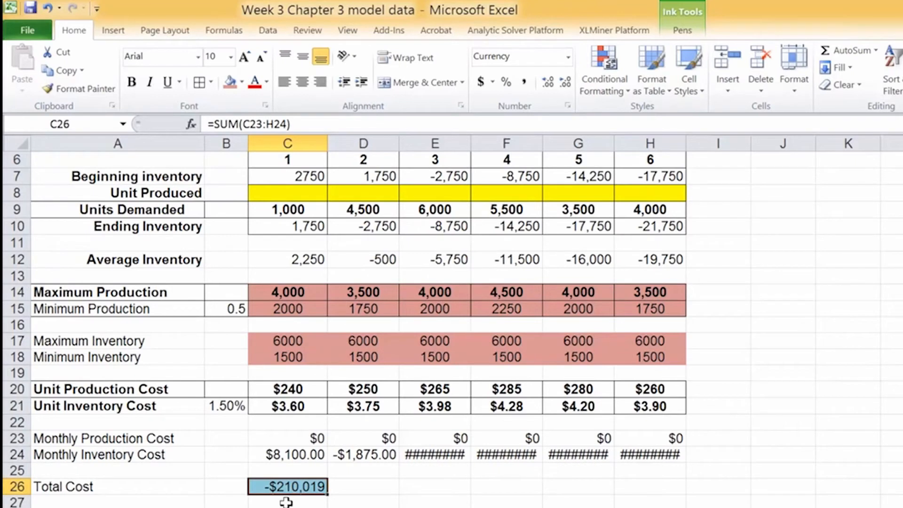
pyautogui.scroll(2, 345, 329)
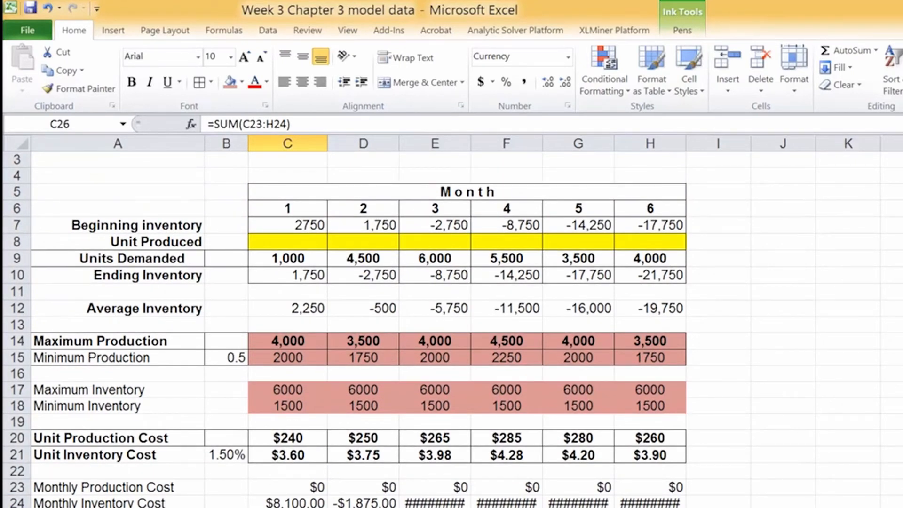
pyautogui.click(389, 31)
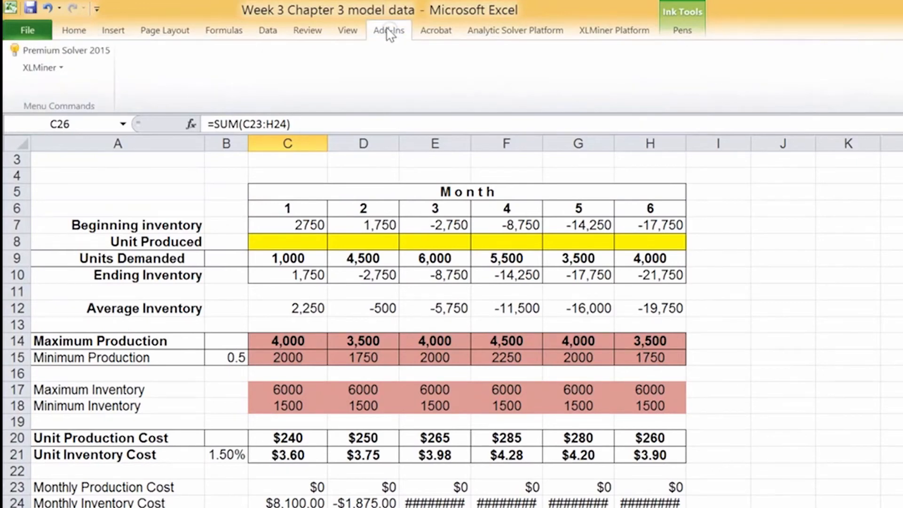
pyautogui.click(82, 53)
pyautogui.moveTo(476, 89); pyautogui.dragTo(736, 97)
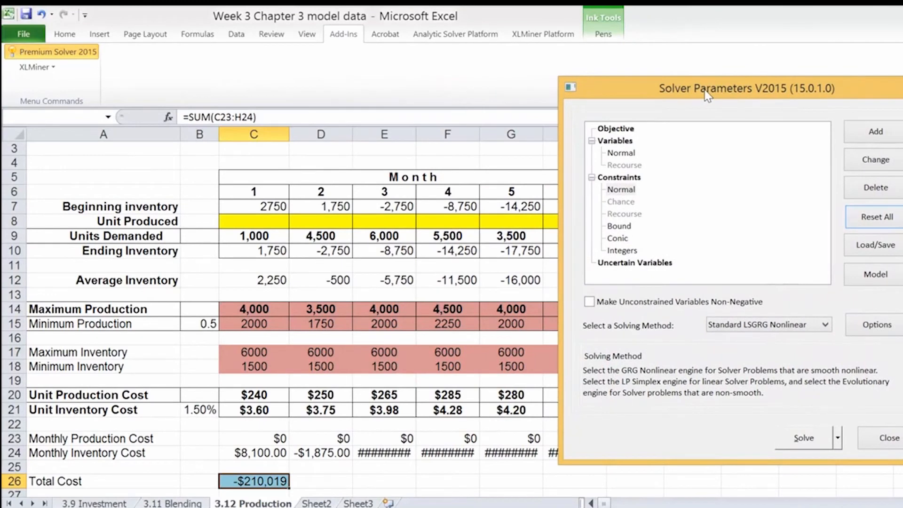
# Add the total cost cell C26 as the Solver objective and set it to Min
pyautogui.click(615, 129)
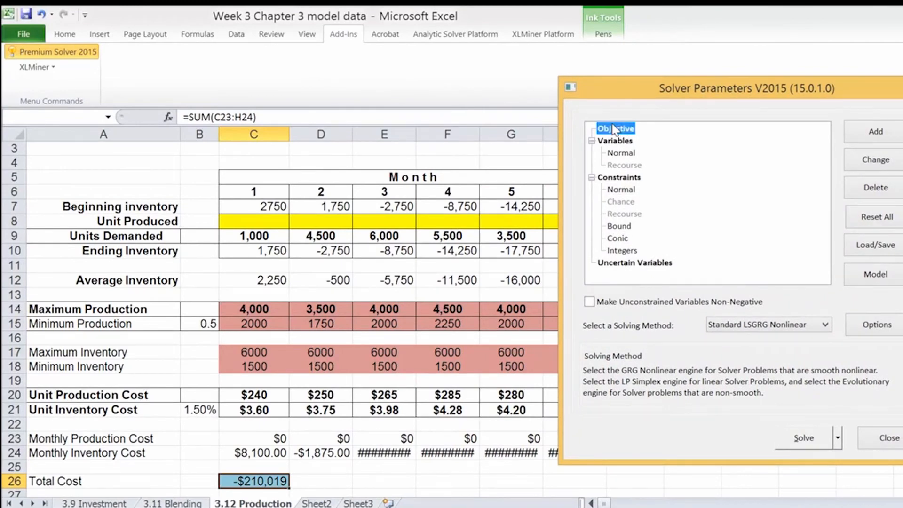
pyautogui.click(865, 132)
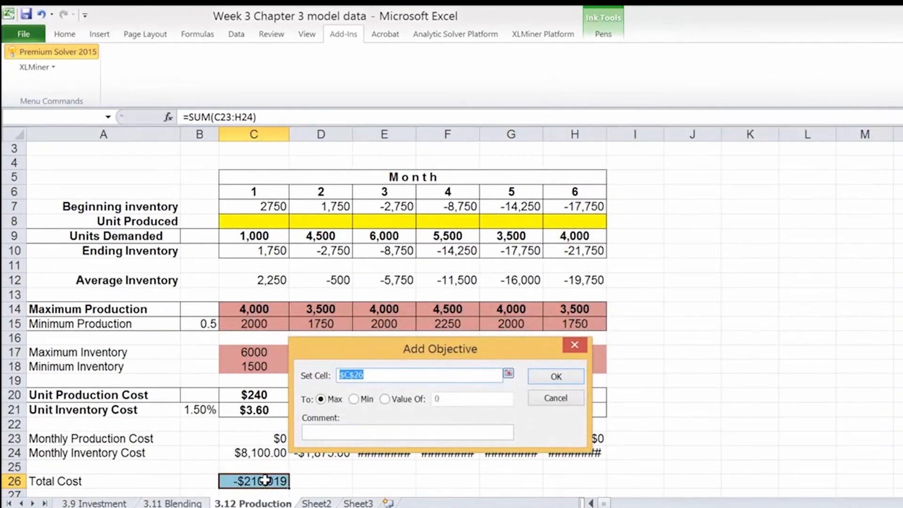
pyautogui.click(548, 376)
pyautogui.click(638, 141)
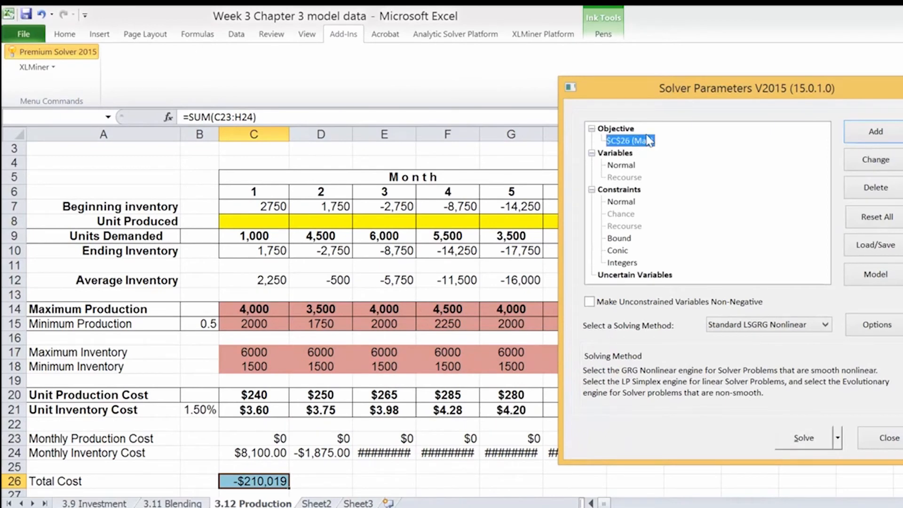
pyautogui.click(875, 160)
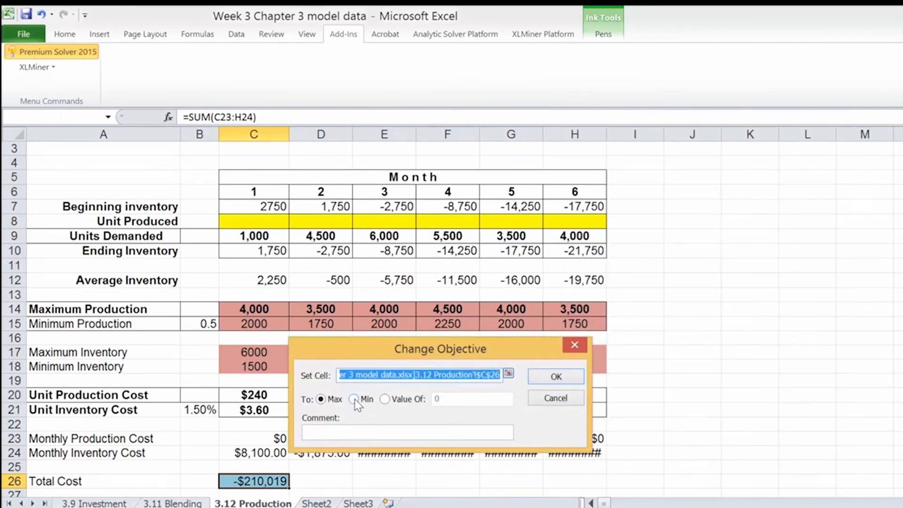
pyautogui.click(354, 399)
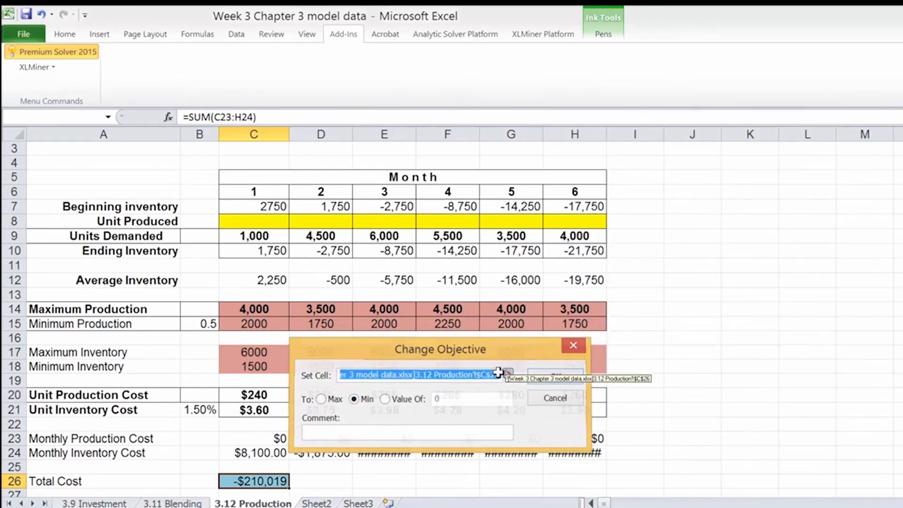
pyautogui.click(254, 482)
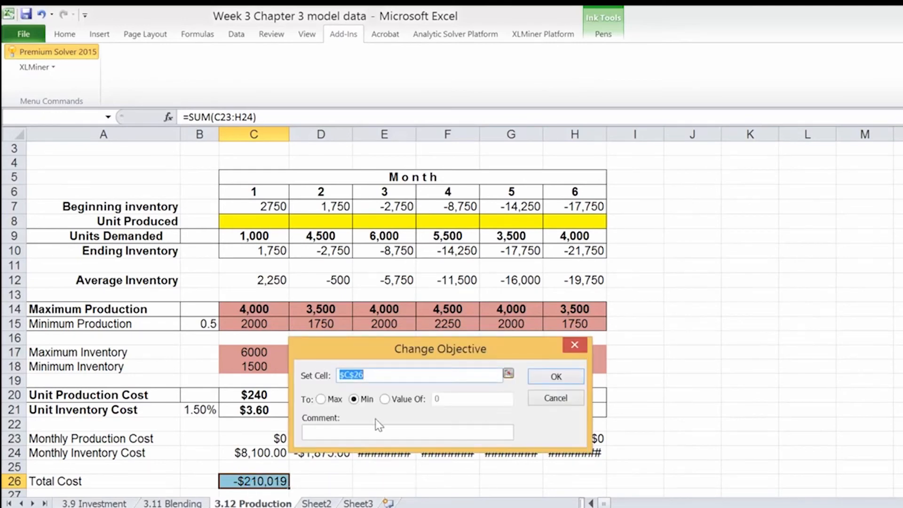
pyautogui.click(541, 379)
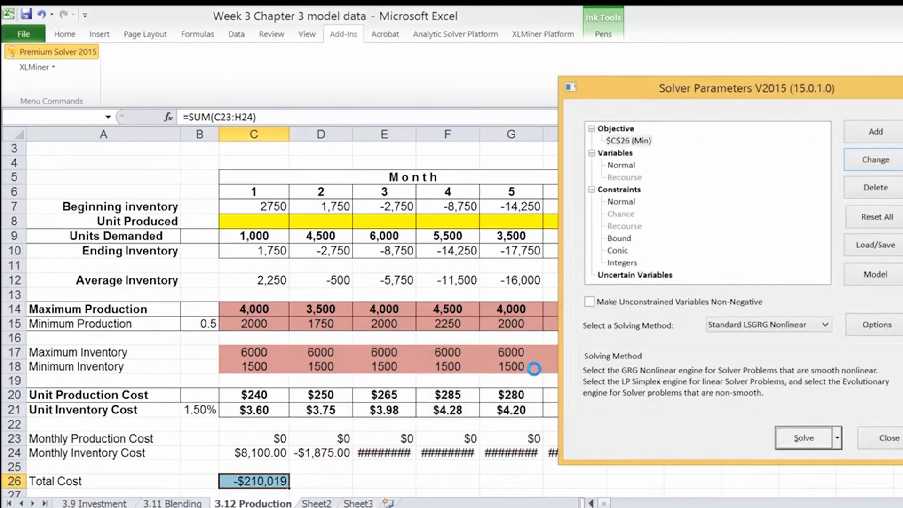
# Add the Unit Produced cells C8:H8 as the Solver variable cells
pyautogui.click(617, 155)
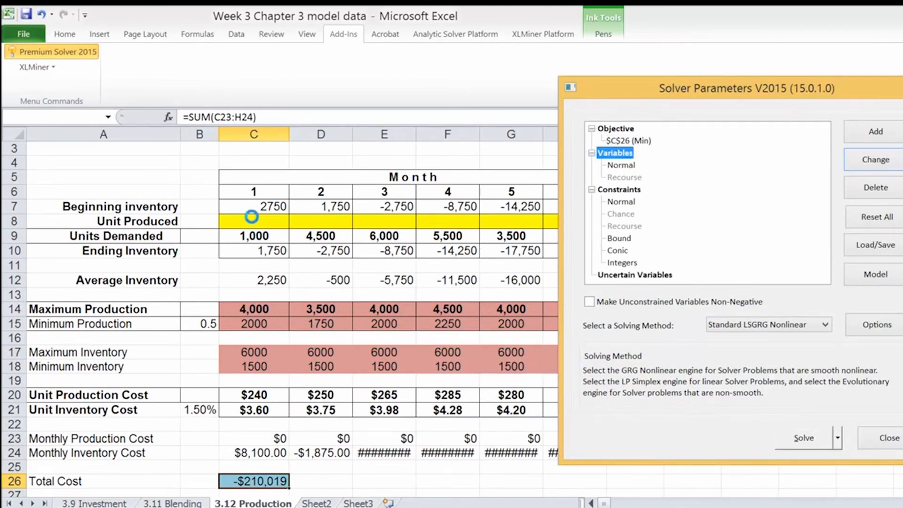
pyautogui.click(866, 133)
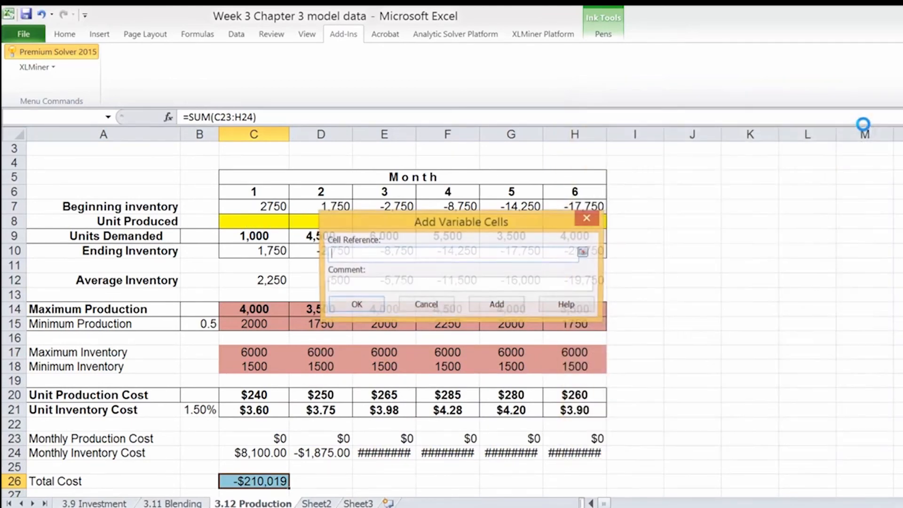
pyautogui.moveTo(399, 218); pyautogui.dragTo(332, 269)
pyautogui.moveTo(281, 221); pyautogui.dragTo(552, 217)
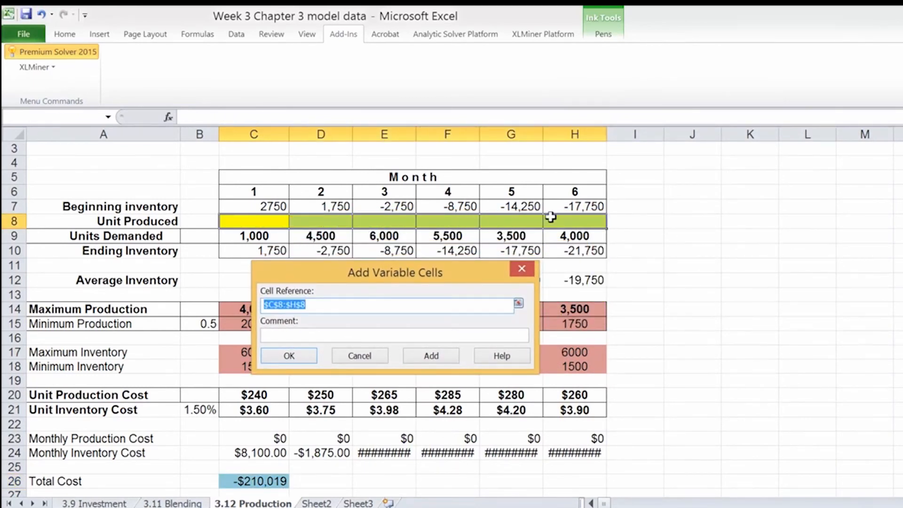
pyautogui.click(289, 356)
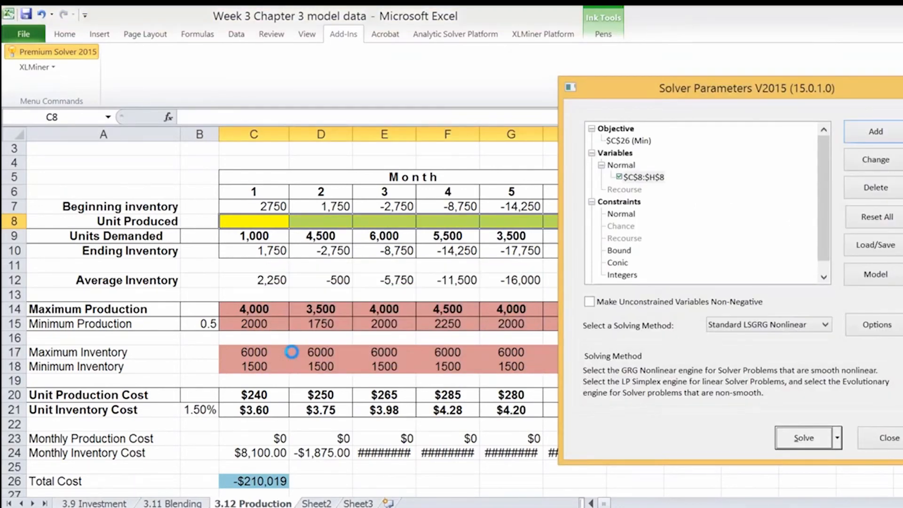
# Add a constraint keeping the units produced in C8:H8 <= the maximum production in C14:H14
pyautogui.click(618, 203)
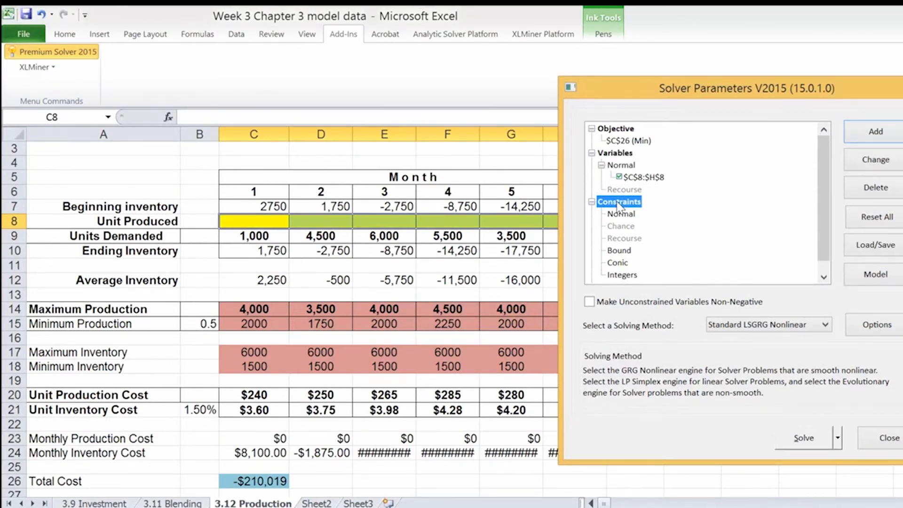
pyautogui.click(875, 131)
pyautogui.moveTo(260, 219); pyautogui.dragTo(560, 218)
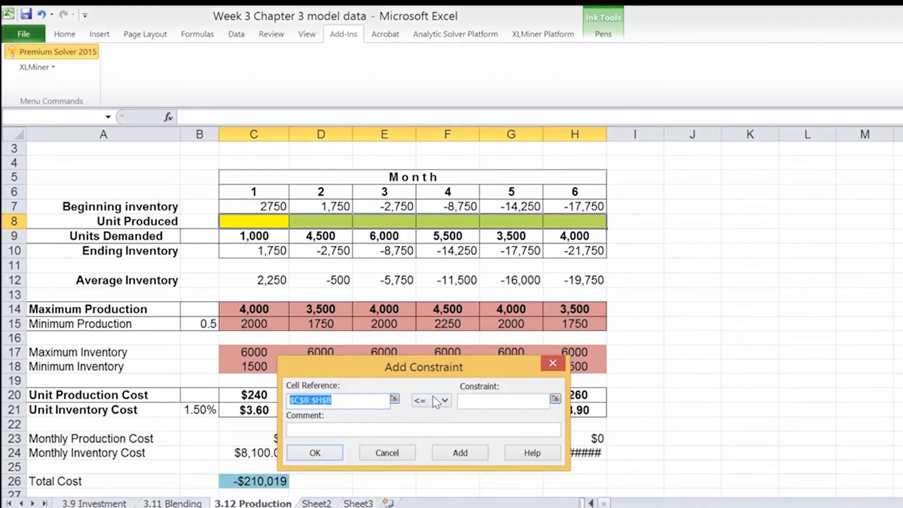
pyautogui.click(460, 400)
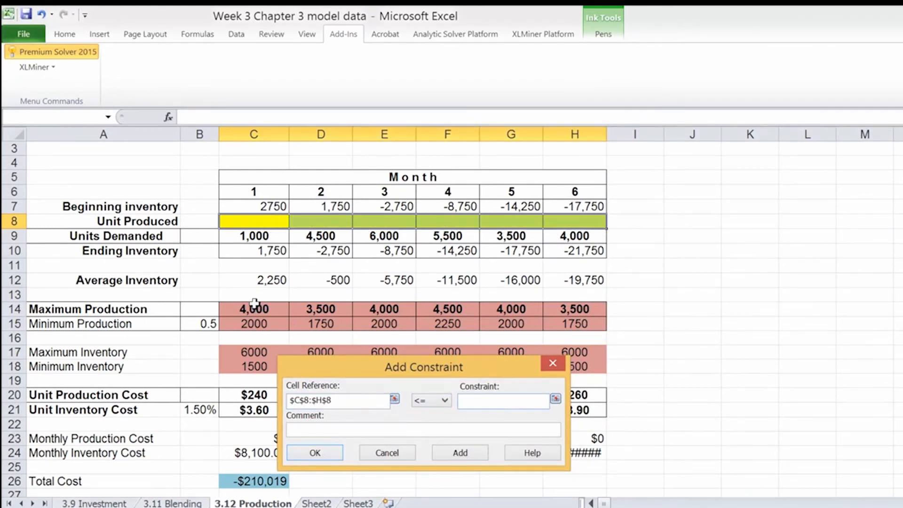
pyautogui.moveTo(249, 305)
pyautogui.mouseDown()
pyautogui.moveTo(568, 308)
pyautogui.moveTo(551, 304)
pyautogui.mouseUp()
pyautogui.click(461, 452)
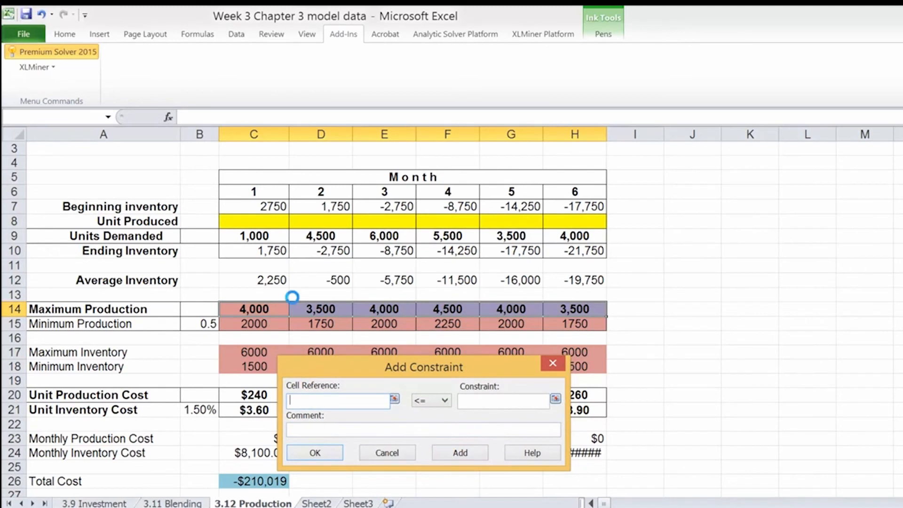
# Add a constraint keeping the units produced in C8:H8 >= the minimum production in C15:H15
pyautogui.moveTo(257, 218); pyautogui.dragTo(569, 221)
pyautogui.click(444, 400)
pyautogui.click(431, 426)
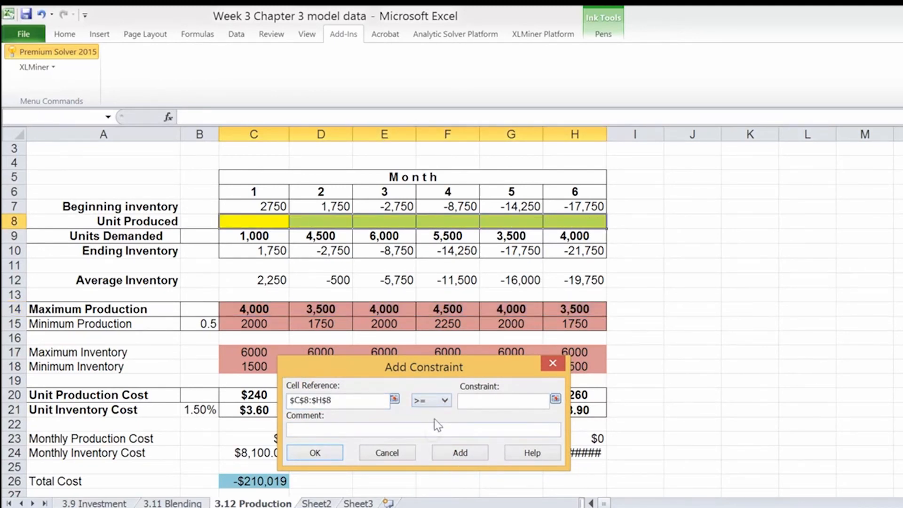
pyautogui.click(479, 399)
pyautogui.moveTo(262, 323); pyautogui.dragTo(550, 318)
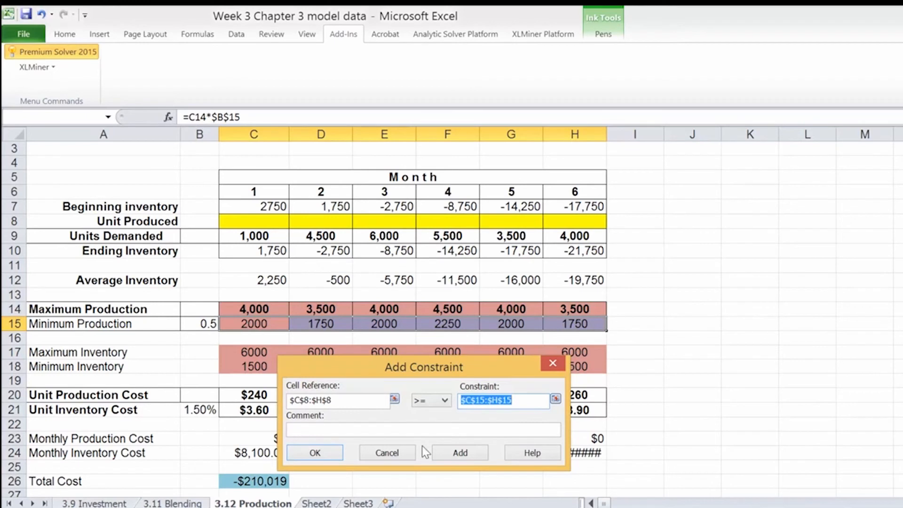
pyautogui.click(464, 453)
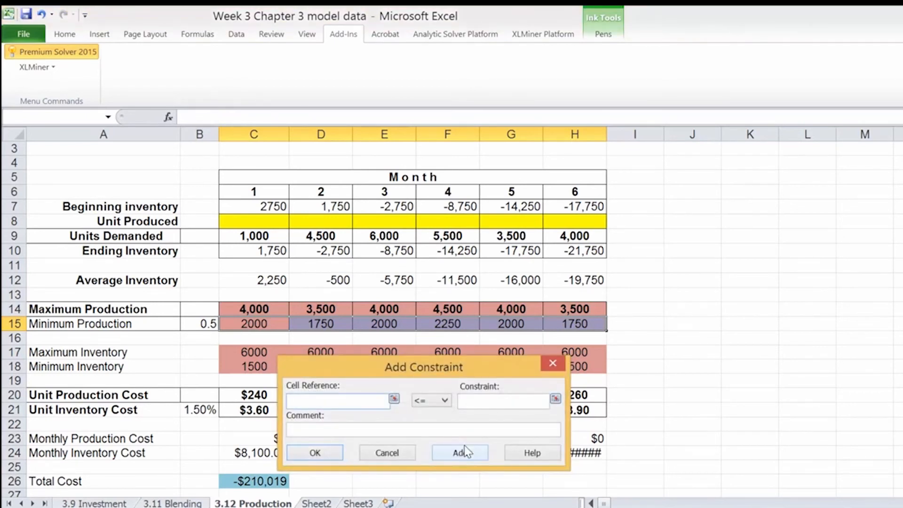
# Add a constraint keeping the ending inventory in C10:H10 <= the maximum inventory in C17:H17
pyautogui.moveTo(383, 362); pyautogui.dragTo(344, 391)
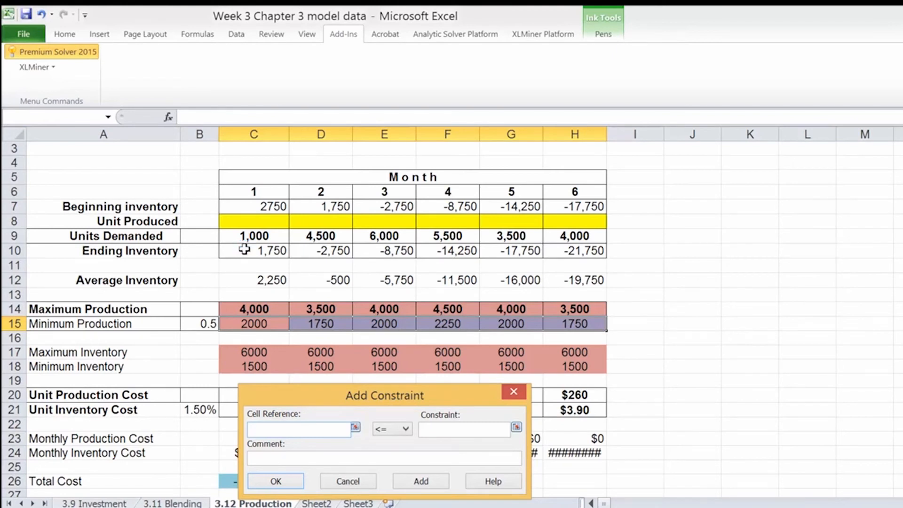
pyautogui.moveTo(243, 249); pyautogui.dragTo(549, 244)
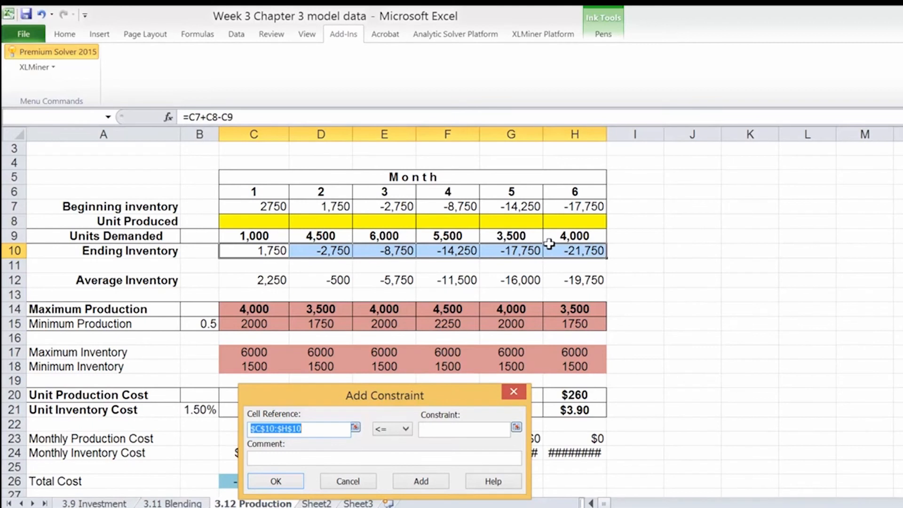
pyautogui.click(426, 429)
pyautogui.moveTo(245, 349); pyautogui.dragTo(559, 349)
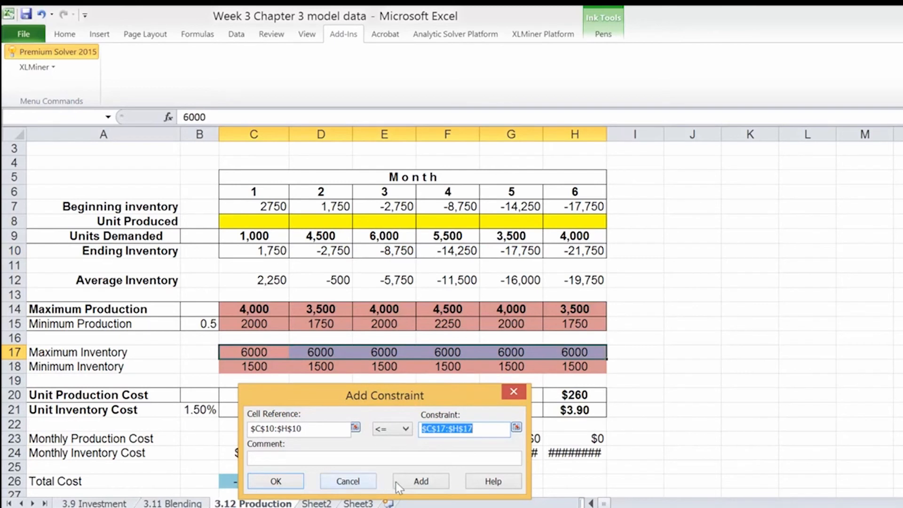
pyautogui.click(430, 481)
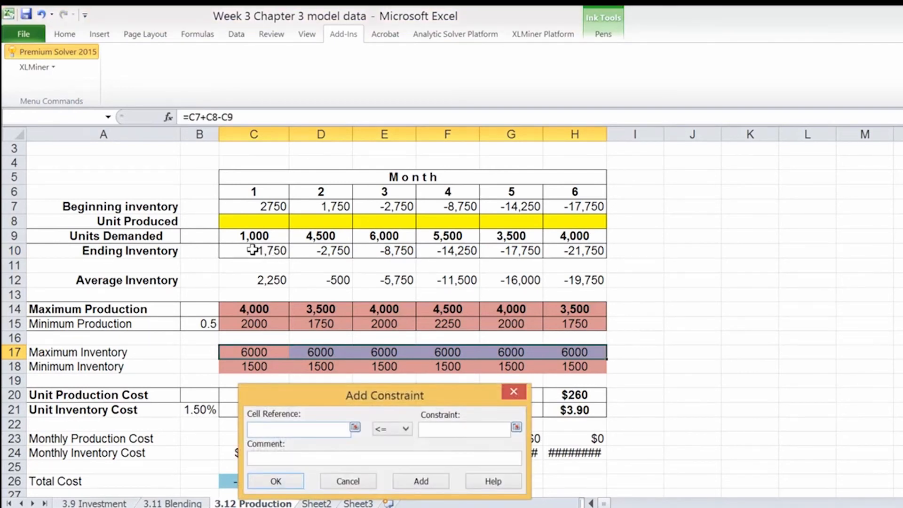
# Add a final constraint keeping the ending inventory in C10:H10 >= the minimum inventory in C18:H18 and return to the Solver parameters
pyautogui.moveTo(248, 249); pyautogui.dragTo(574, 251)
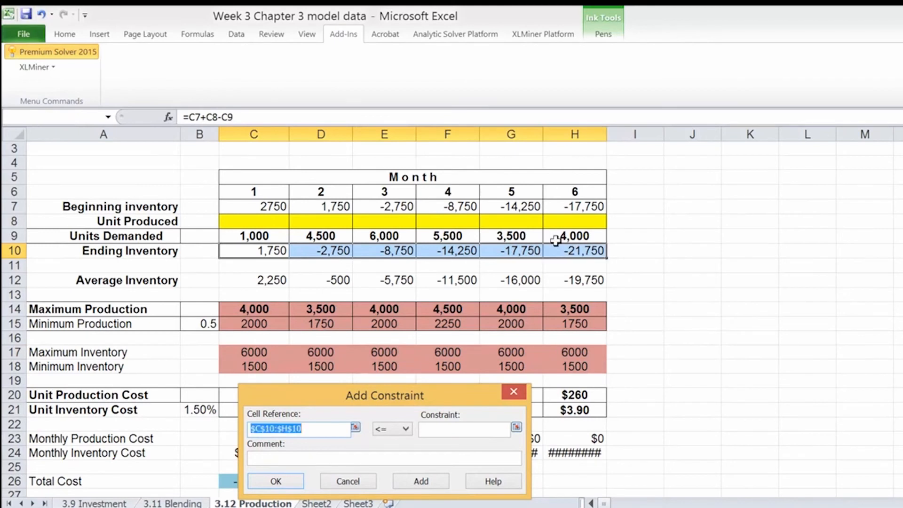
pyautogui.click(405, 429)
pyautogui.click(397, 461)
pyautogui.click(432, 428)
pyautogui.moveTo(253, 366); pyautogui.dragTo(557, 360)
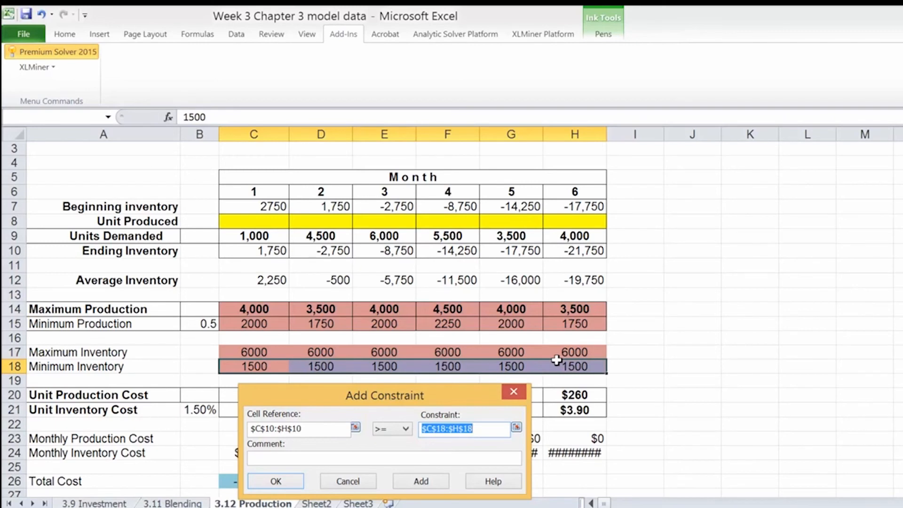
pyautogui.click(277, 481)
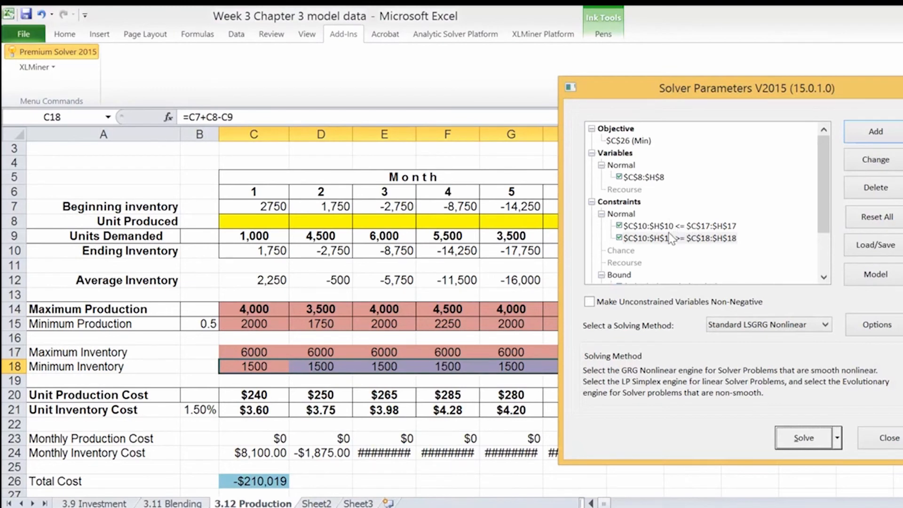
# Solve the model with the Standard LP/Quadratic method, skip the guidance, and keep the Solver solution
pyautogui.moveTo(826, 164); pyautogui.dragTo(824, 203)
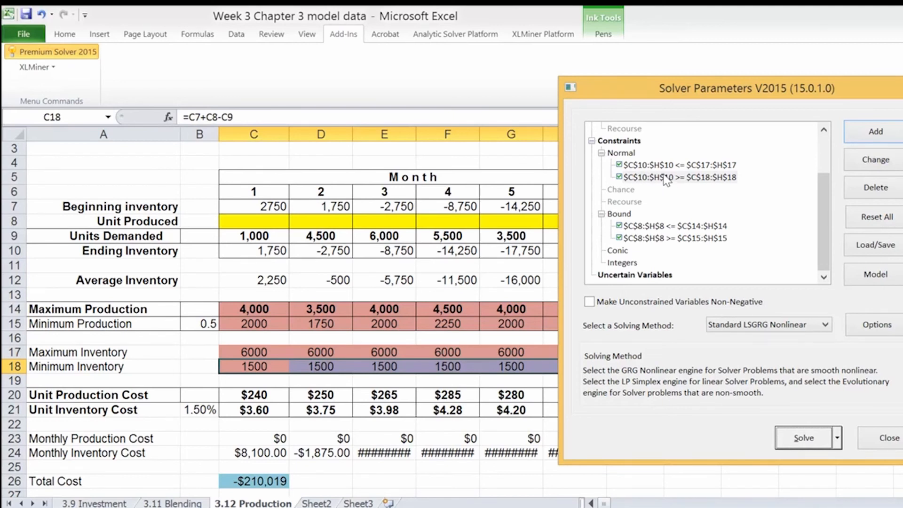
pyautogui.click(779, 329)
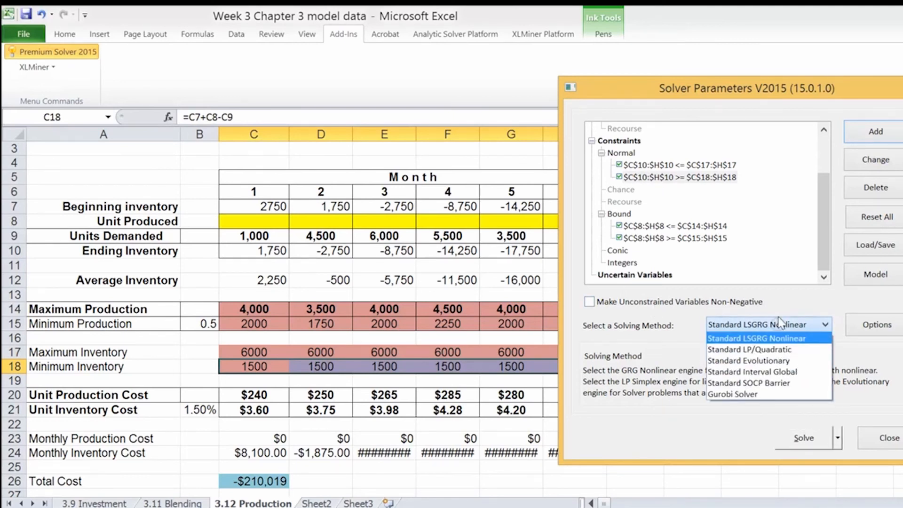
pyautogui.click(727, 348)
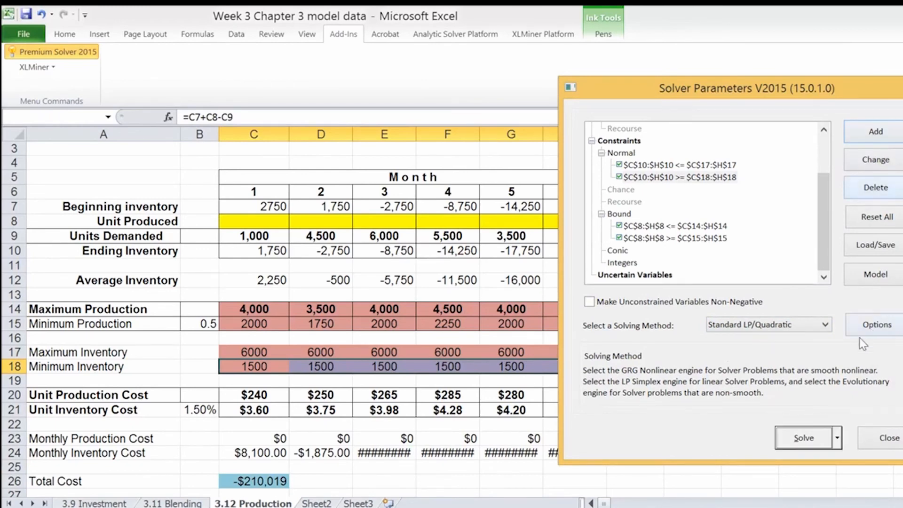
pyautogui.click(800, 438)
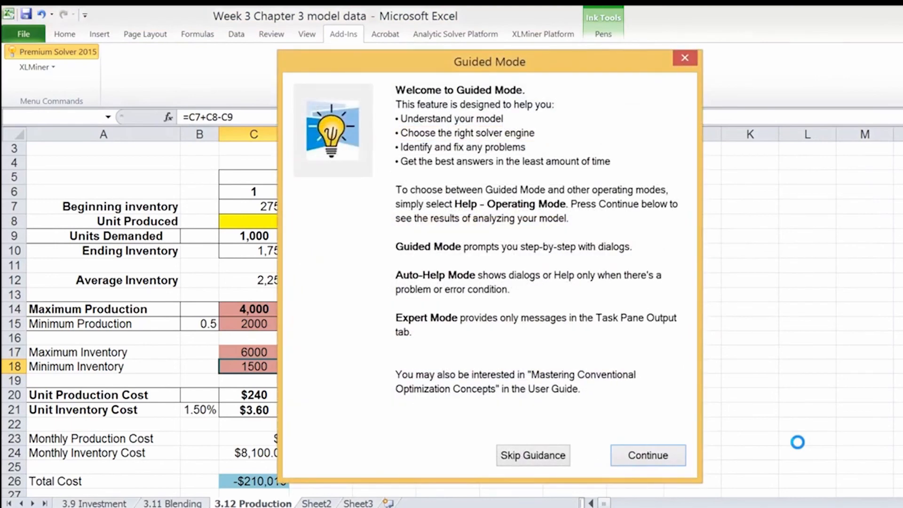
pyautogui.click(544, 459)
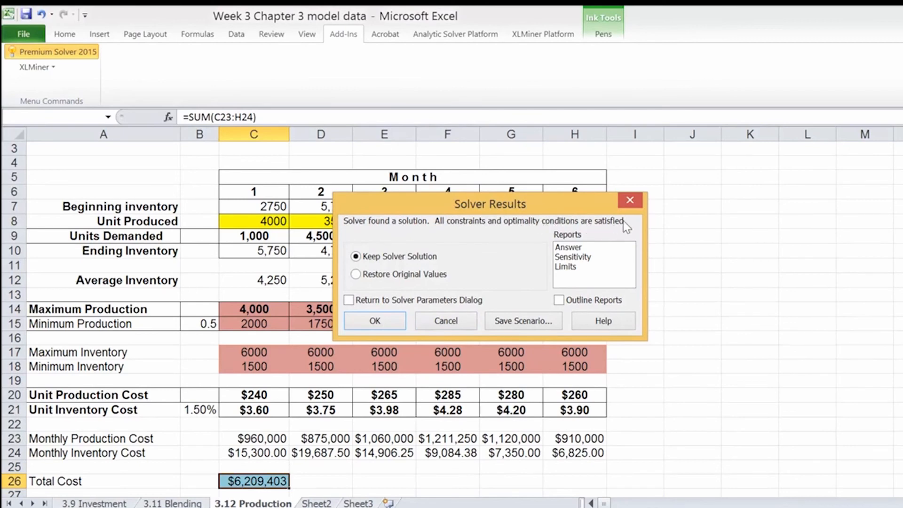
pyautogui.click(394, 325)
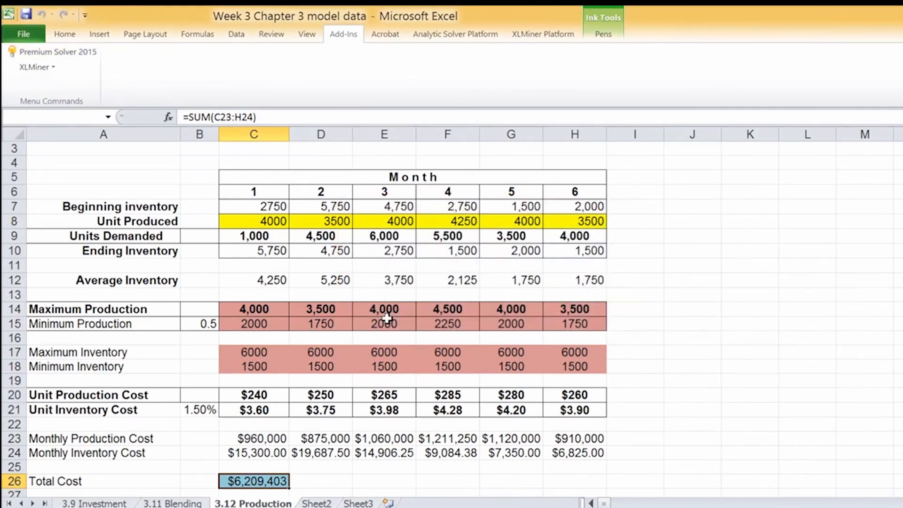
# Center the contents of the model range C6:H26
pyautogui.moveTo(256, 193); pyautogui.dragTo(545, 471)
pyautogui.click(65, 35)
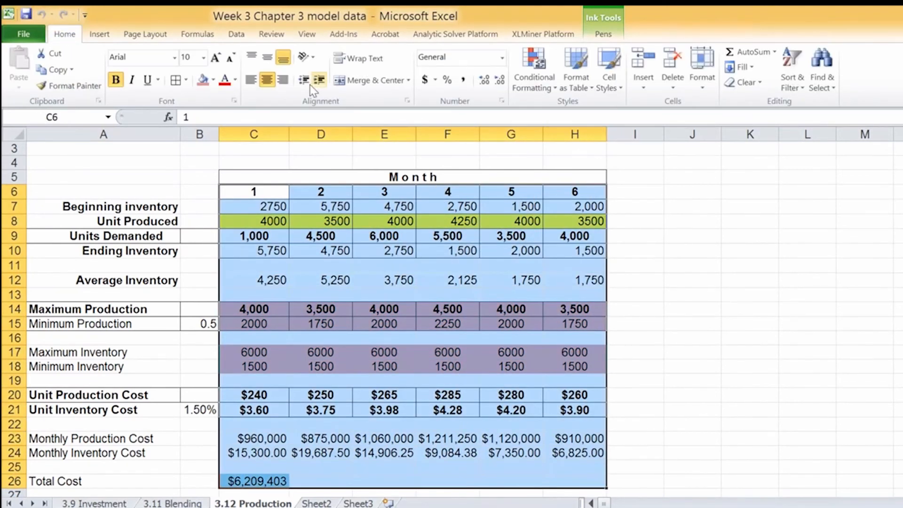
pyautogui.click(267, 80)
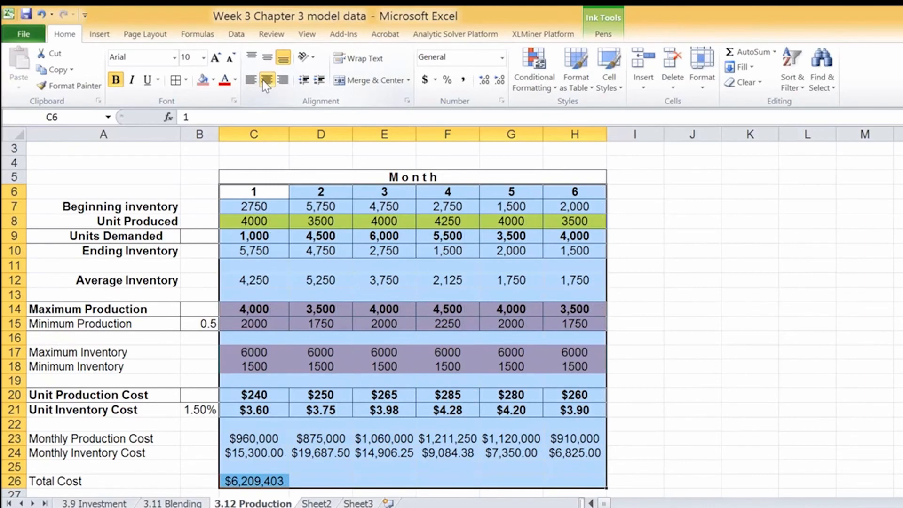
# Apply outside borders to the Beginning inventory cells A7:B7 and the Unit Produced cells A8:B8
pyautogui.click(128, 281)
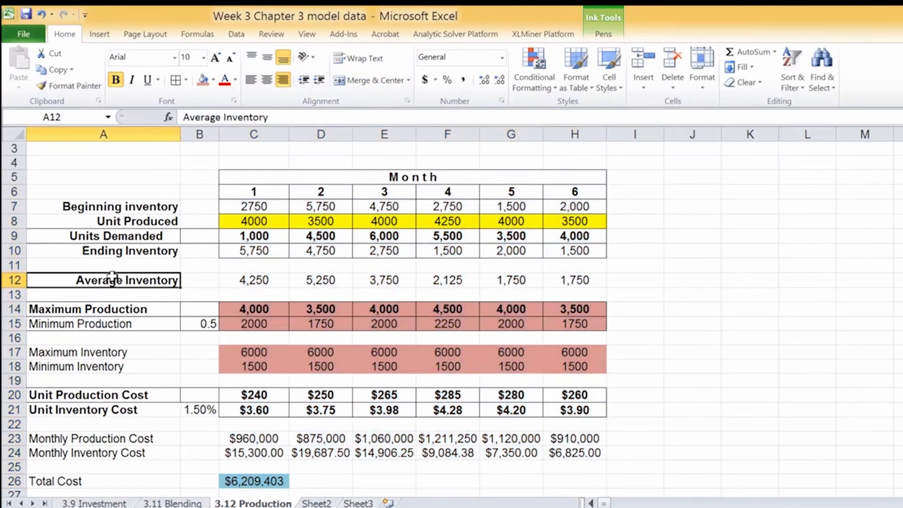
pyautogui.moveTo(127, 212); pyautogui.dragTo(200, 208)
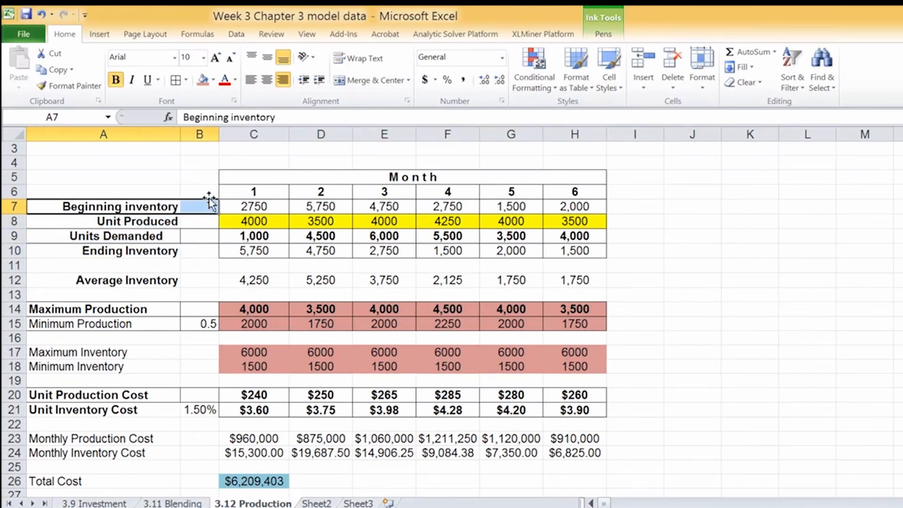
pyautogui.click(186, 79)
pyautogui.click(114, 214)
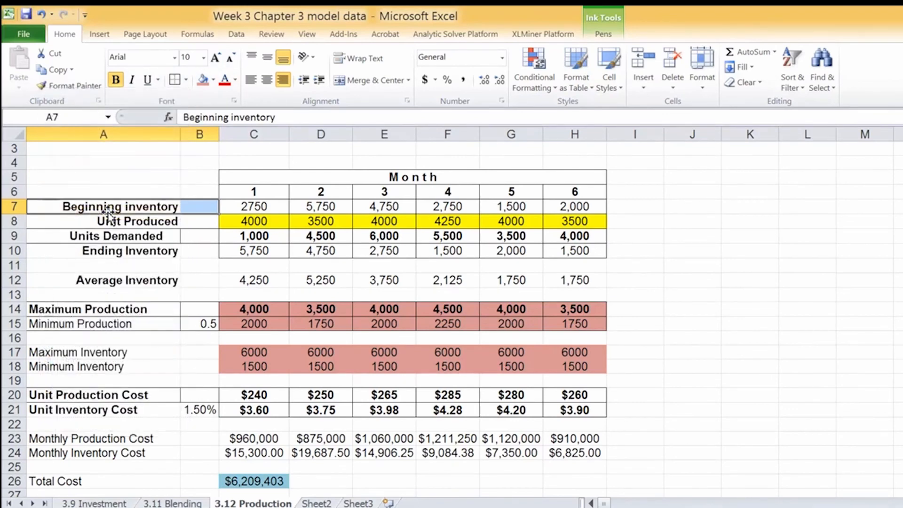
pyautogui.moveTo(122, 222); pyautogui.dragTo(191, 220)
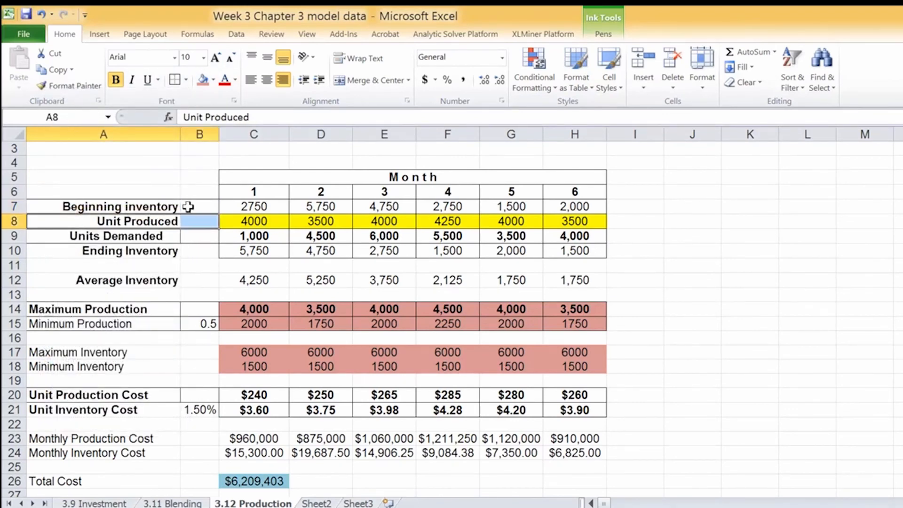
pyautogui.click(189, 80)
pyautogui.click(120, 211)
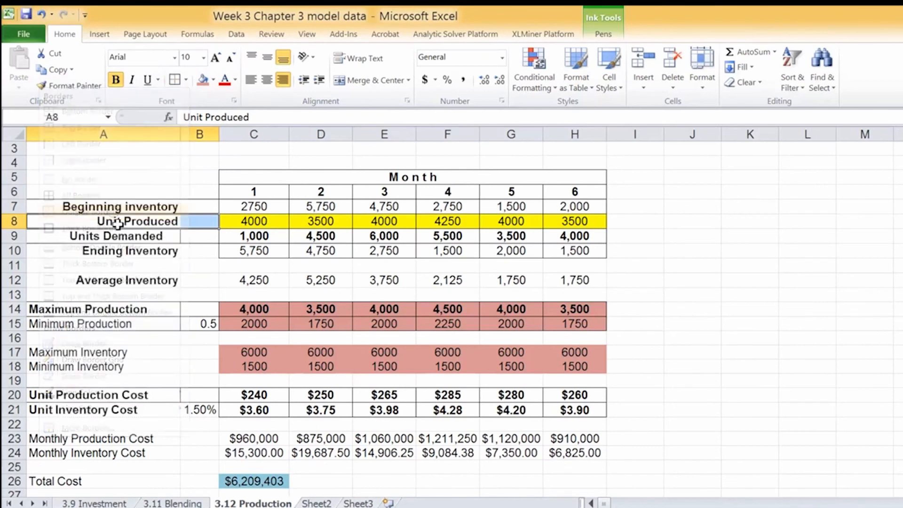
# Clear the existing borders of the Units Demanded cells A9:B9 and apply an outside border around them
pyautogui.moveTo(153, 235); pyautogui.dragTo(191, 233)
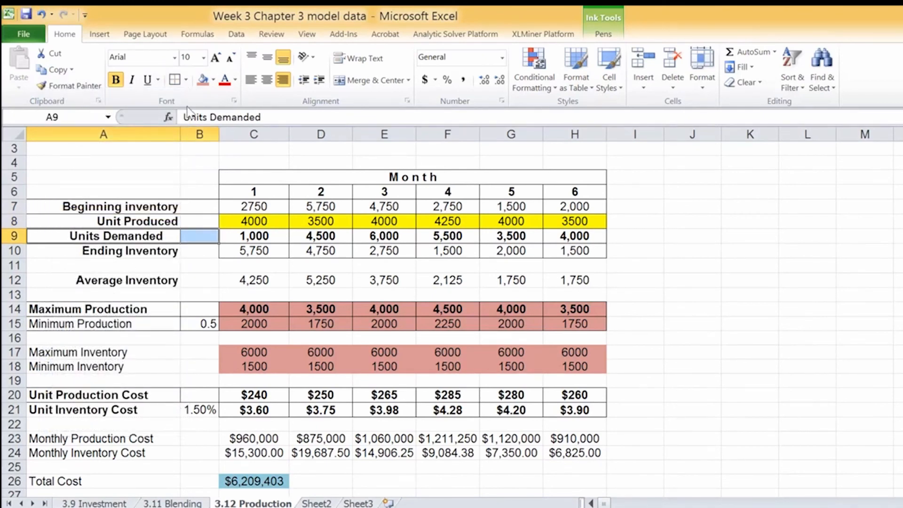
pyautogui.click(186, 80)
pyautogui.click(115, 210)
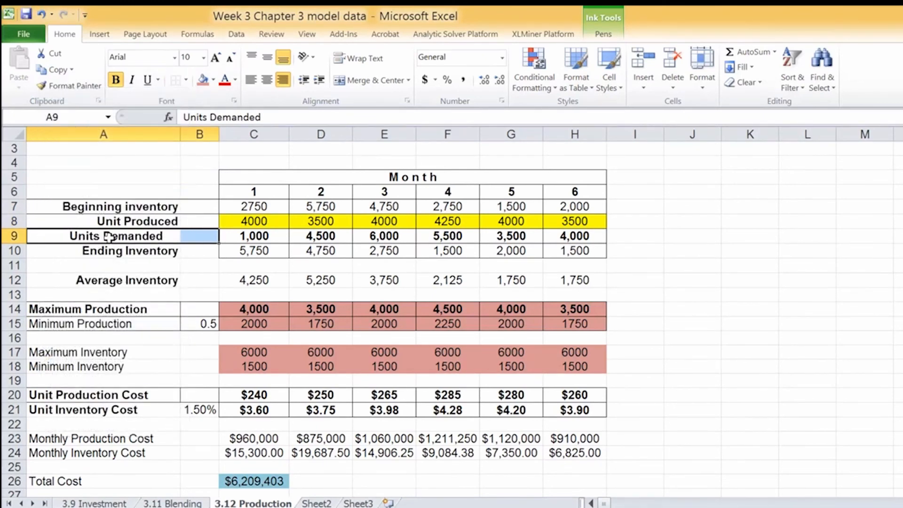
pyautogui.moveTo(137, 233); pyautogui.dragTo(192, 234)
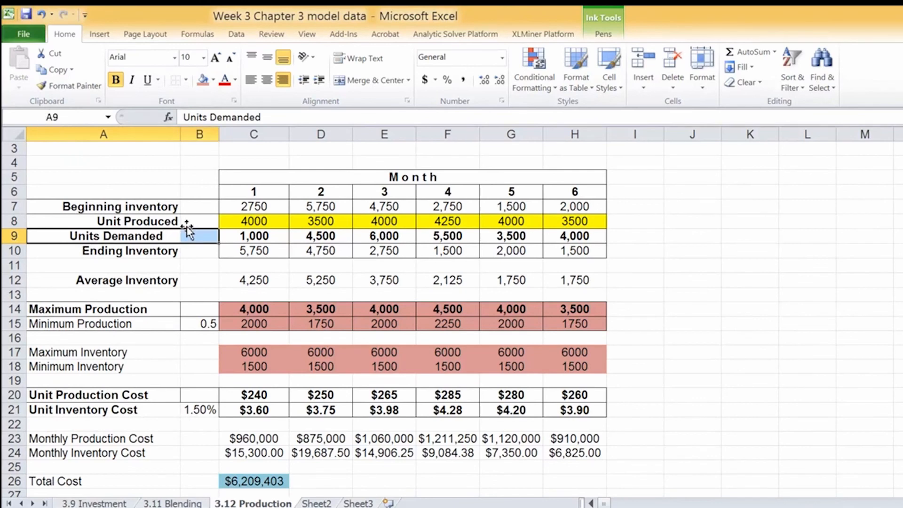
pyautogui.click(186, 80)
pyautogui.click(115, 210)
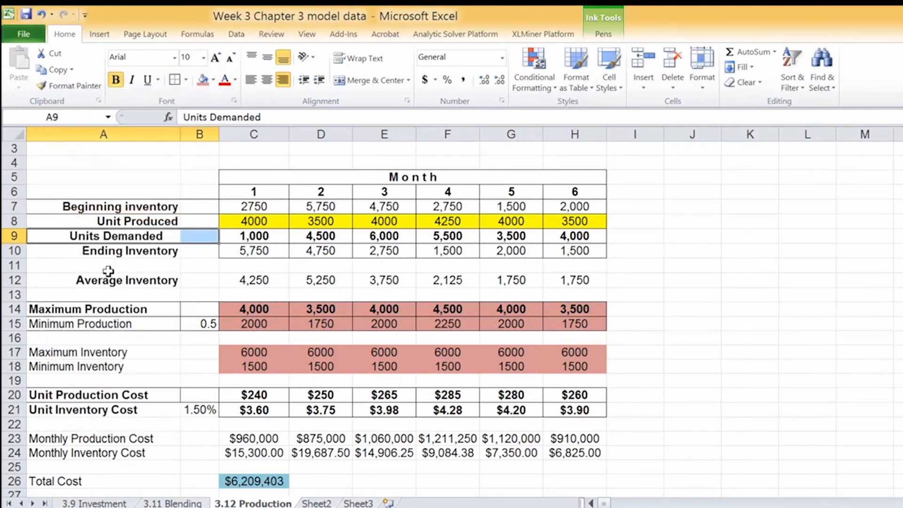
# Apply an outside border to the Ending Inventory cells A10:B10
pyautogui.moveTo(87, 250); pyautogui.dragTo(190, 249)
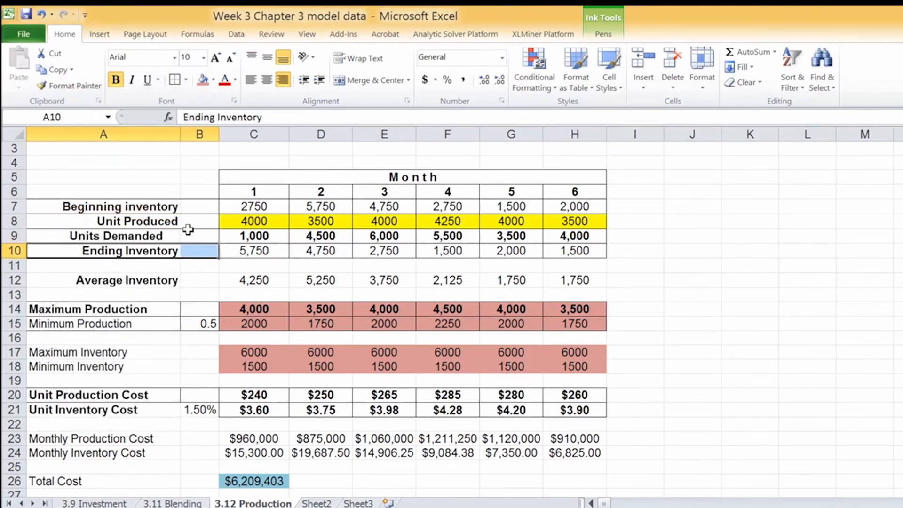
pyautogui.click(186, 80)
pyautogui.click(102, 209)
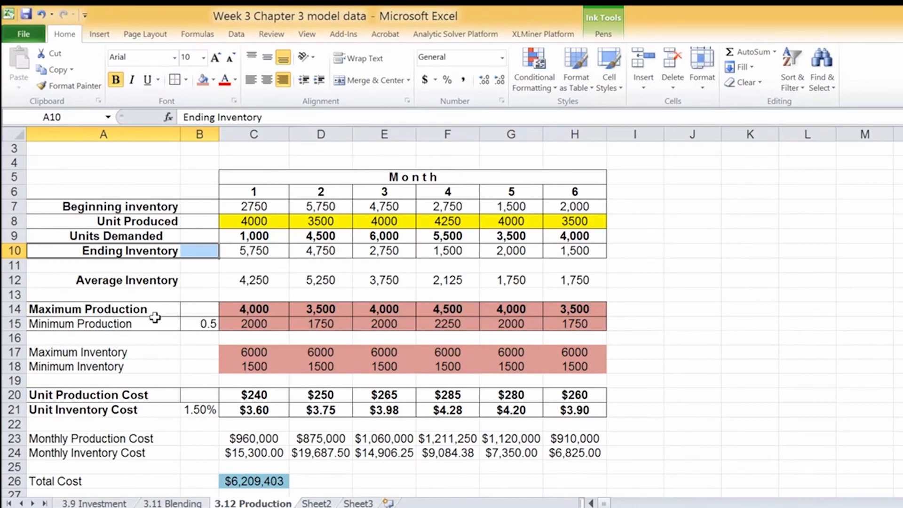
# Remove the borders from the Maximum Production cells A14:B14 and apply an outside border around them
pyautogui.moveTo(160, 309); pyautogui.dragTo(189, 308)
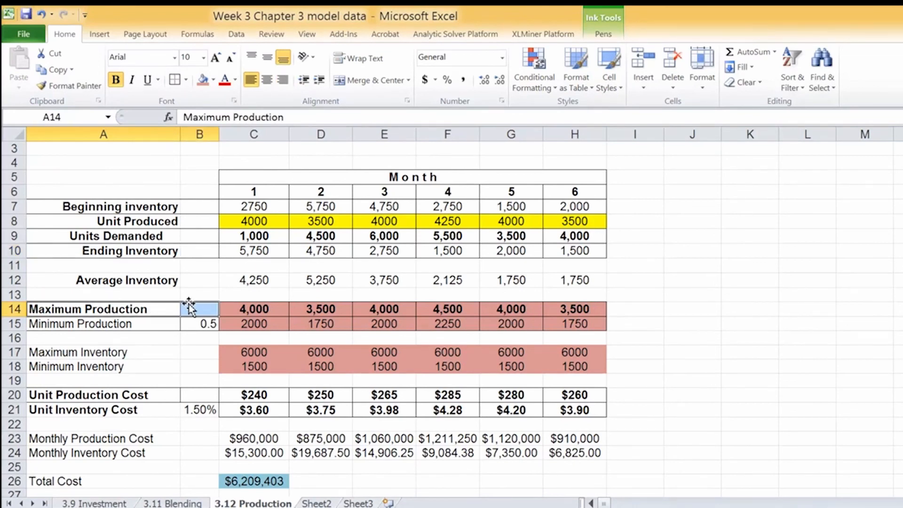
pyautogui.click(185, 80)
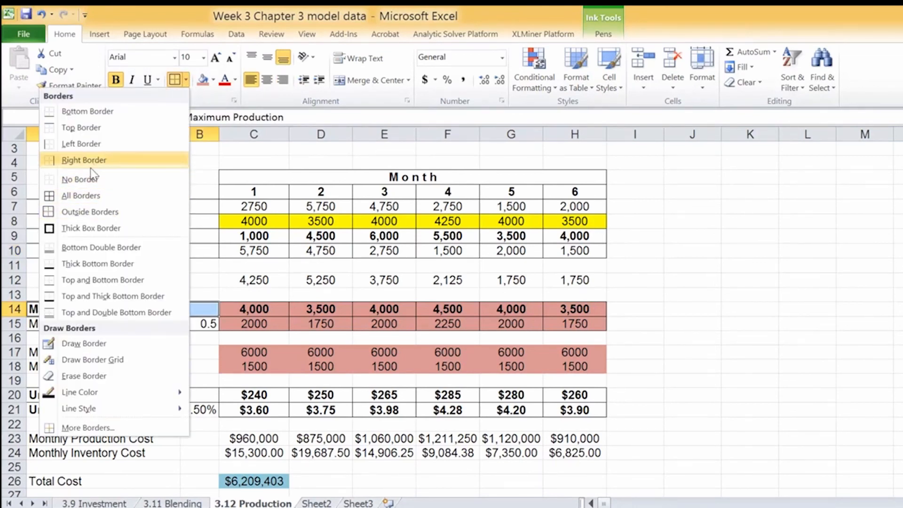
pyautogui.click(91, 179)
pyautogui.click(186, 80)
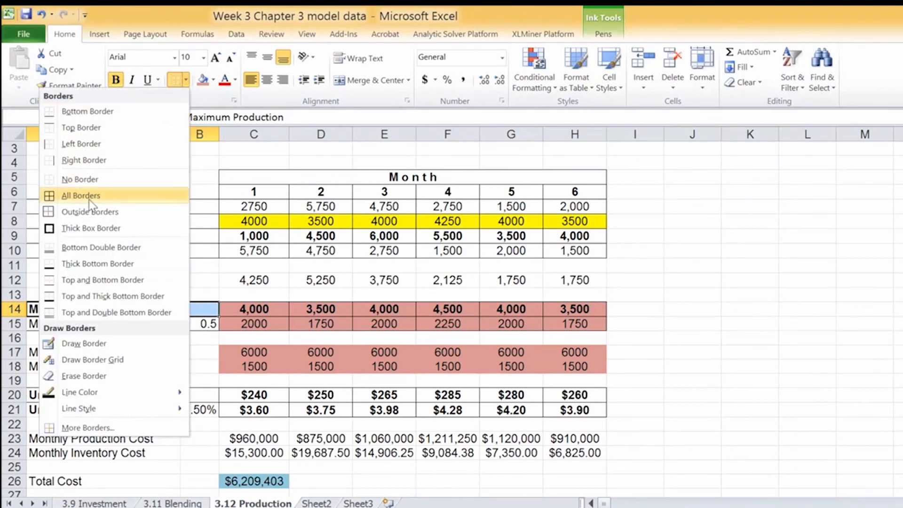
pyautogui.click(93, 207)
# Apply outside borders to the Maximum Inventory cells A17:B17 and the Minimum Inventory cells A18:B18
pyautogui.click(151, 353)
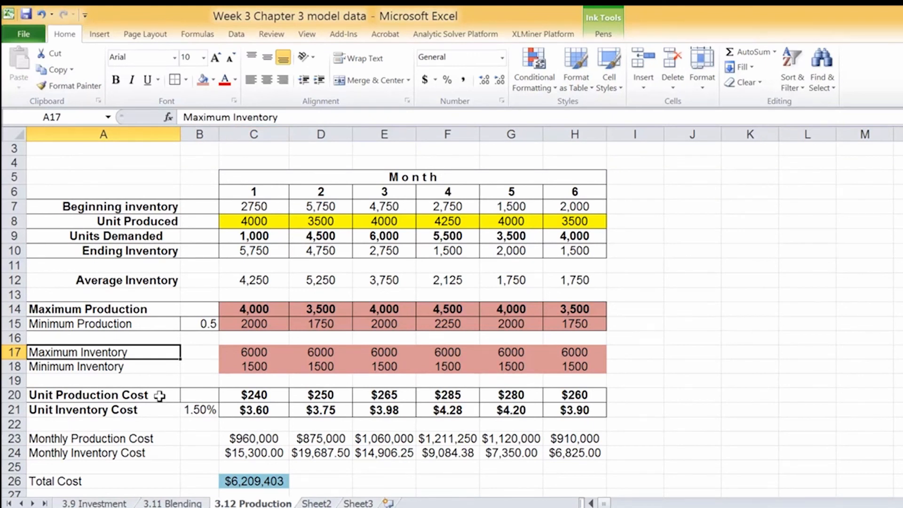
pyautogui.moveTo(134, 350); pyautogui.dragTo(188, 348)
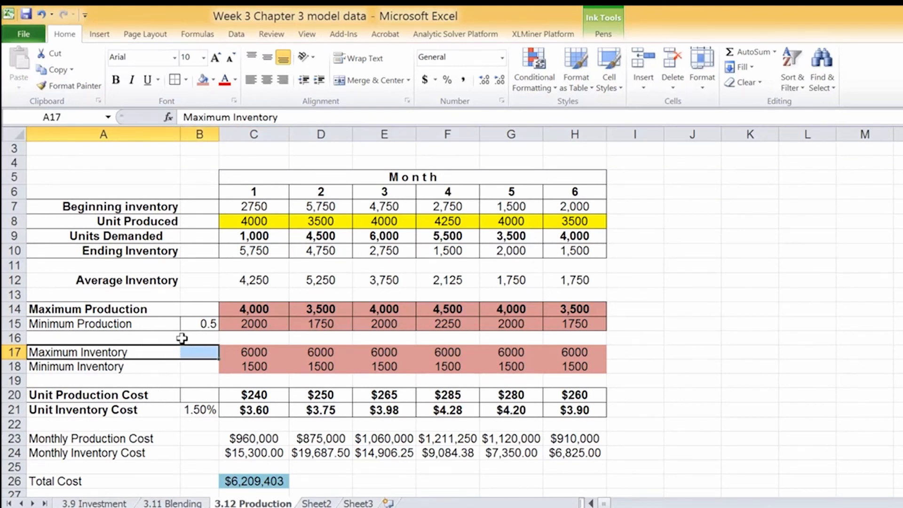
pyautogui.click(174, 81)
pyautogui.moveTo(137, 369); pyautogui.dragTo(193, 366)
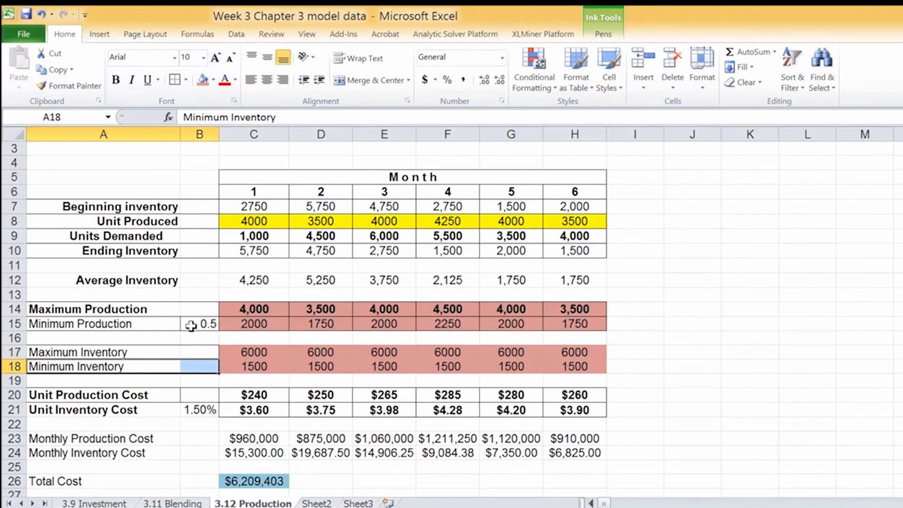
pyautogui.click(172, 79)
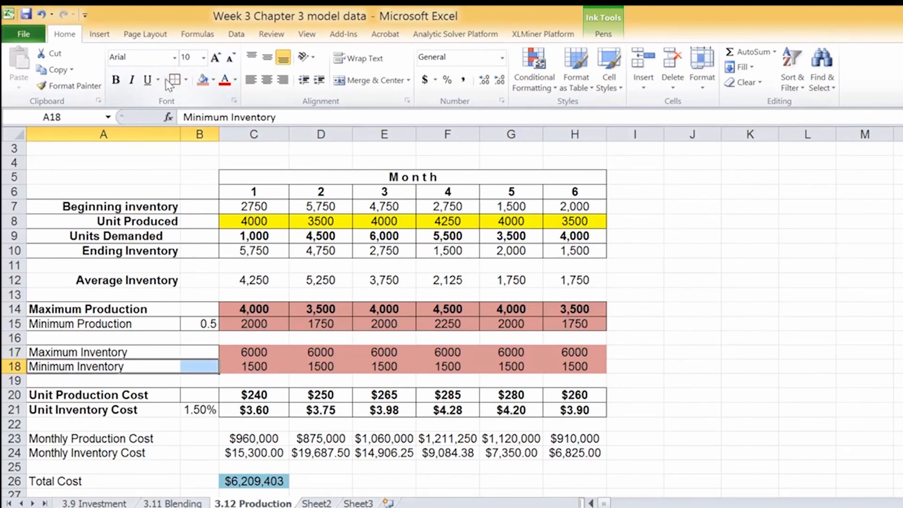
# Make all the row labels in A7:A18 bold and right-aligned
pyautogui.moveTo(150, 207); pyautogui.dragTo(145, 362)
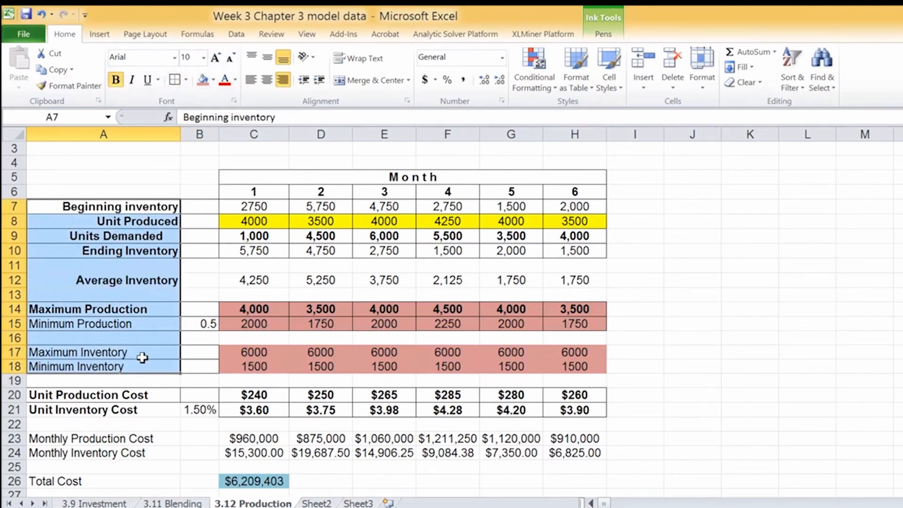
pyautogui.click(116, 80)
pyautogui.click(115, 80)
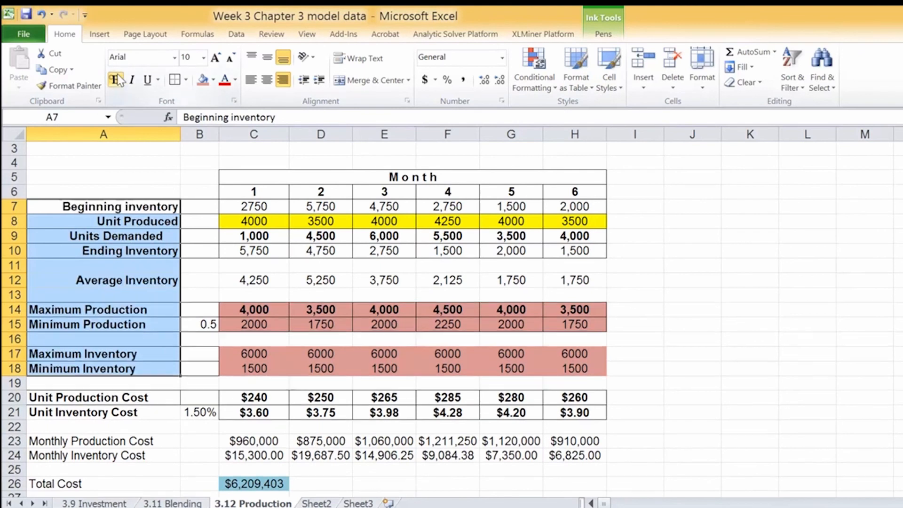
pyautogui.click(283, 81)
pyautogui.click(284, 81)
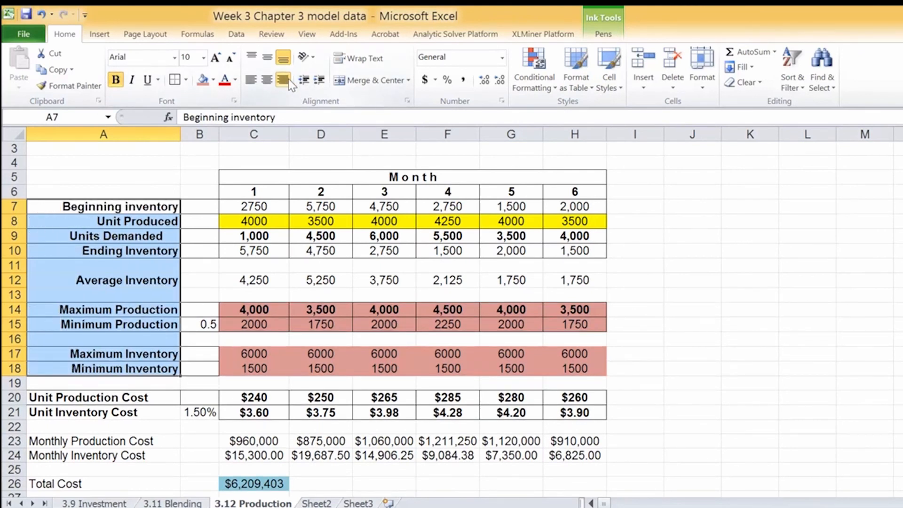
# Make the unit and monthly cost labels in A20:A24 bold and right-aligned
pyautogui.moveTo(136, 398); pyautogui.dragTo(139, 453)
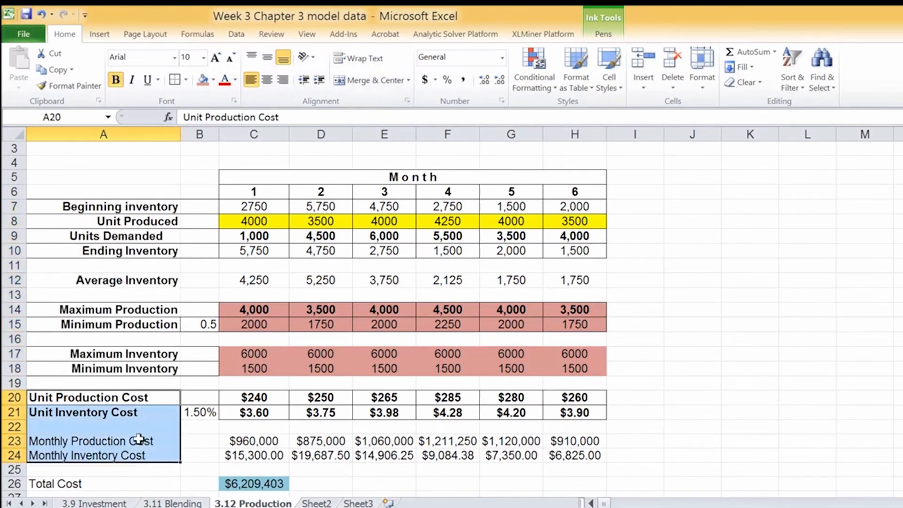
pyautogui.click(116, 80)
pyautogui.click(116, 80)
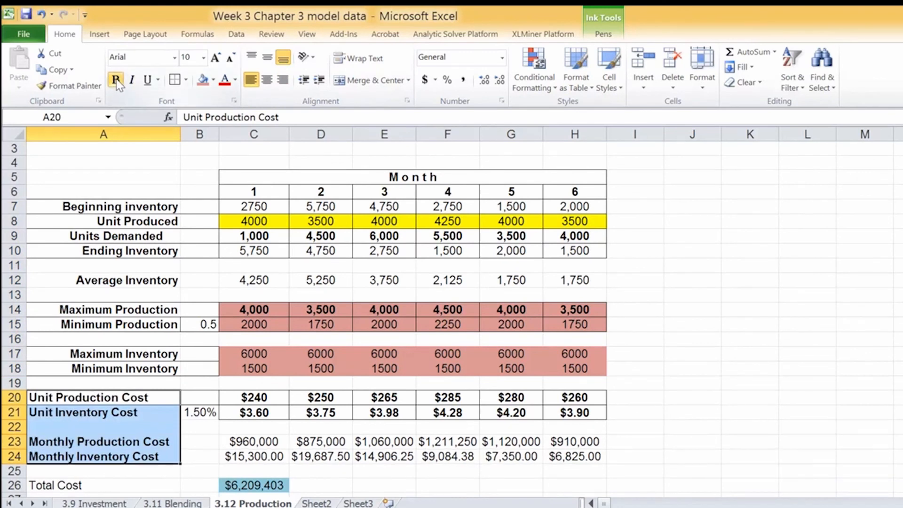
pyautogui.click(282, 81)
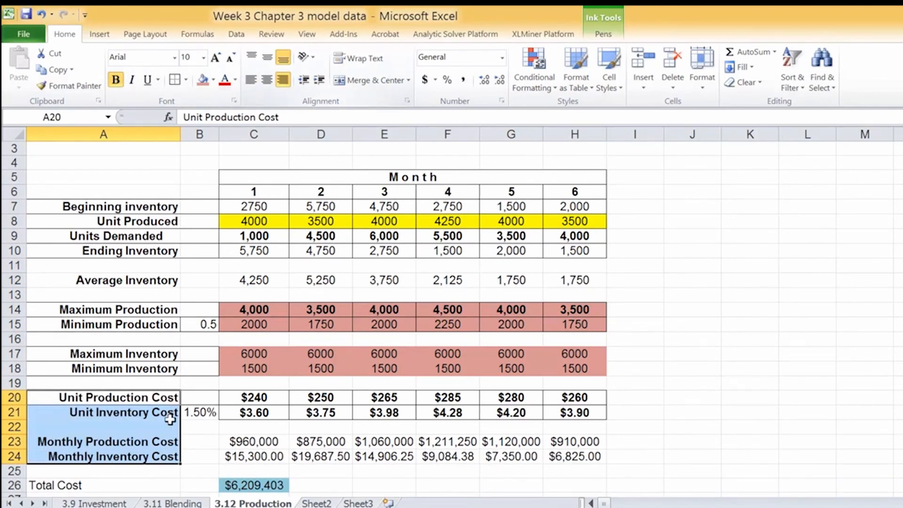
# Apply outside borders to the Monthly Production Cost cells A23:B23 and the Monthly Inventory Cost cells A24:B24
pyautogui.click(160, 399)
pyautogui.moveTo(168, 441)
pyautogui.mouseDown()
pyautogui.moveTo(193, 441)
pyautogui.moveTo(194, 456)
pyautogui.mouseUp()
pyautogui.click(174, 81)
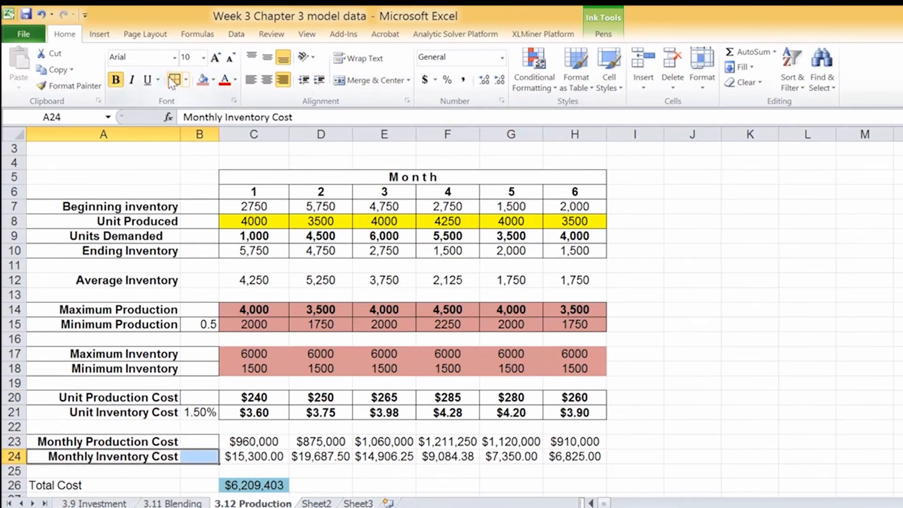
# Make the Total Cost label in A26 bold and right-aligned
pyautogui.click(124, 482)
pyautogui.click(115, 80)
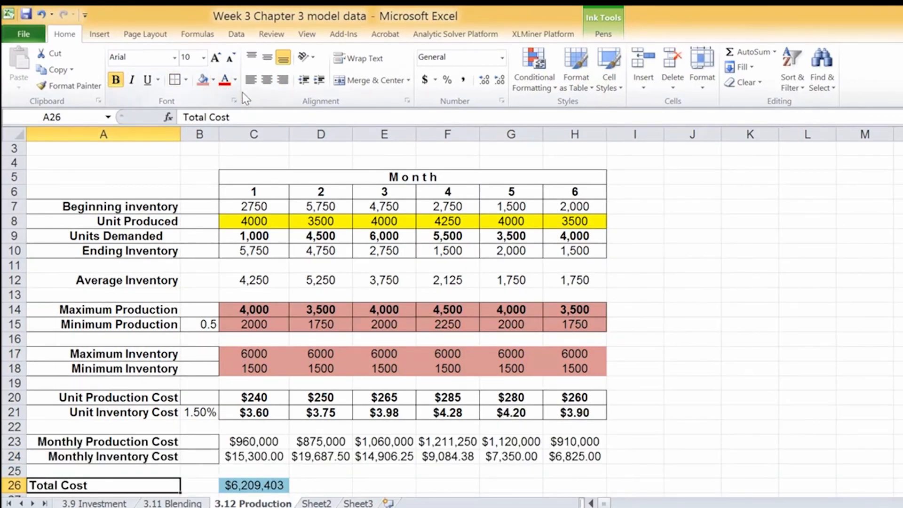
pyautogui.click(282, 81)
# Put a thick box border around the total cost value in C26
pyautogui.click(253, 484)
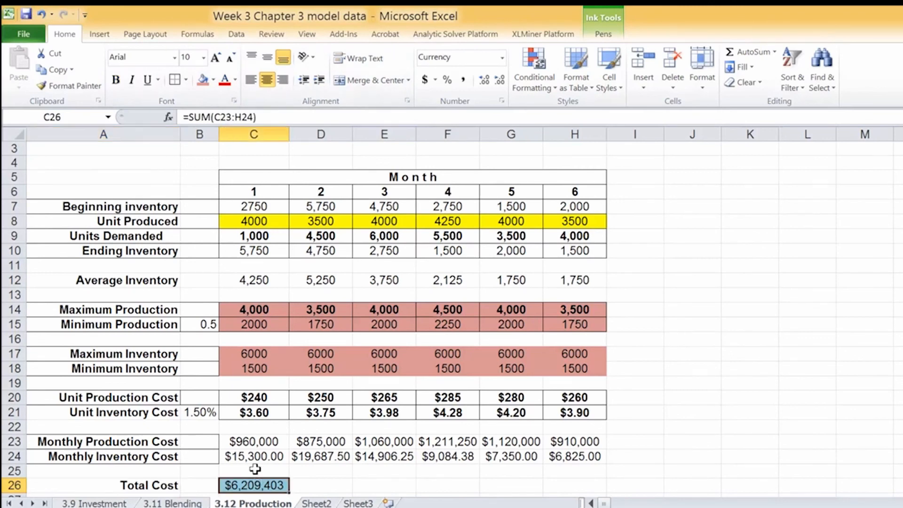
pyautogui.click(185, 80)
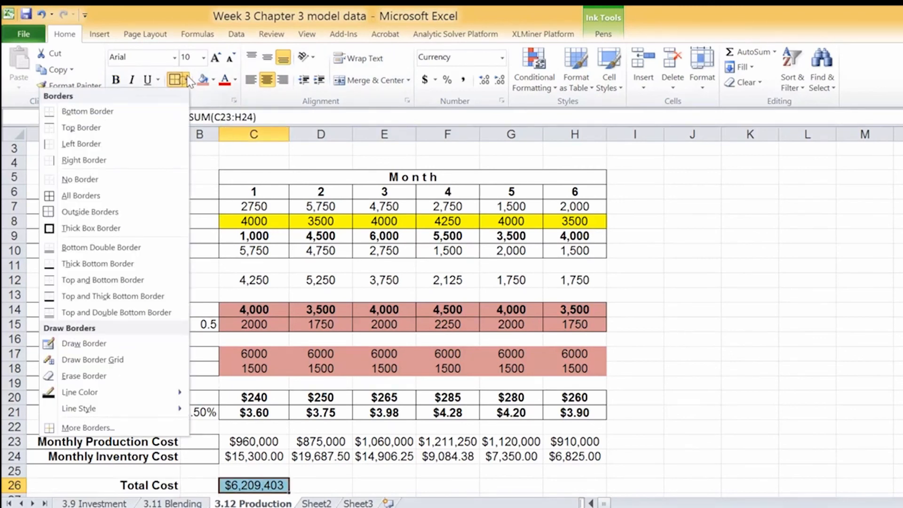
pyautogui.click(98, 228)
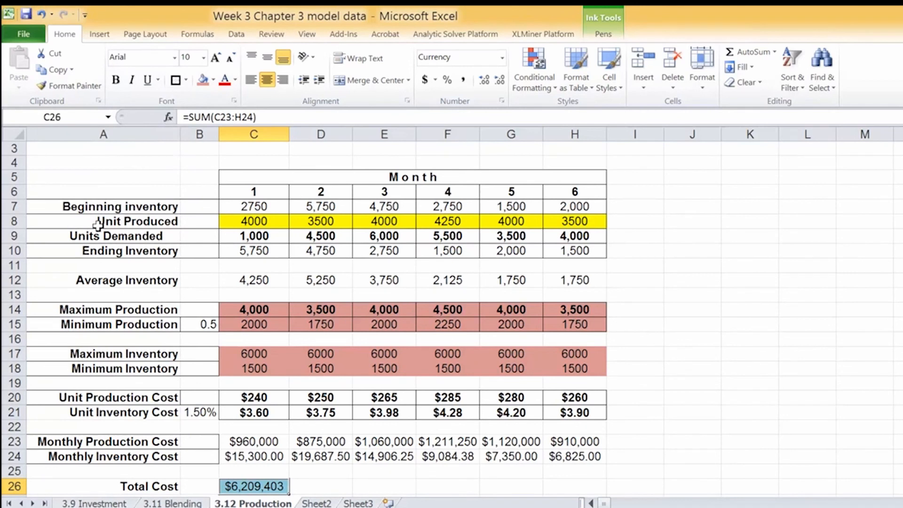
pyautogui.scroll(-1, 749, 381)
pyautogui.click(751, 383)
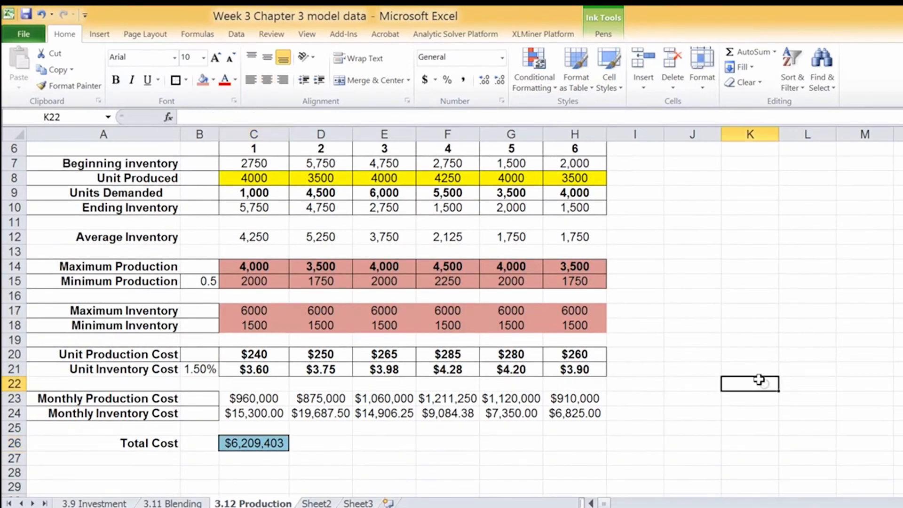
# Apply all borders to the monthly cost values C23:H24 and to the maximum and minimum inventory values C17:H18
pyautogui.click(287, 399)
pyautogui.moveTo(290, 400); pyautogui.dragTo(583, 414)
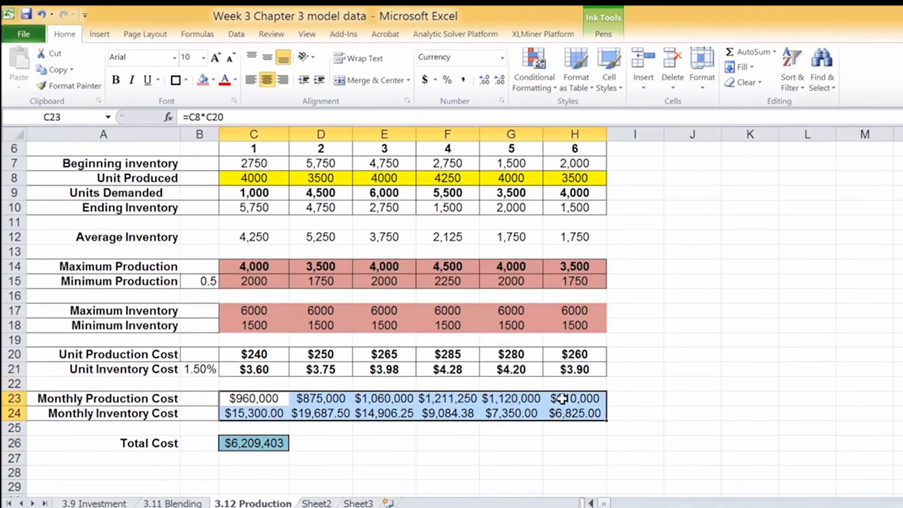
pyautogui.click(186, 80)
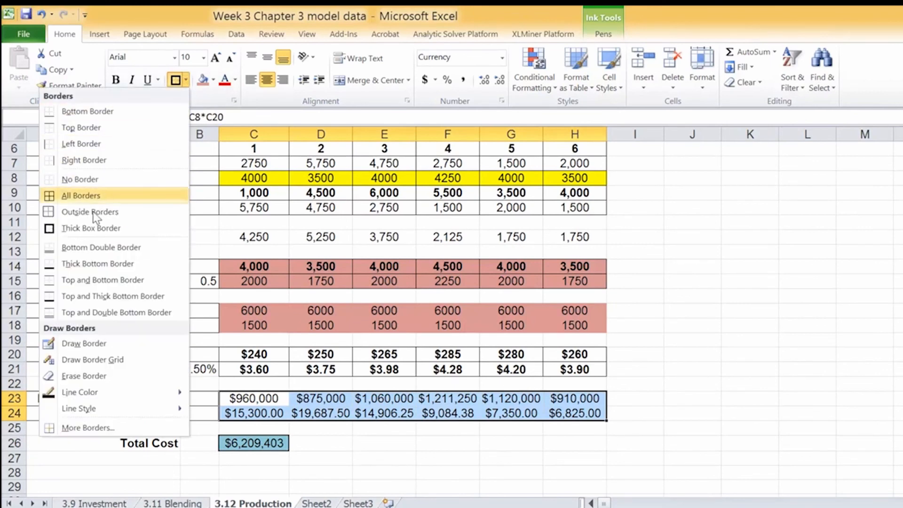
pyautogui.click(108, 196)
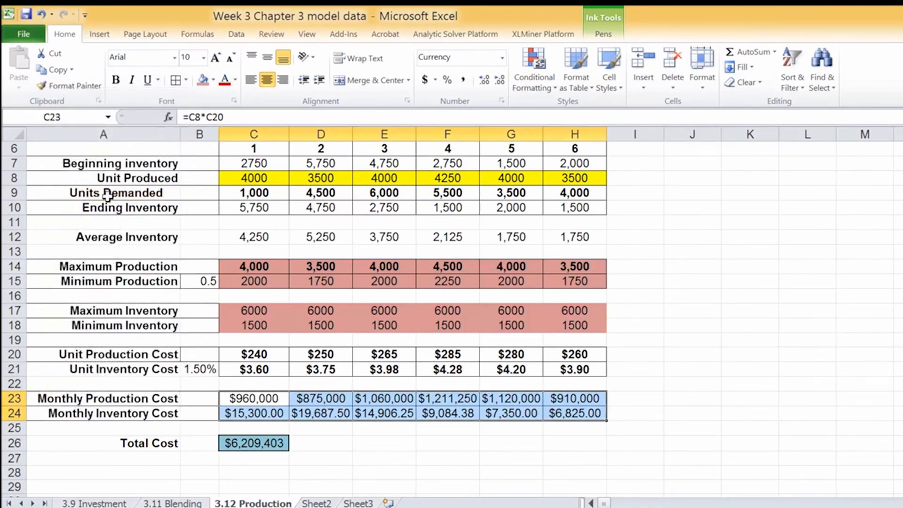
pyautogui.moveTo(263, 311); pyautogui.dragTo(570, 310)
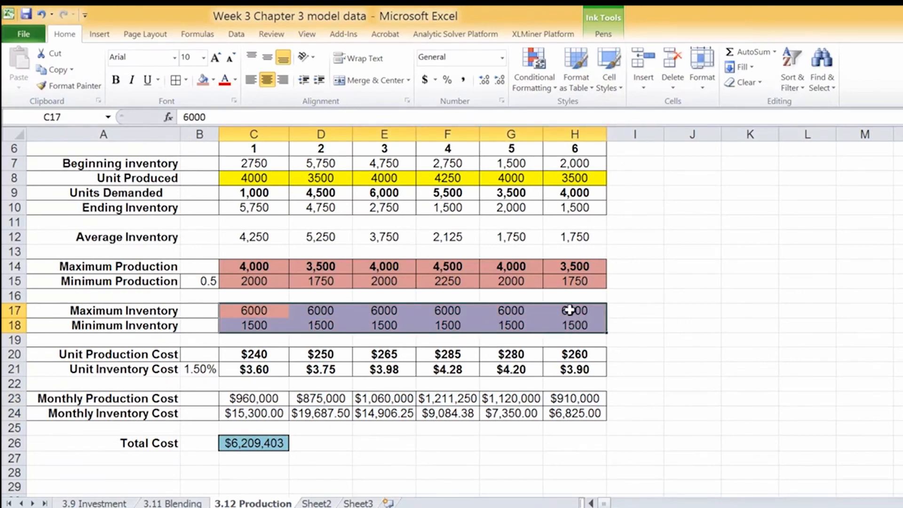
pyautogui.click(173, 82)
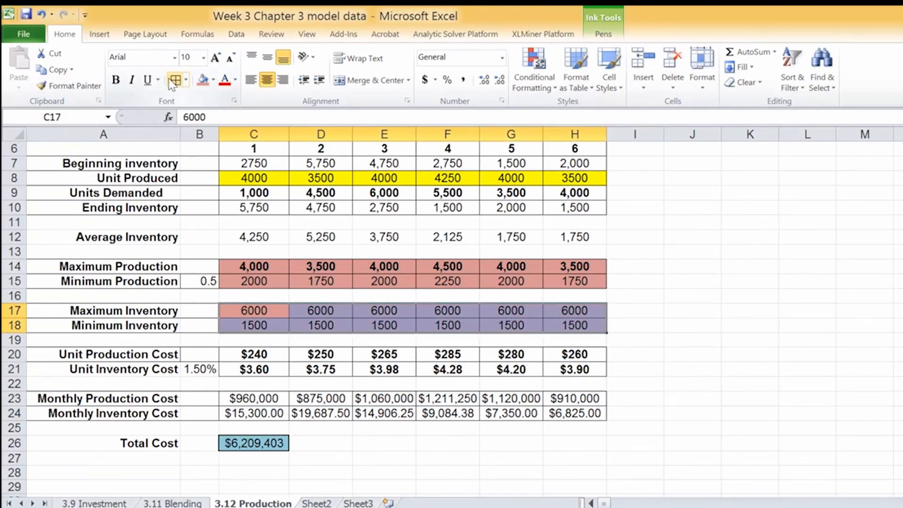
# Apply all borders to the Unit Inventory Cost cells A21:B21 and replace the borders of the Unit Production Cost cells A20:B20 with an outside border
pyautogui.moveTo(141, 369); pyautogui.dragTo(191, 369)
pyautogui.click(175, 84)
pyautogui.moveTo(131, 354); pyautogui.dragTo(190, 354)
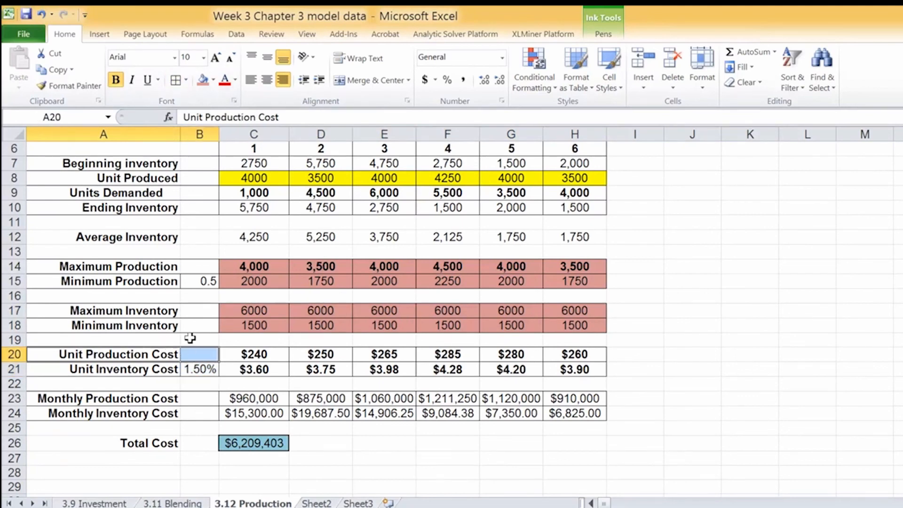
pyautogui.click(184, 81)
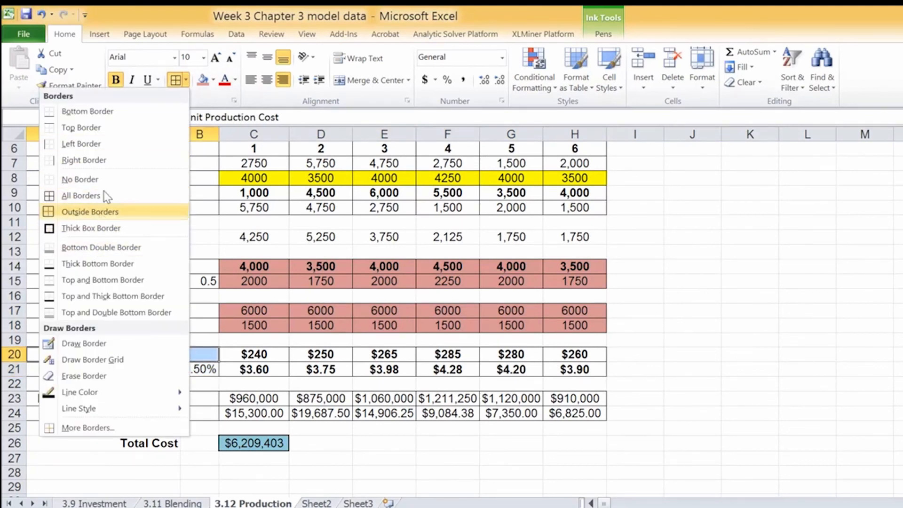
pyautogui.click(109, 179)
pyautogui.click(187, 82)
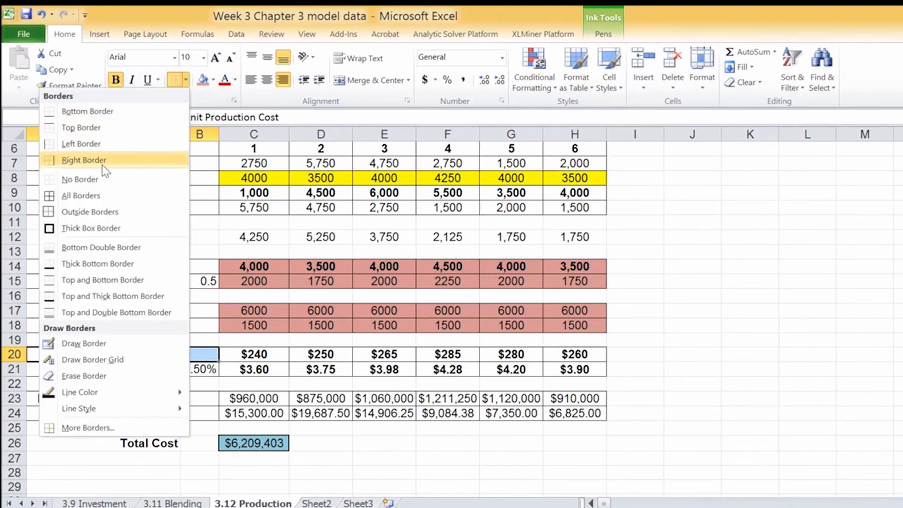
pyautogui.click(102, 214)
pyautogui.click(91, 470)
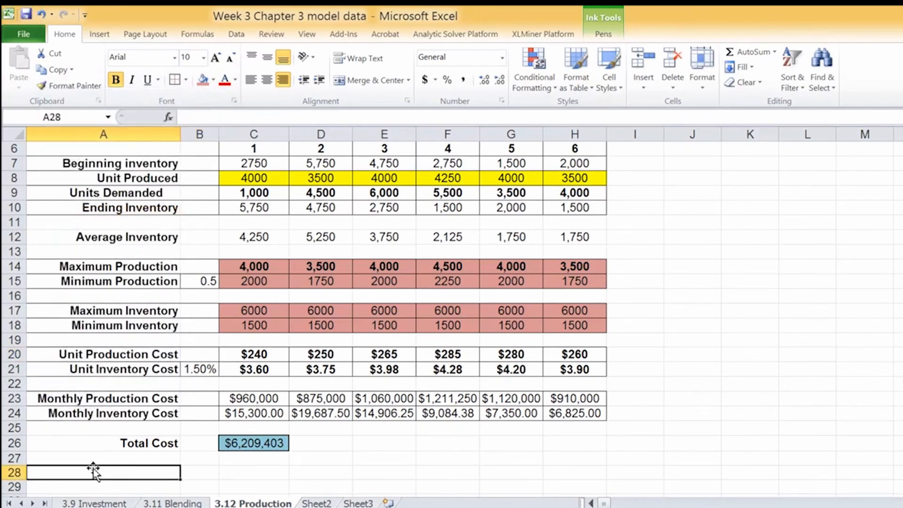
# Apply an outside border around the Total Cost cells A26:B26
pyautogui.click(155, 445)
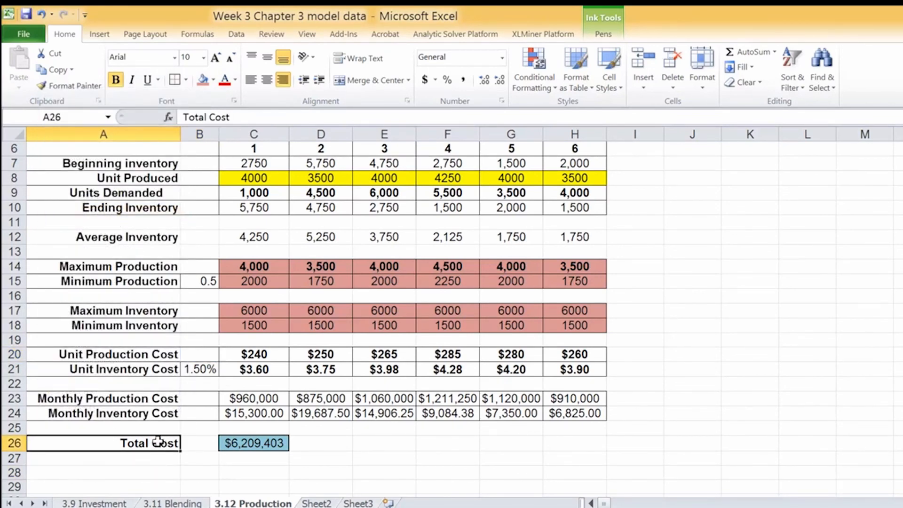
pyautogui.moveTo(156, 444); pyautogui.dragTo(188, 439)
pyautogui.click(170, 80)
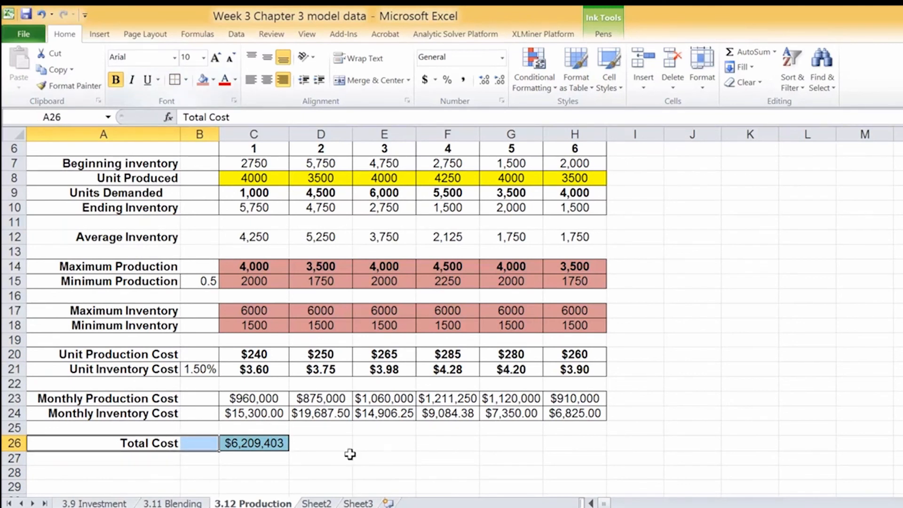
pyautogui.click(359, 457)
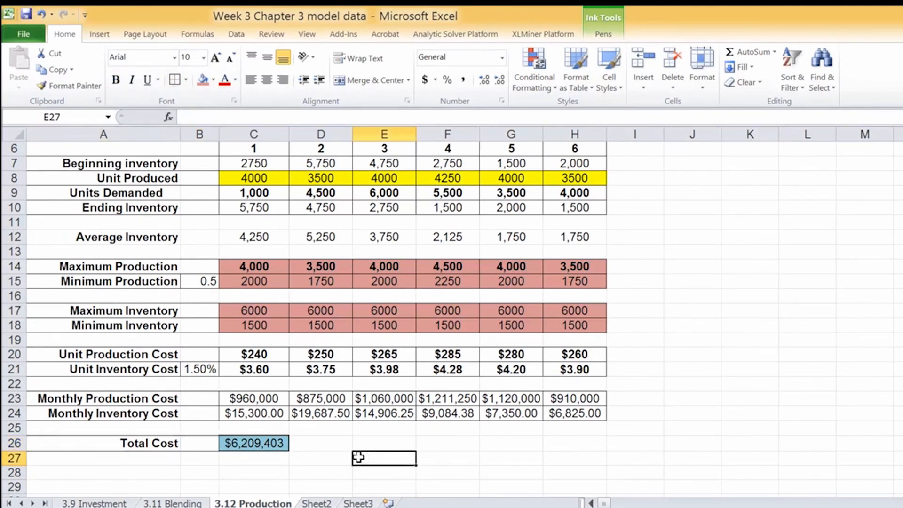
# Apply an outside border to the Average Inventory cells A12:B12 and all borders to the average inventory values C12:H12
pyautogui.scroll(1, 447, 319)
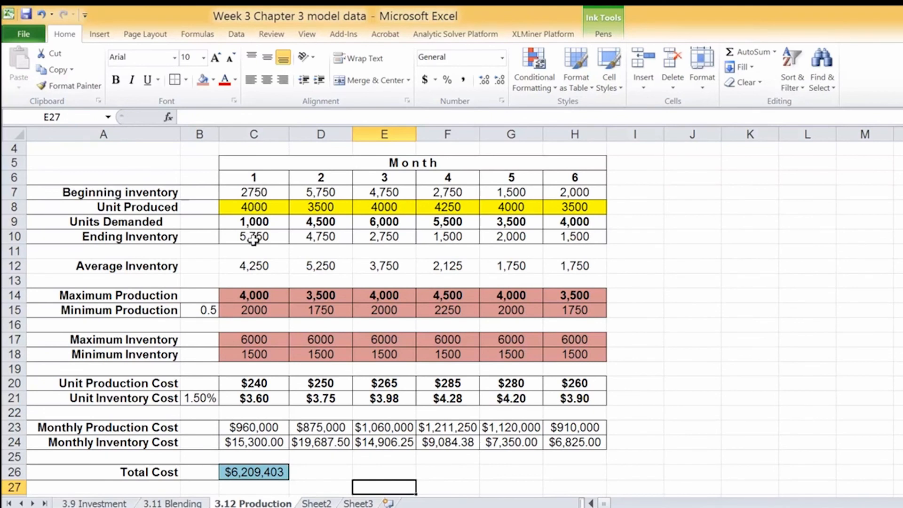
pyautogui.moveTo(134, 262); pyautogui.dragTo(184, 253)
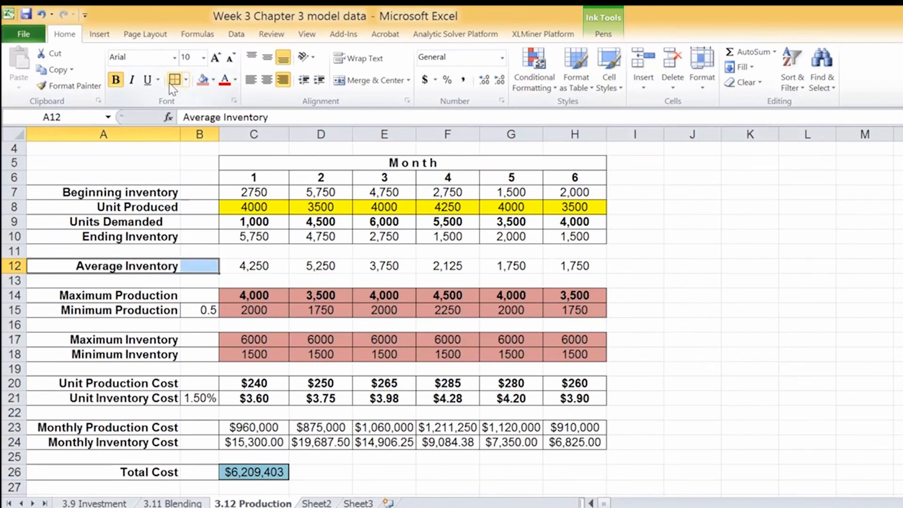
pyautogui.moveTo(239, 264); pyautogui.dragTo(571, 264)
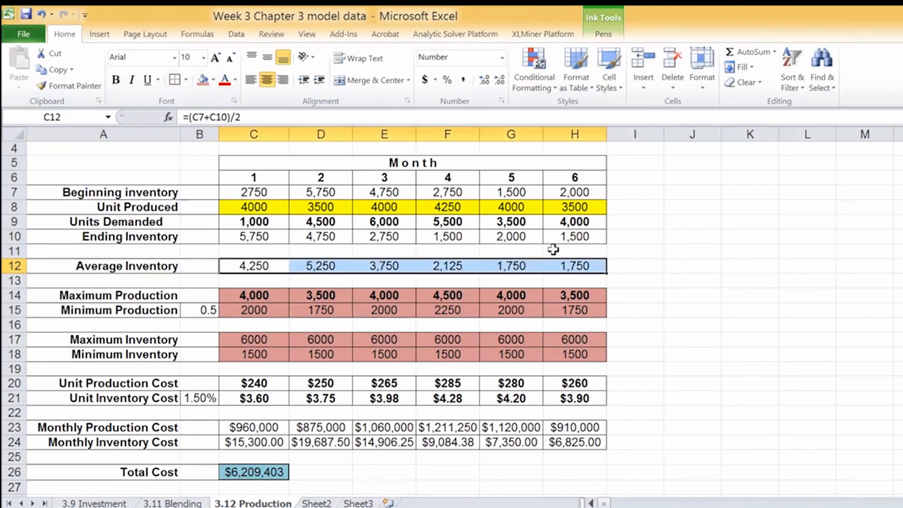
pyautogui.click(186, 80)
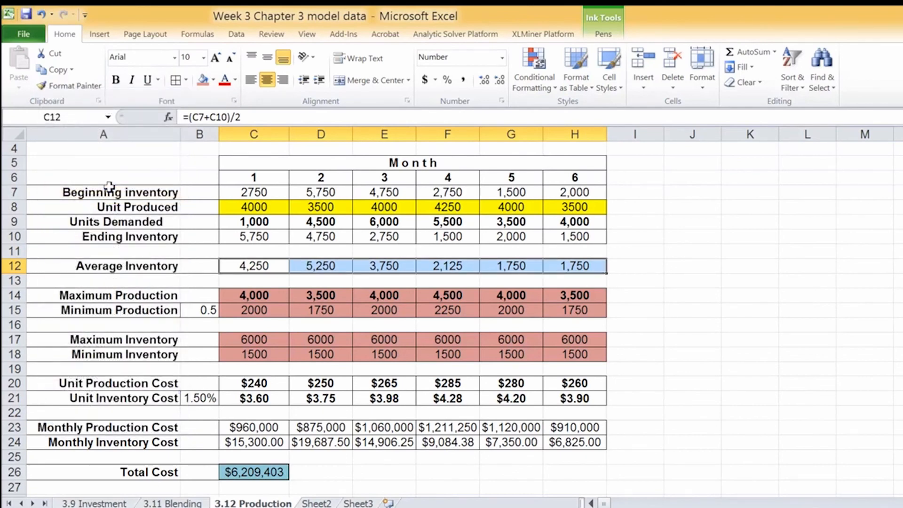
pyautogui.click(680, 390)
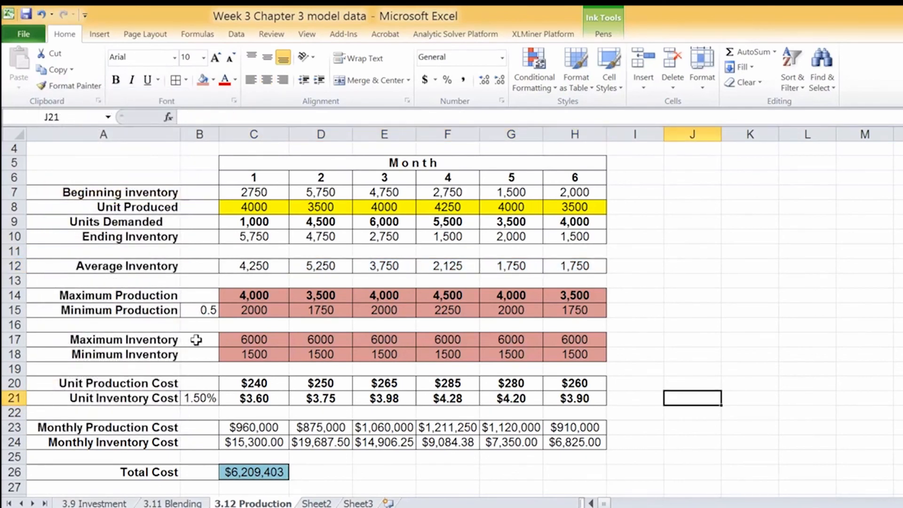